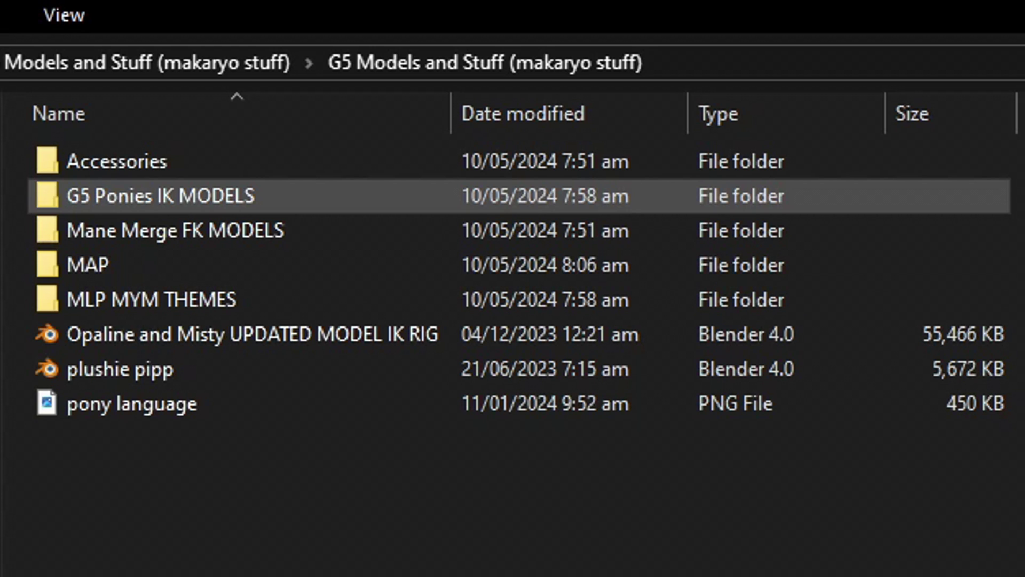
mouse_move(133, 199)
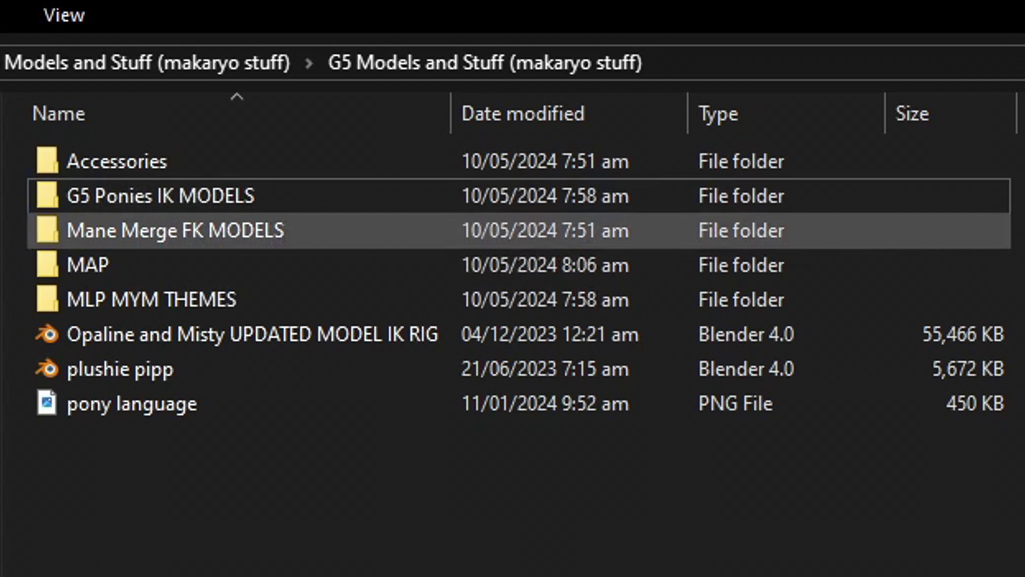
mouse_move(182, 231)
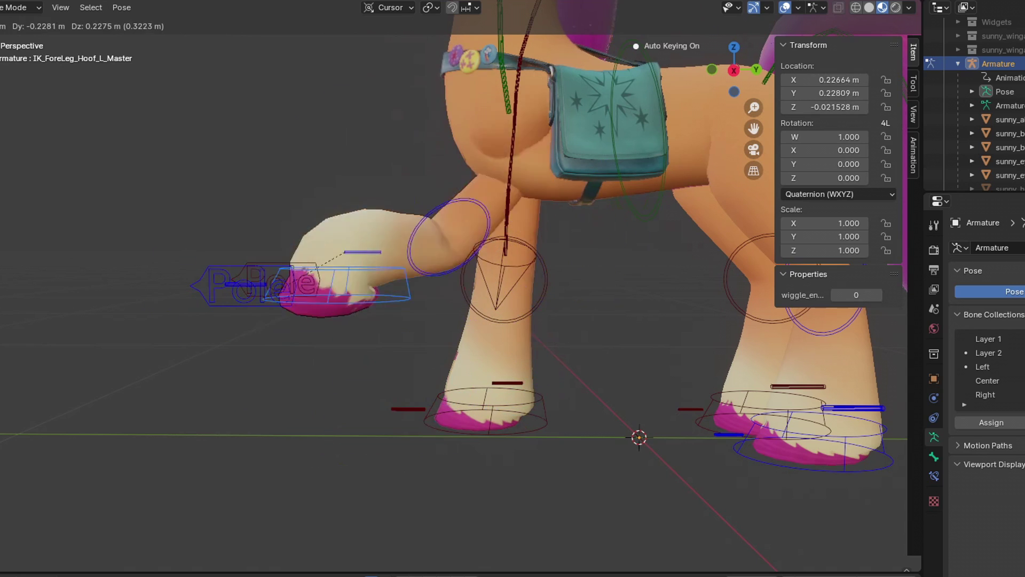
Try moving the orange pony's left front hoof with its IK control, and undo the move.
key(Return)
key(ctrl+z)
scroll(439, 291, down, 1)
shift+middle_drag(439, 291, 470, 375)
key(g)
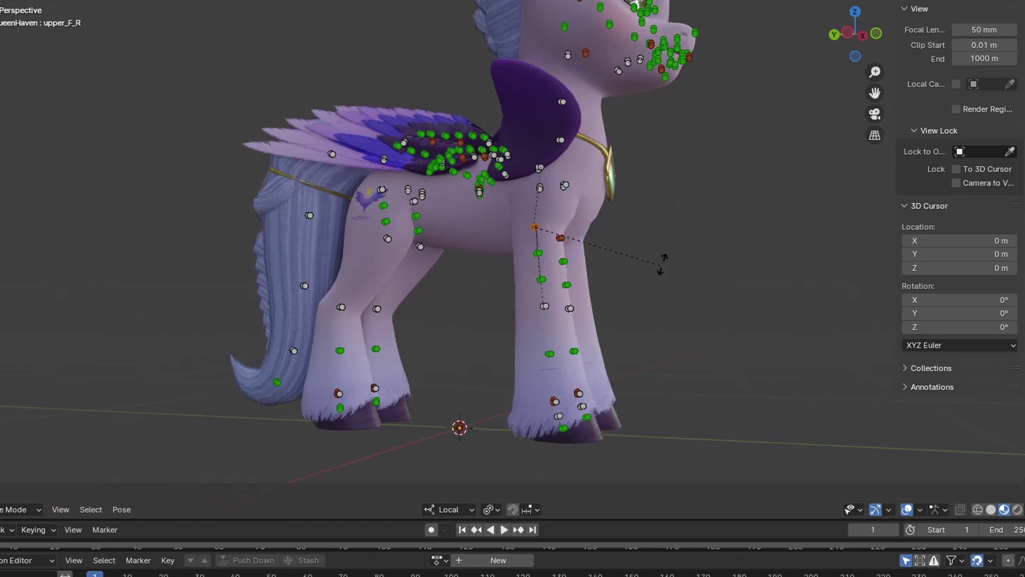
Try rotating the upper_F_R bone to swing the whole front leg backward, and undo the rotation.
click(586, 352)
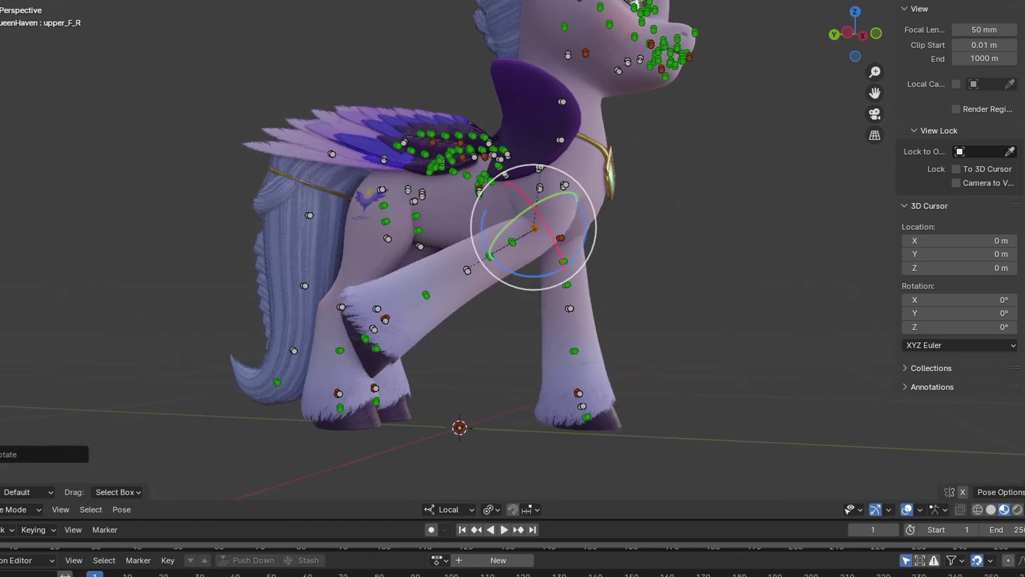
key(ctrl+z)
Try rotating the neck2 bone of the QueenHaven rig, and undo the rotation.
middle_drag(586, 352, 470, 352)
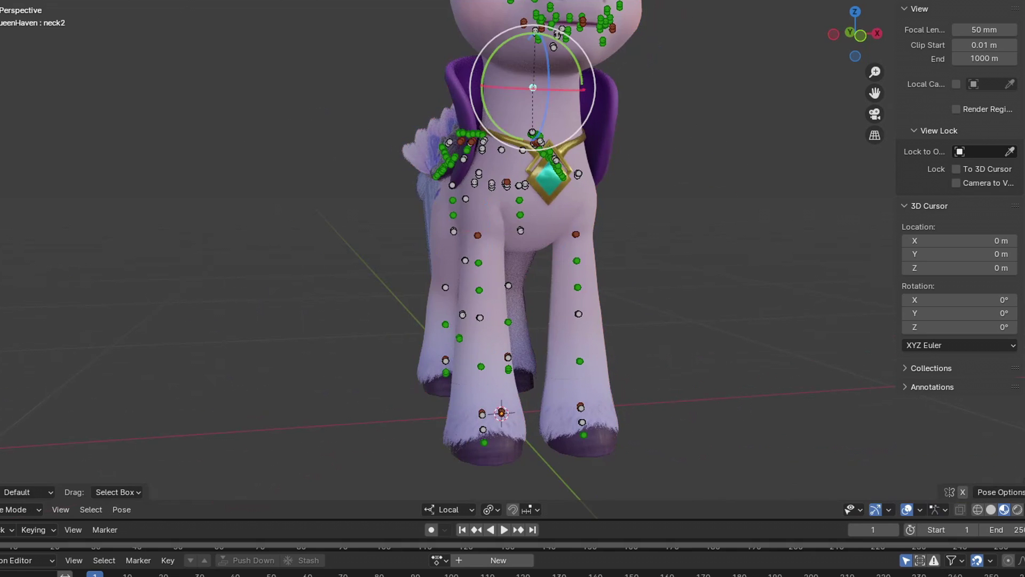
middle_drag(480, 240, 438, 267)
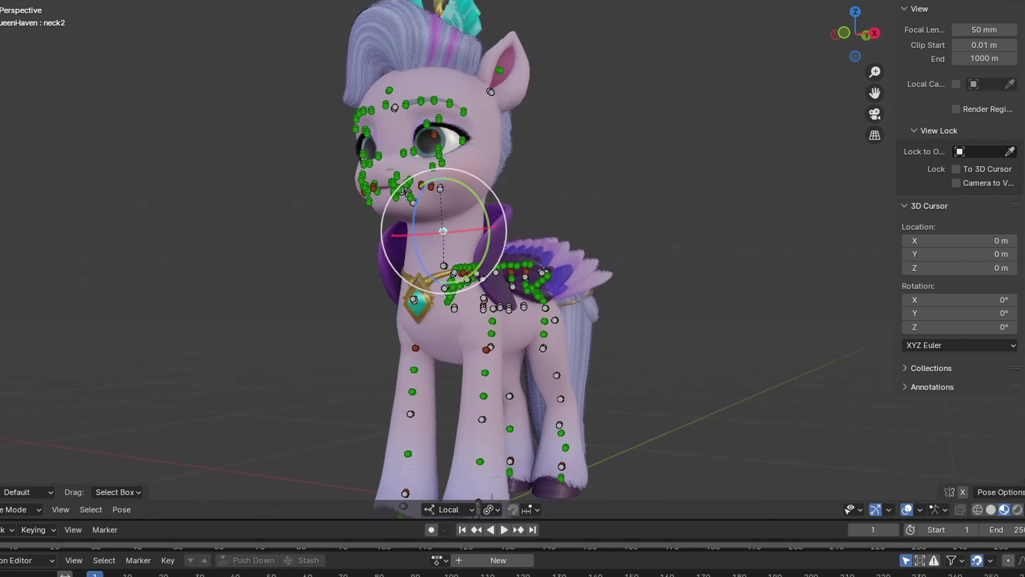
key(r)
click(635, 179)
key(ctrl+z)
shift+middle_drag(481, 230, 536, 336)
scroll(497, 267, up, 3)
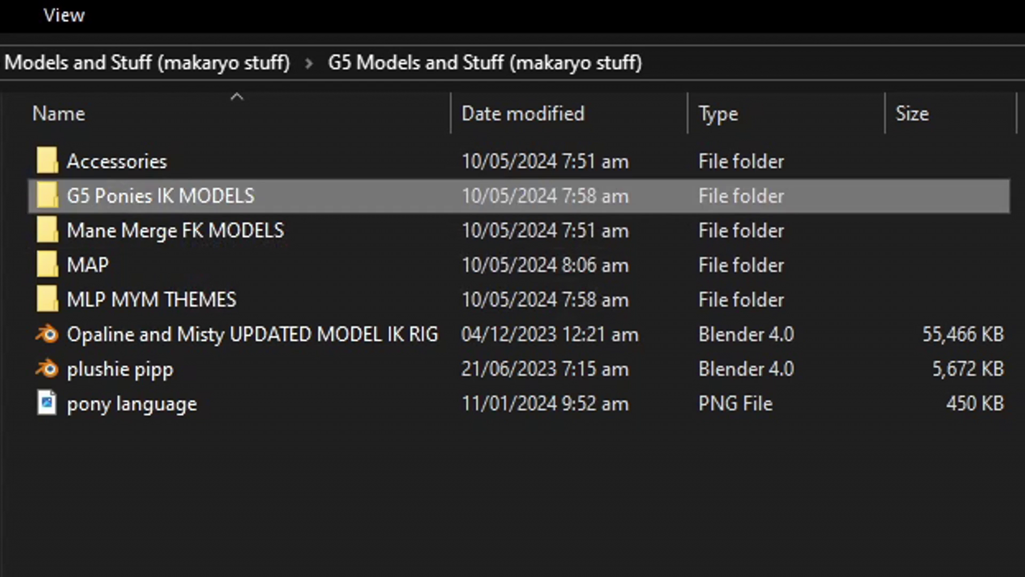
In File Explorer, open the Sunny model file from the Sunny folder inside G5 Ponies IK MODELS.
double_click(160, 195)
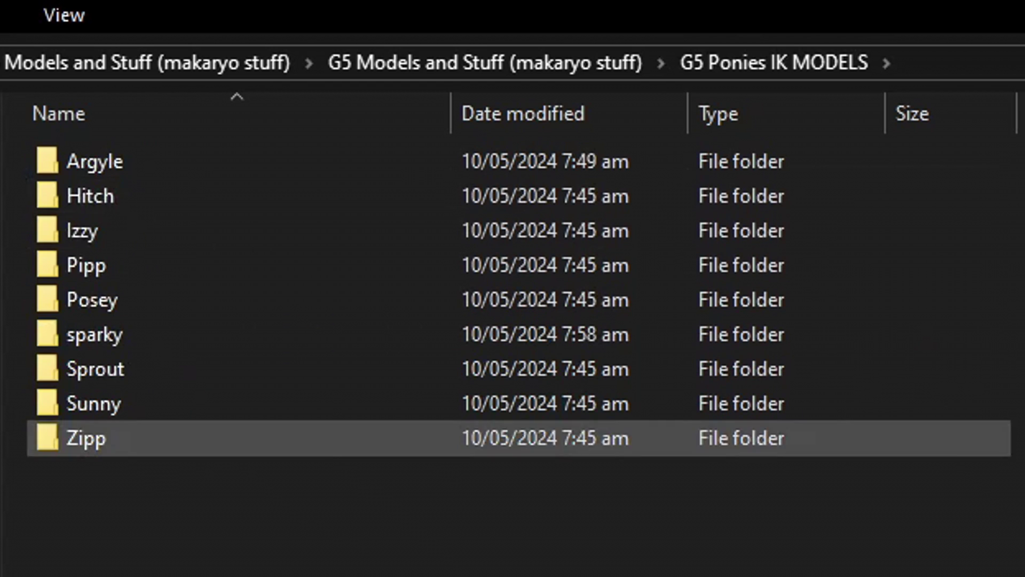
double_click(94, 403)
double_click(123, 230)
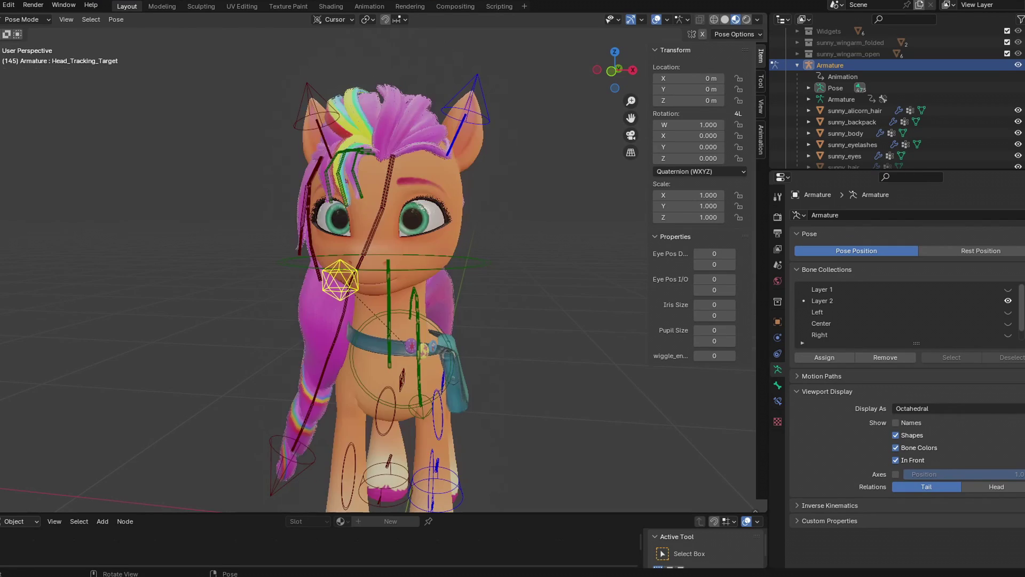
Examine Sunny's face and head rig from several angles and start moving the Head_Tracking_Target control.
middle_drag(383, 263, 302, 259)
scroll(383, 262, up, 2)
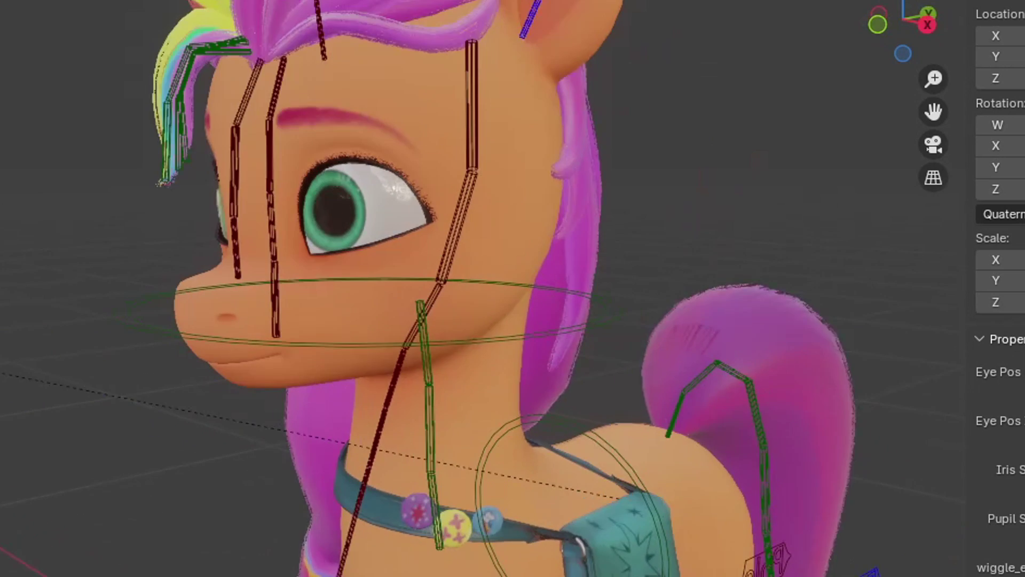
scroll(383, 263, down, 1)
middle_drag(233, 381, 416, 377)
scroll(295, 381, down, 2)
scroll(341, 379, up, 1)
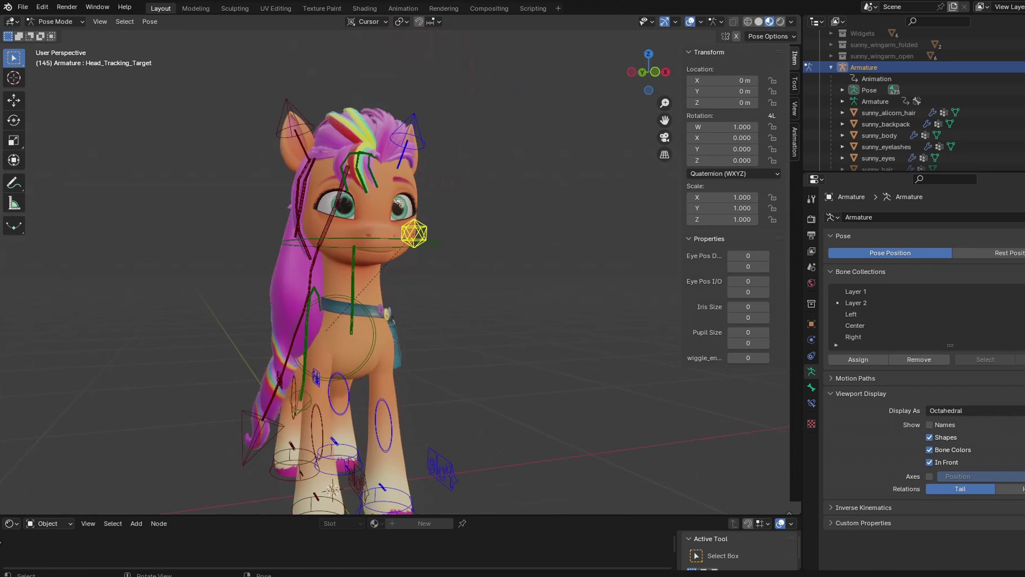
scroll(416, 377, up, 2)
scroll(476, 243, up, 3)
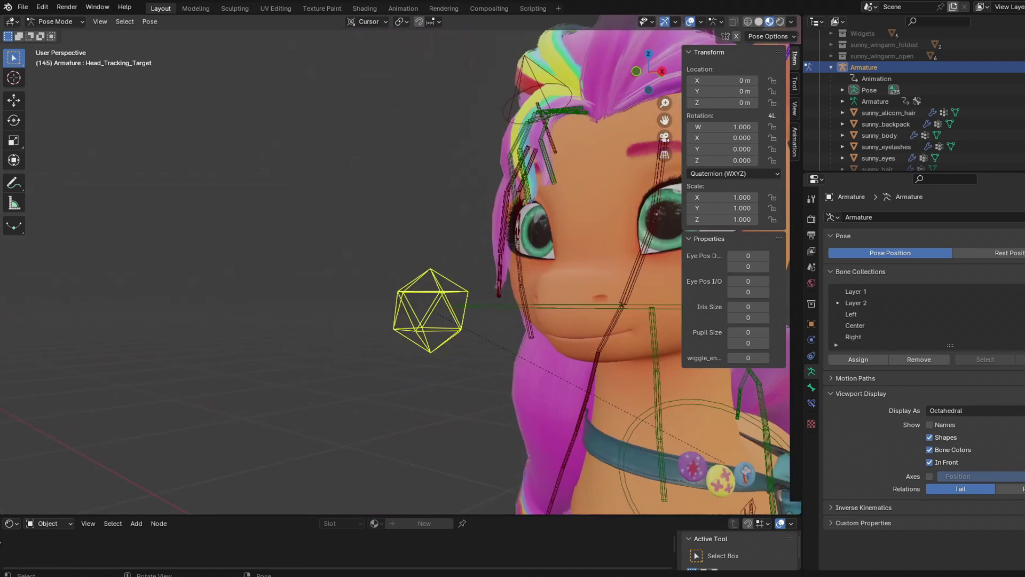
scroll(401, 267, down, 3)
middle_drag(401, 267, 414, 268)
key(g)
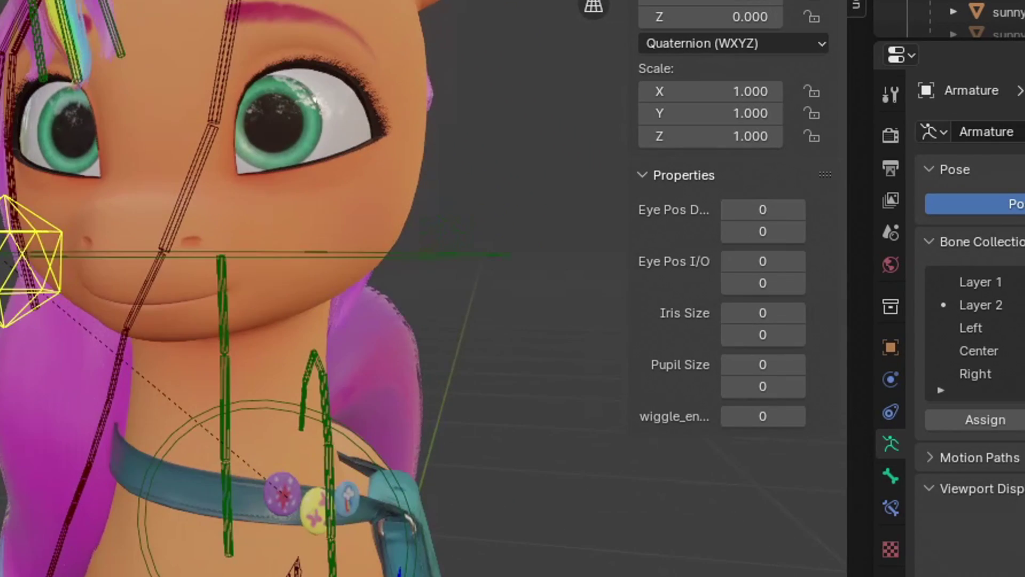
Set both Iris Size values to -50 and the first Pupil Size value to -35.
drag(763, 209, 729, 209)
drag(907, 315, 872, 315)
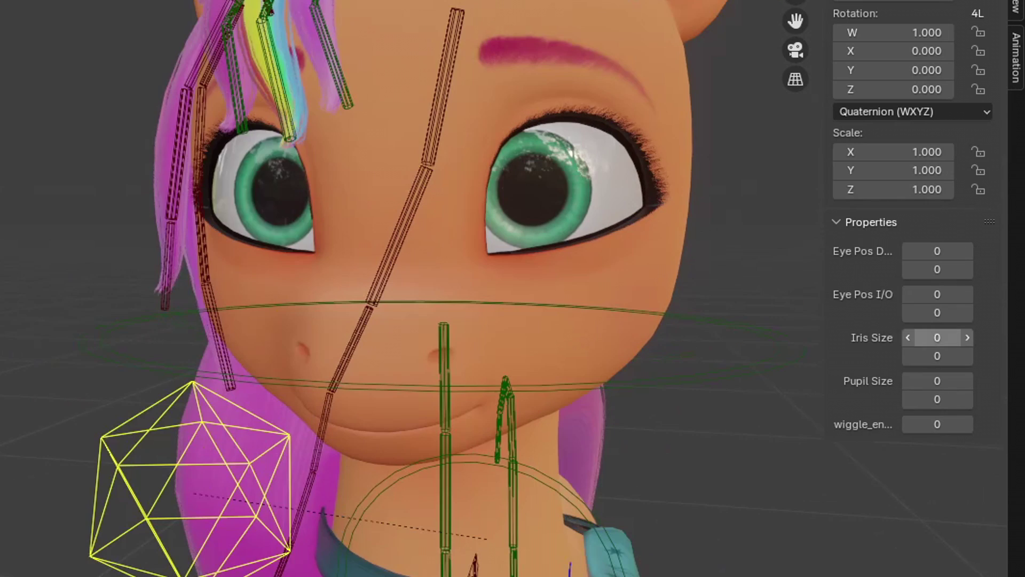
mouse_move(907, 381)
mouse_down()
mouse_move(873, 381)
mouse_move(901, 381)
mouse_up()
drag(901, 381, 889, 381)
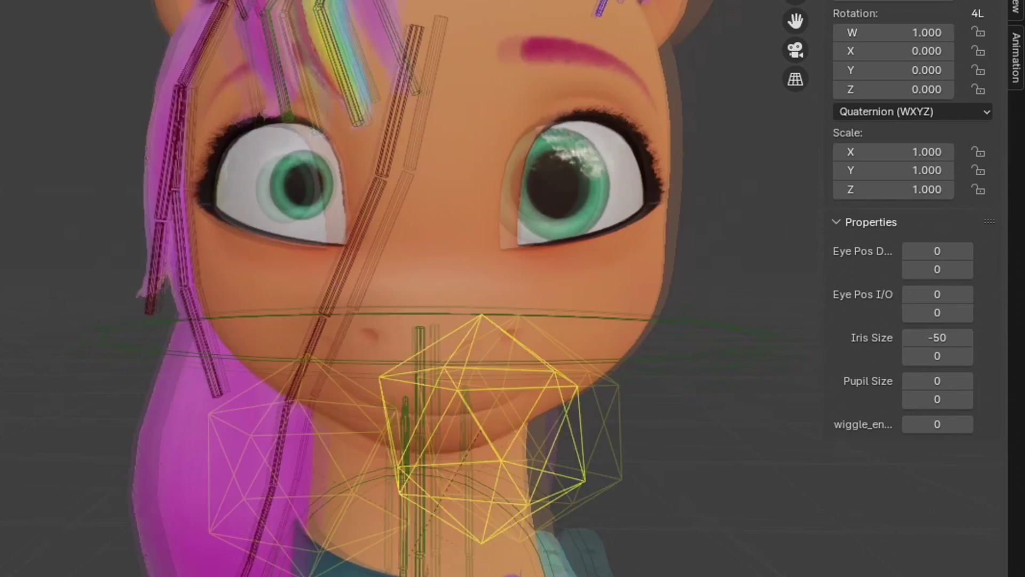
key(ctrl+v)
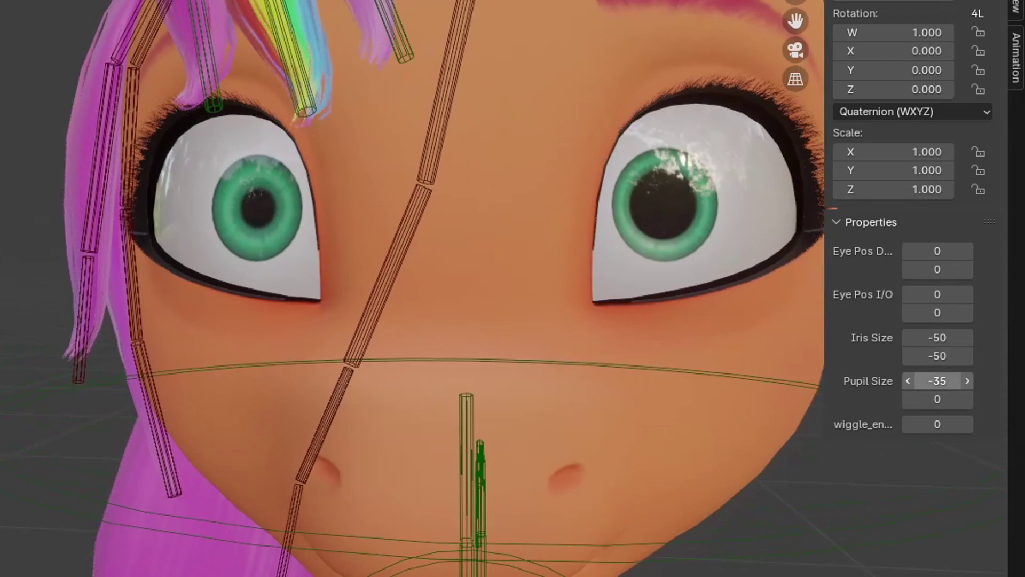
text(-35)
Switch from Pose Mode to Object Mode and look through the shape keys of the body mesh.
click(111, 23)
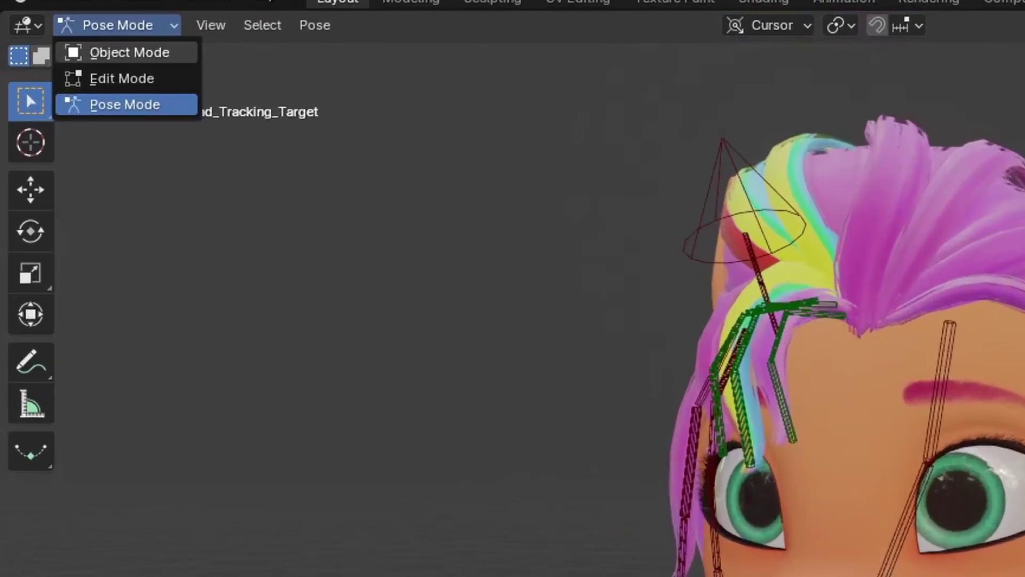
click(126, 50)
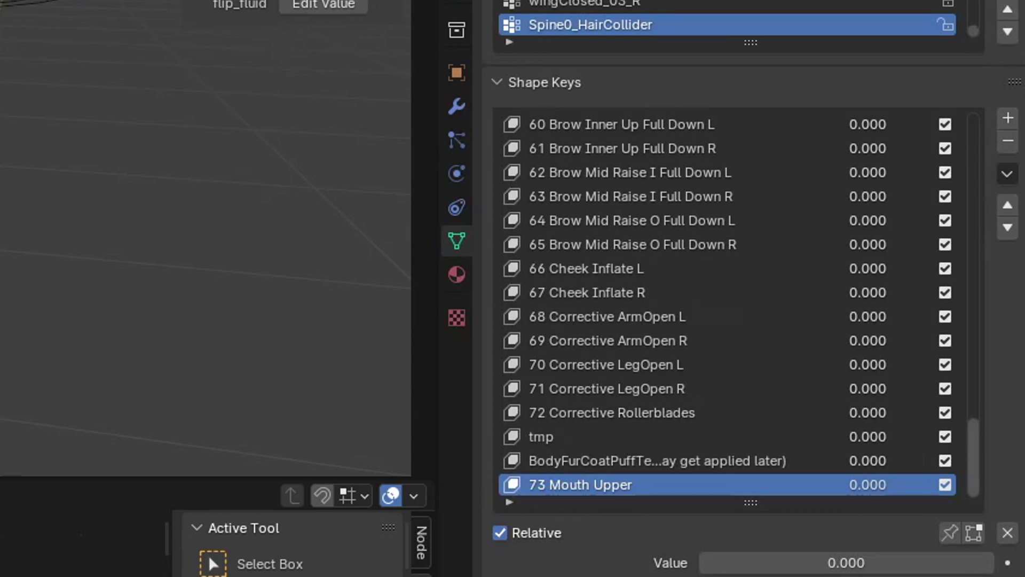
scroll(726, 305, up, 20)
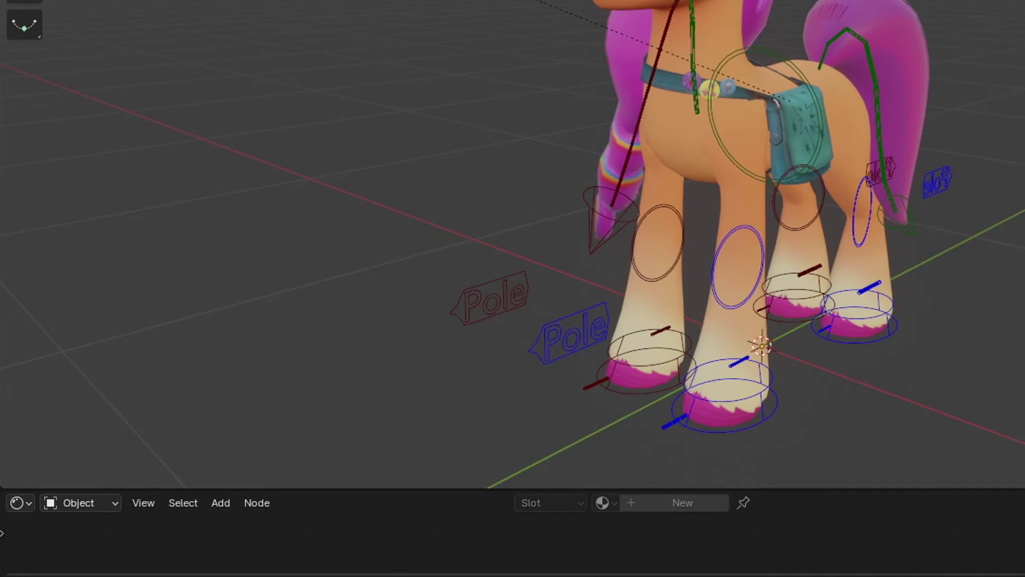
Replace the Shader Editor with a Timeline, make that area taller, and start moving the base bone.
click(16, 502)
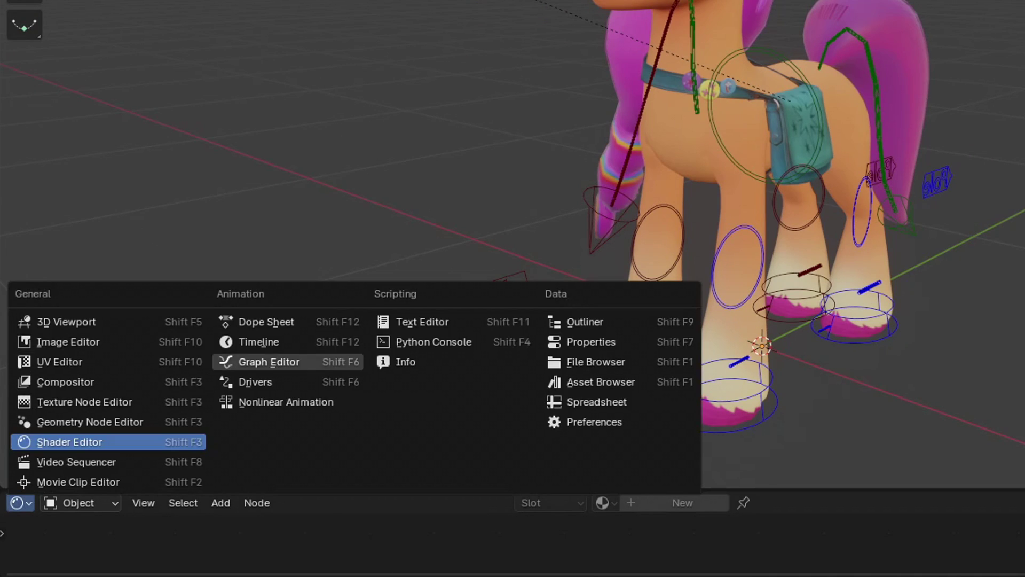
click(240, 341)
drag(512, 488, 513, 436)
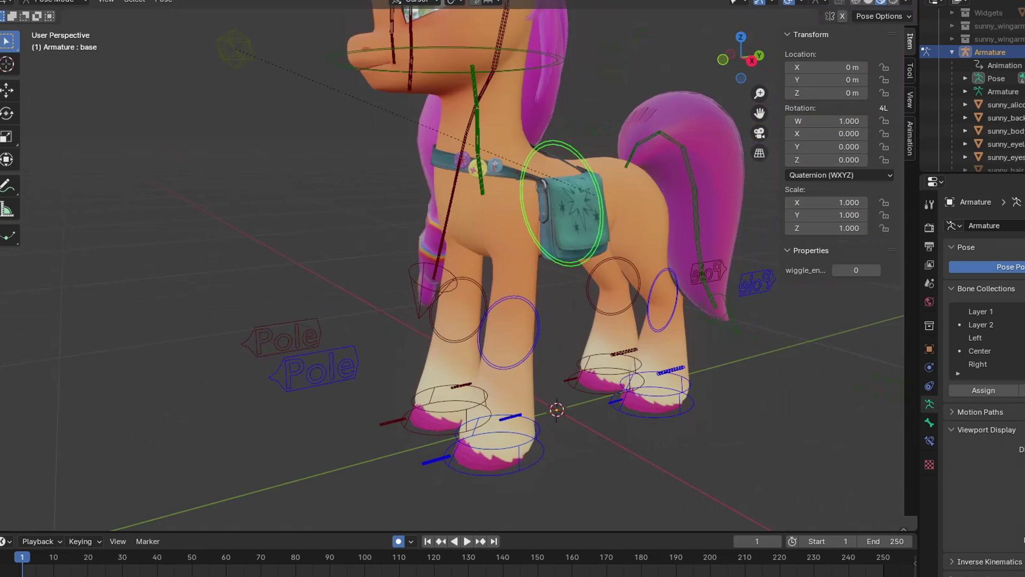
key(g)
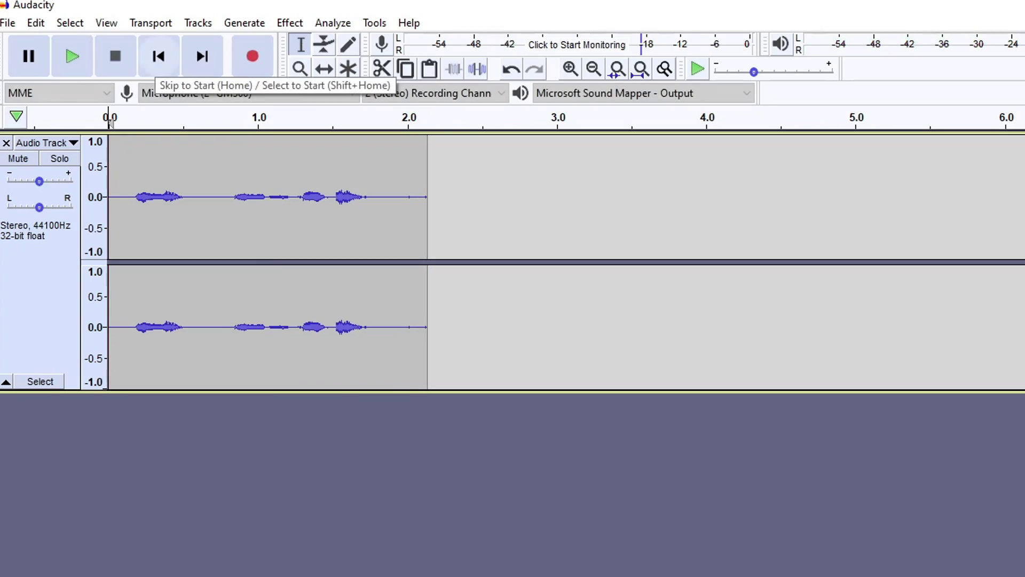
In Audacity, delete the silence before the first sound in the recording and raise the track's gain.
drag(128, 196, 109, 197)
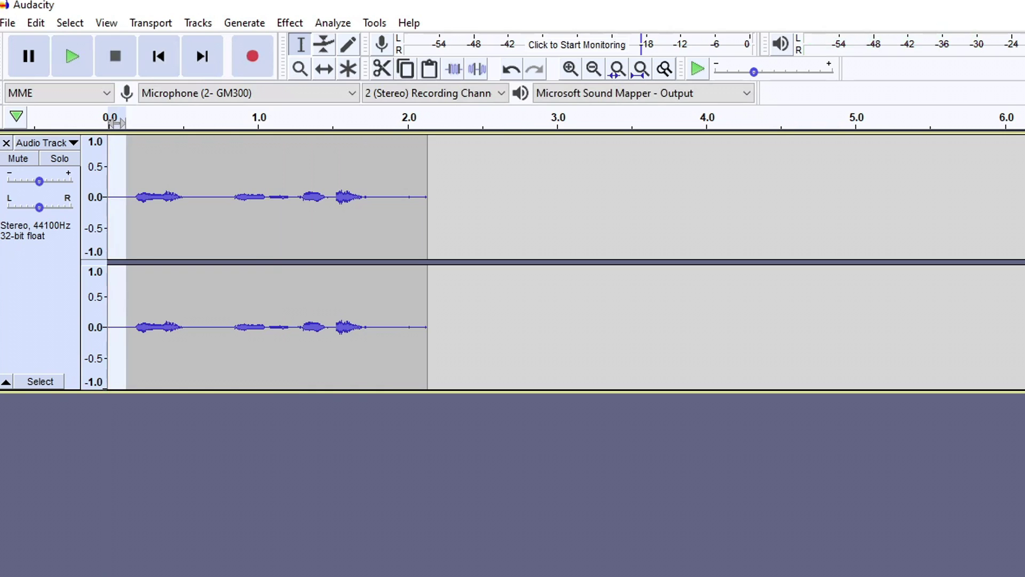
key(Delete)
drag(39, 182, 48, 181)
key(space)
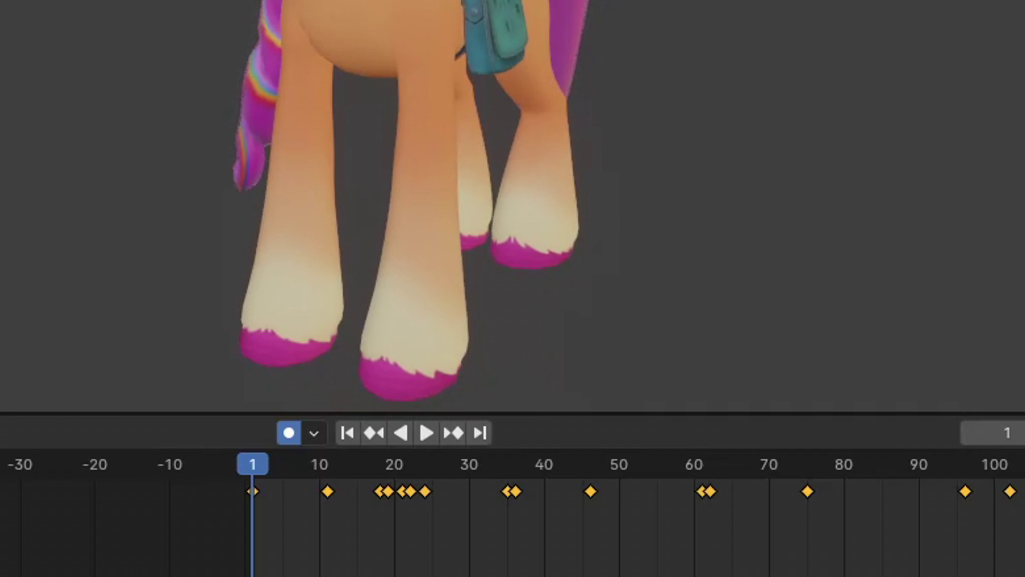
In Blender, split the 3D viewport vertically and turn the new area into a Video Sequencer.
right_click(715, 430)
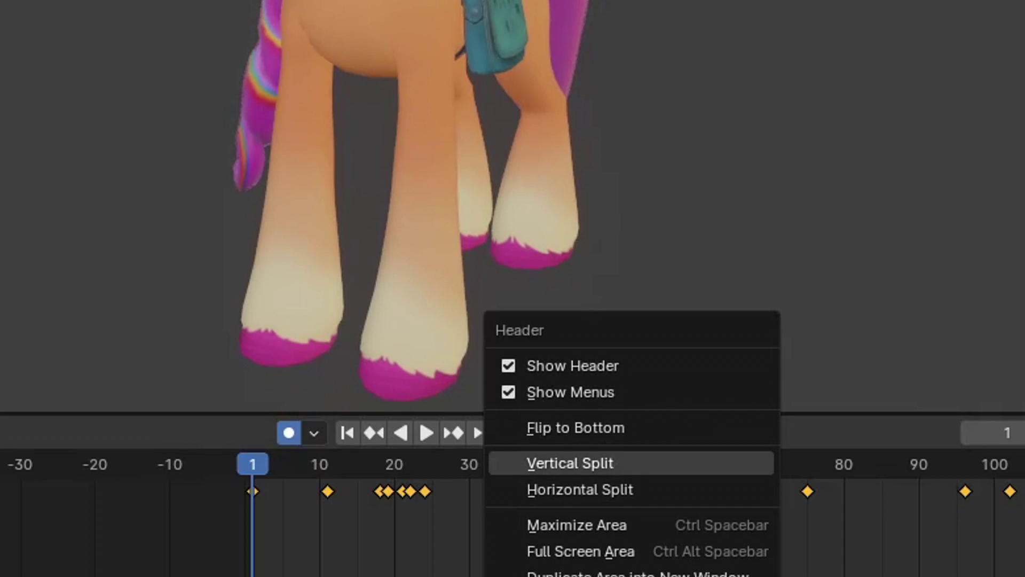
click(570, 463)
click(625, 289)
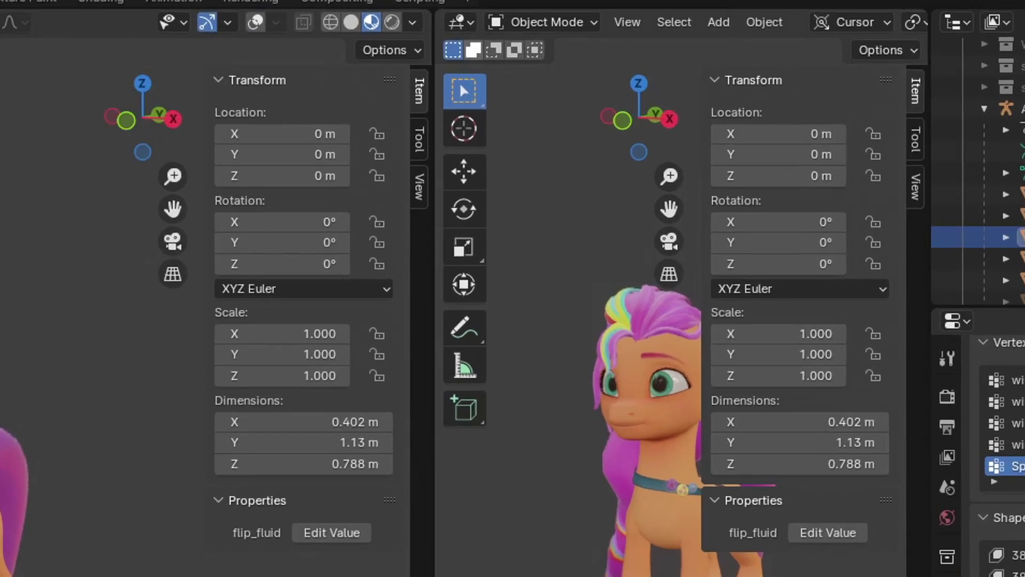
click(649, 13)
click(685, 152)
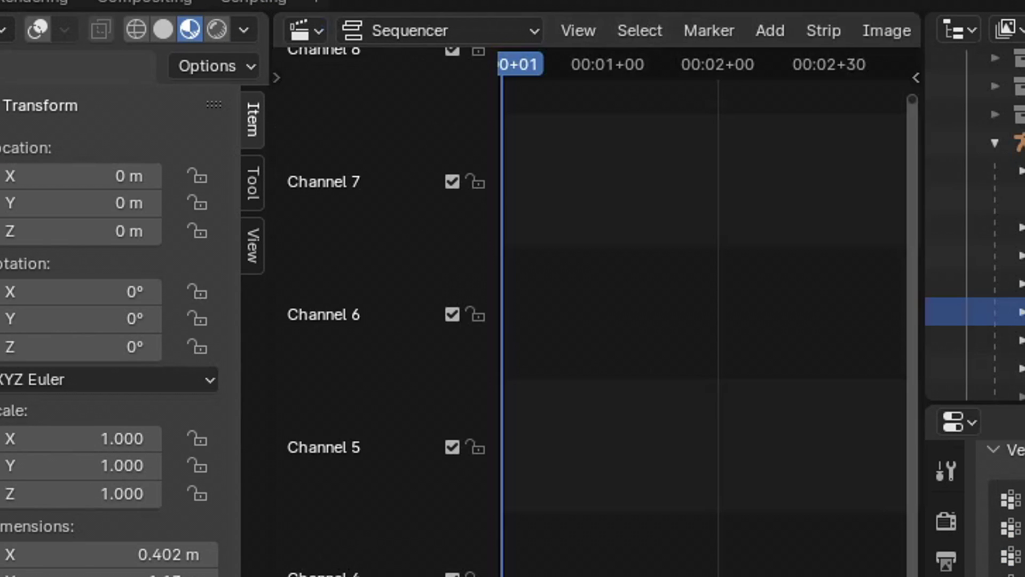
Add the sound file aaf.wav as a strip on Channel 1 of the sequencer.
click(770, 30)
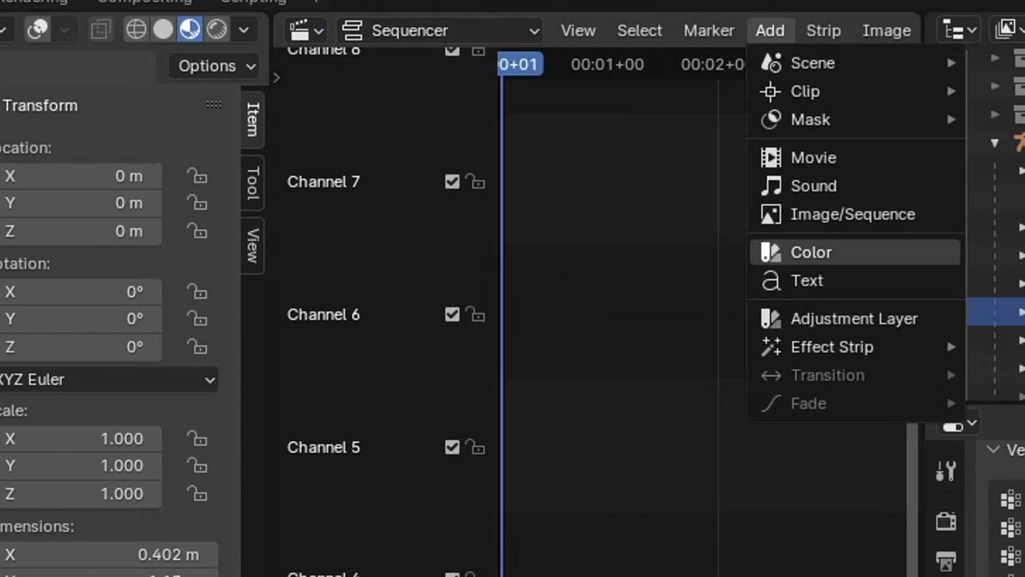
click(814, 186)
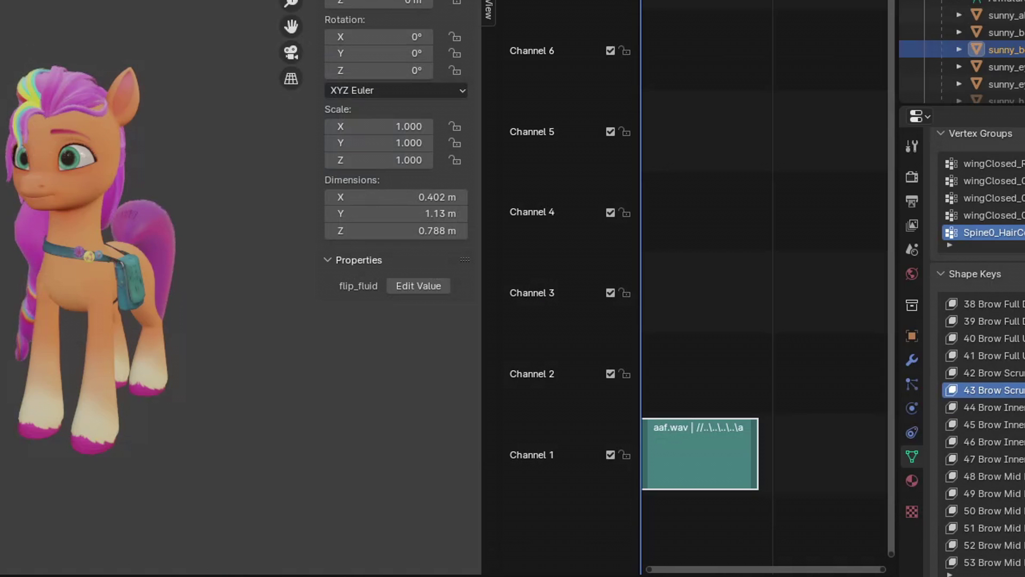
right_click(482, 391)
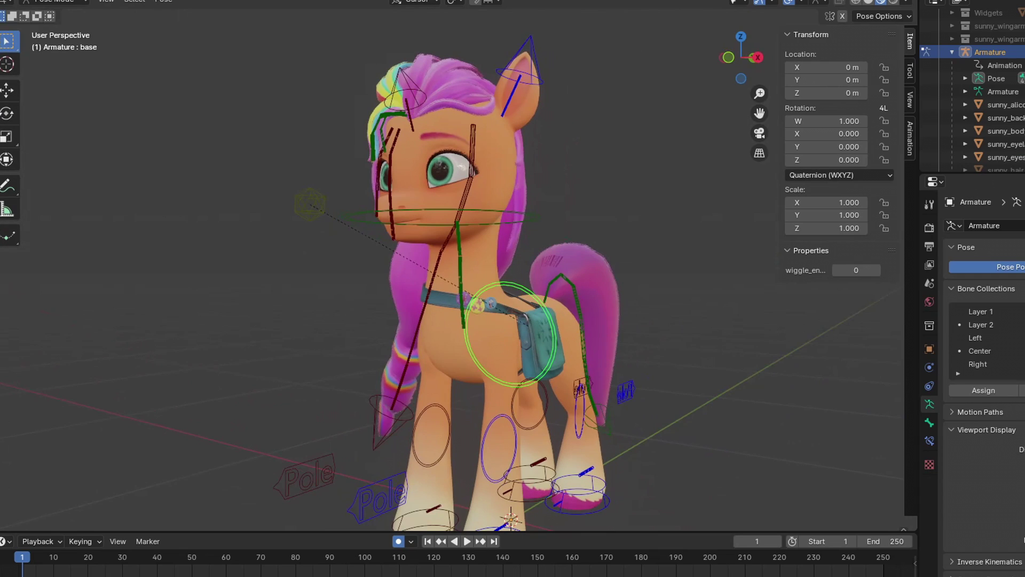
Activate the Rotate tool and turn the base bone slightly with its rotation gizmo.
scroll(459, 270, up, 1)
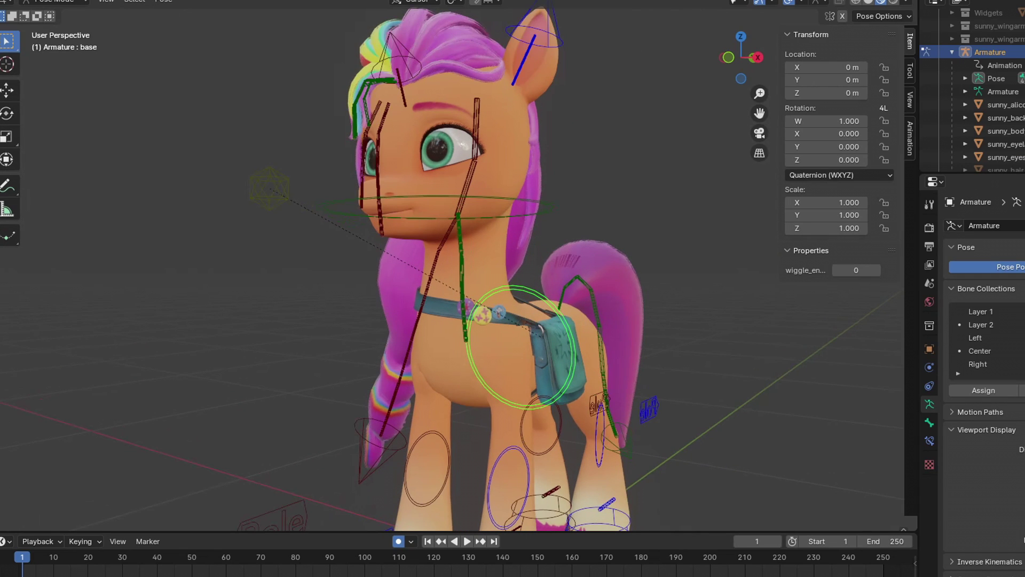
mouse_move(458, 270)
middle_down()
mouse_move(473, 273)
mouse_move(475, 286)
mouse_move(467, 283)
middle_up()
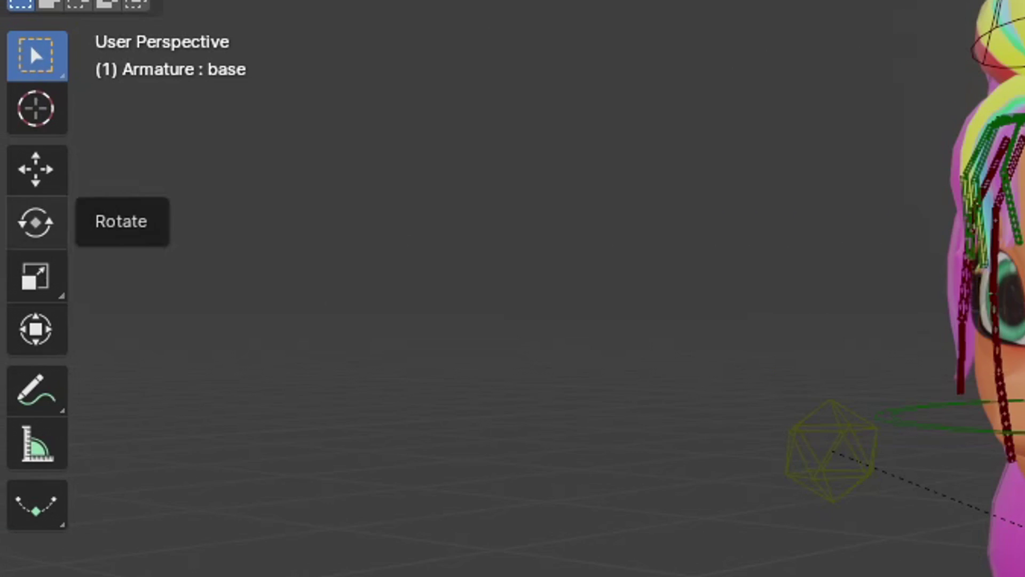
click(7, 114)
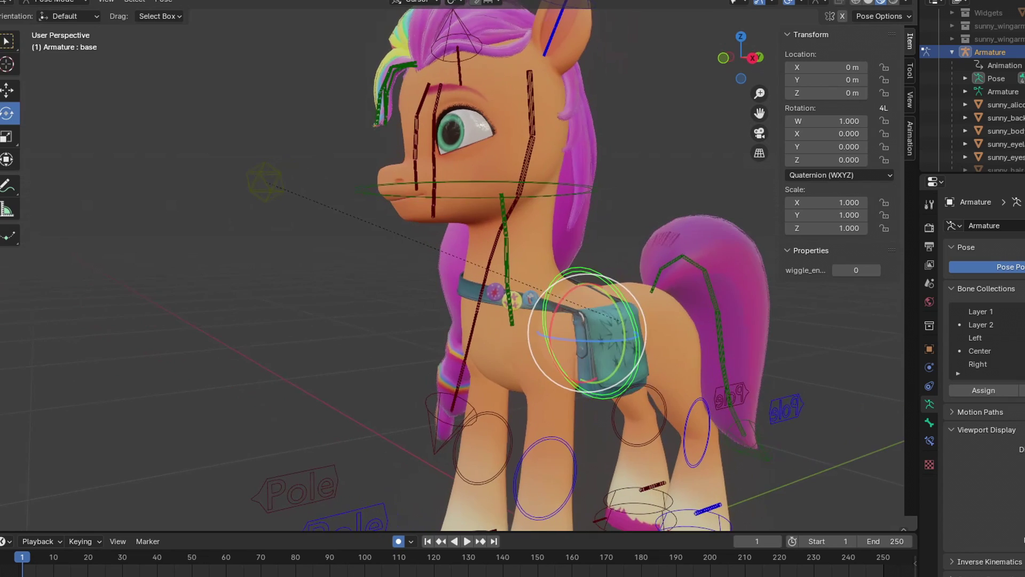
mouse_move(578, 308)
mouse_down()
mouse_move(579, 293)
mouse_move(563, 308)
mouse_move(575, 293)
mouse_move(570, 308)
mouse_up()
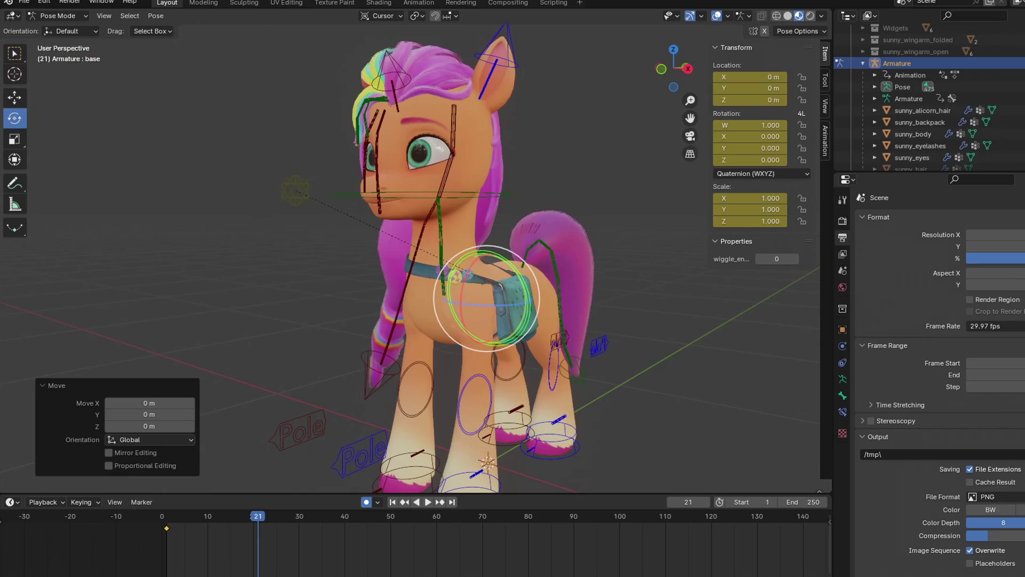
Rotate the base bone by 4.42° about the view's Z axis at frame 21.
key(r)
click(600, 276)
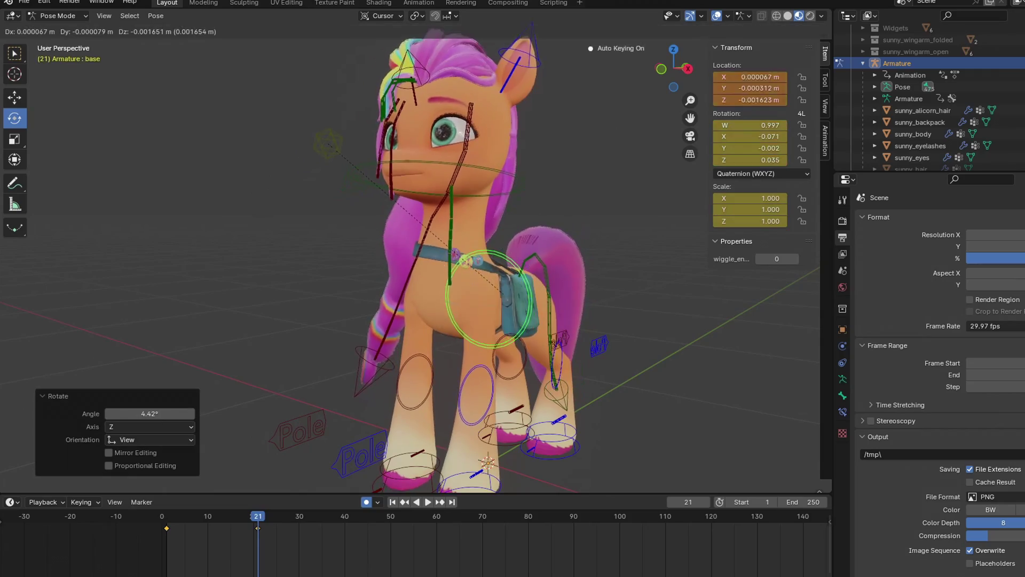
Nudge the base bone at frame 21 with a small move, a 0.285° view-axis rotation and a 1.15° by 1.15° trackball rotation.
key(g)
click(605, 282)
key(r)
click(604, 284)
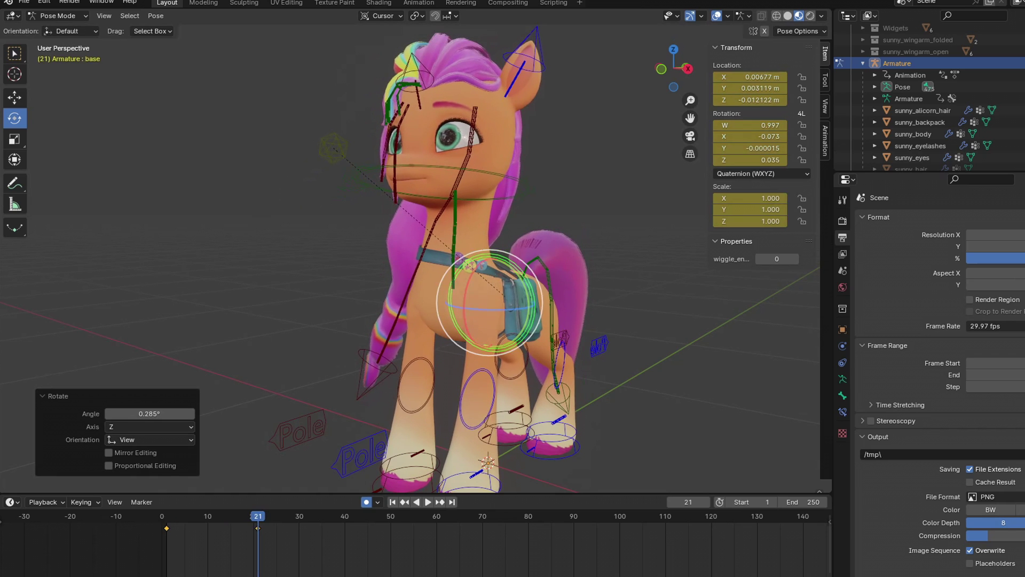
key(r)
key(r)
key(Return)
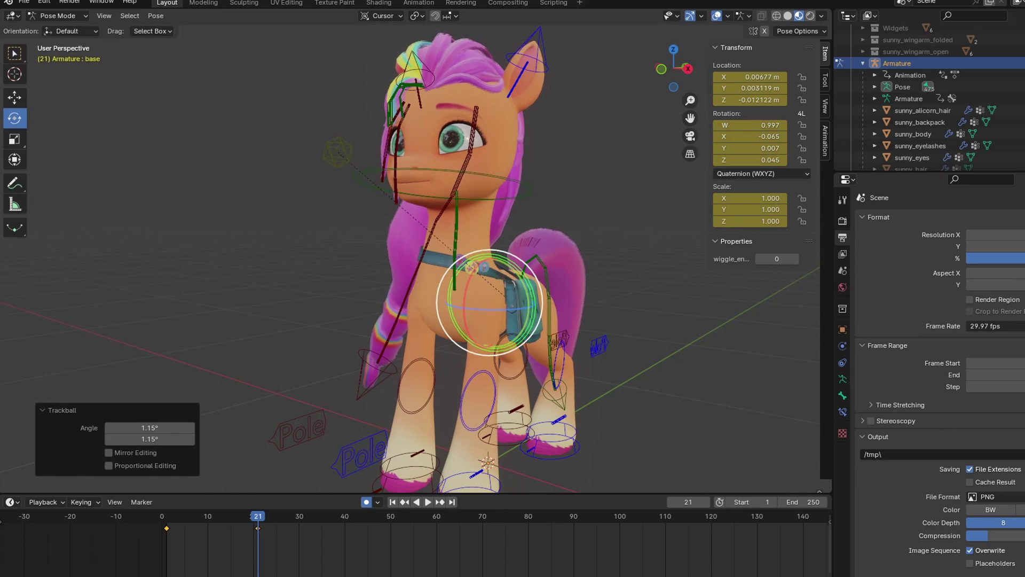
Shift the base bone's first keyframe to frame -8 and play the animation from frame 1 to frame 36.
key(shift+Left)
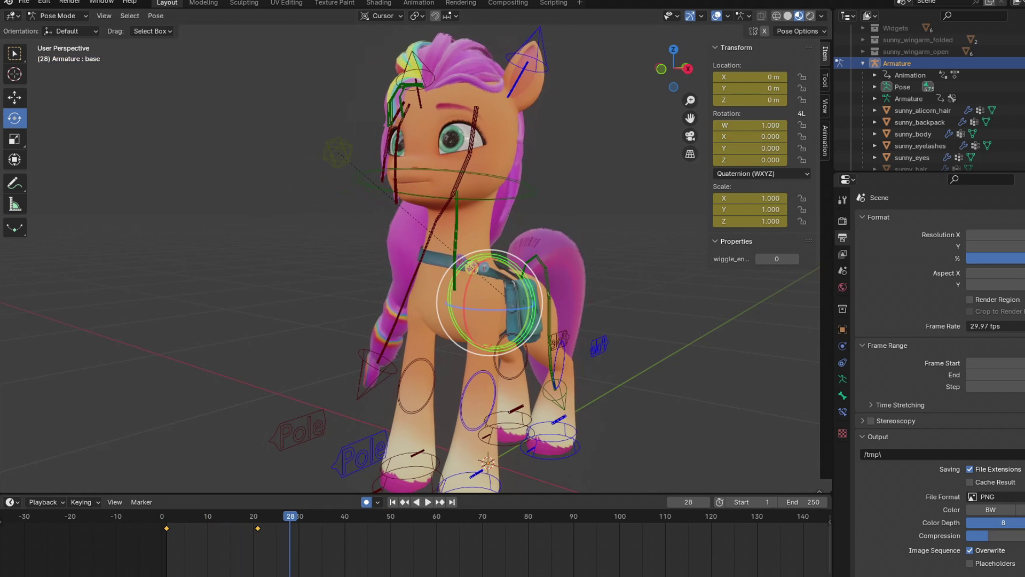
drag(290, 516, 203, 516)
key(Right)
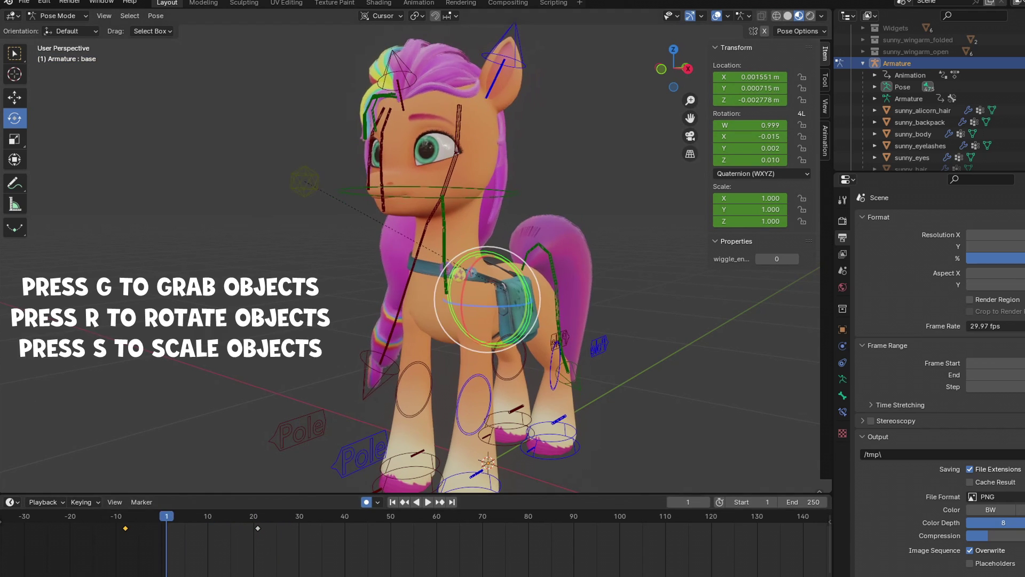
key(space)
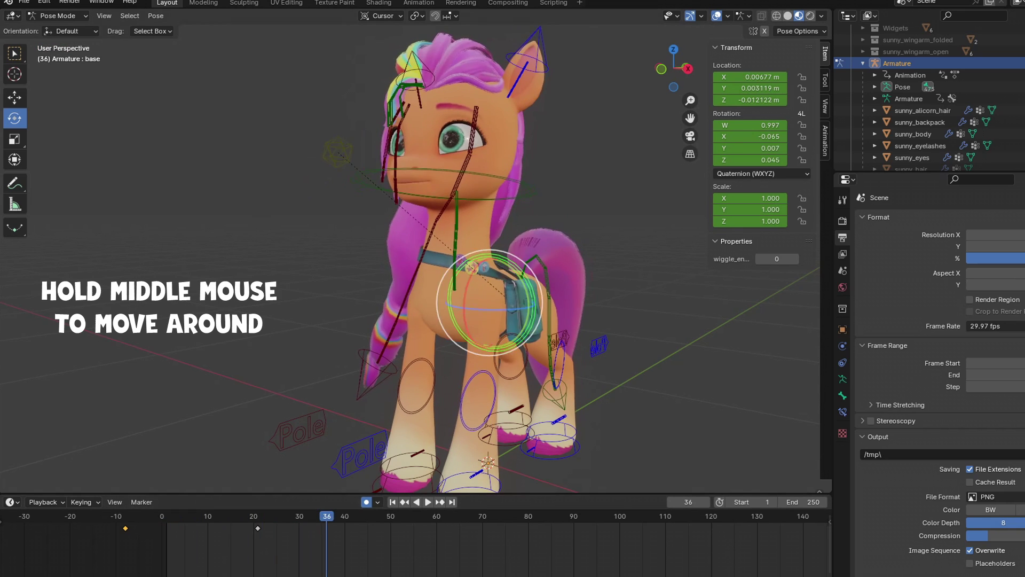
Rotate and move the base bone at frame 36, and play from the start to frame 53.
key(r)
key(g)
key(shift+Left)
key(space)
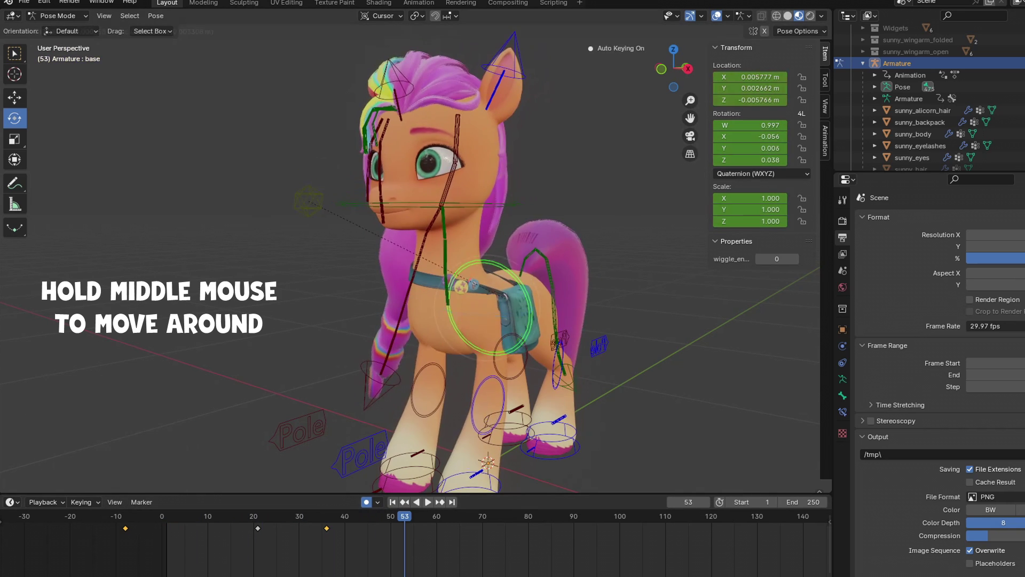
Lower and rotate the base bone at frame 53, and shift all keyframes after the first one seven frames earlier.
key(Return)
key(r)
key(Return)
key(shift+Left)
key(space)
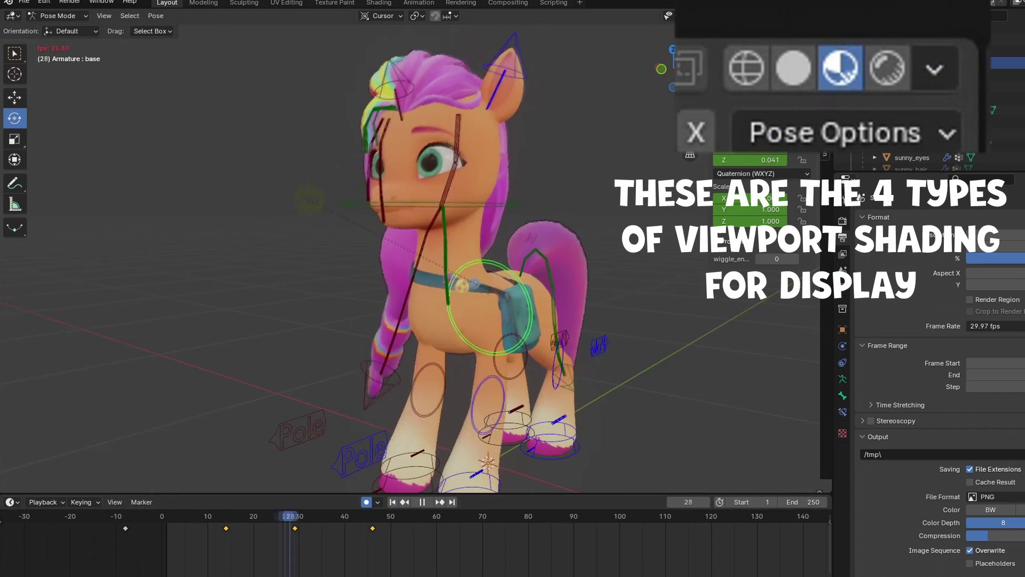
Rotate the base bone at frame 65 and move it by -0.001058, -0.001309 and -0.004953 m.
key(r)
key(g)
key(r)
key(r)
key(g)
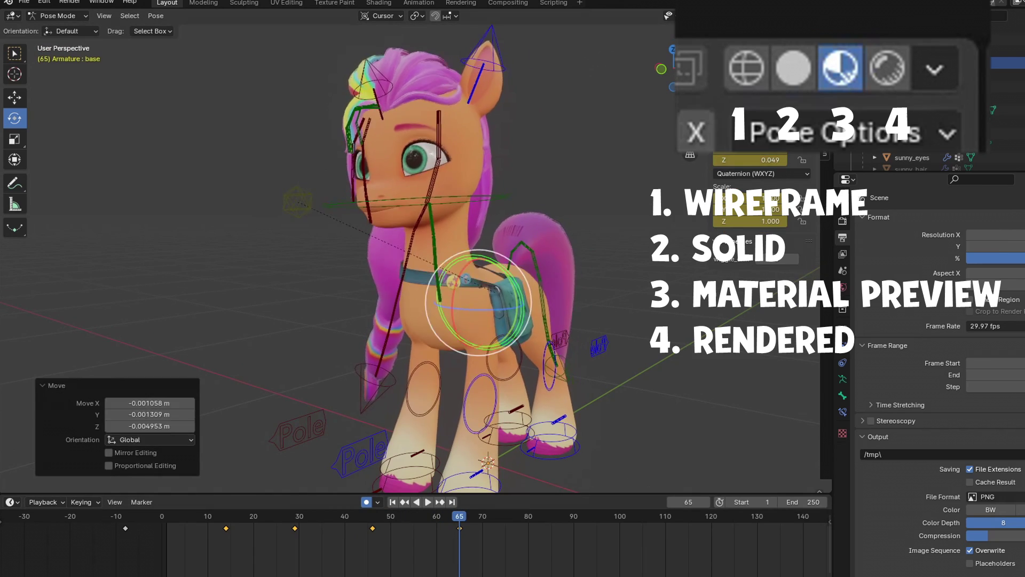
Replay the animation from the start, and trackball-rotate and move the base bone at frame 73.
key(shift+Left)
key(space)
key(space)
key(r)
key(r)
click(462, 279)
key(g)
Go back 14 frames to frame 59 and pose the base bone there with rotations and a small move.
key(Left)
key(Left)
key(Left)
key(Left)
key(Left)
key(Left)
key(Left)
key(Left)
key(Left)
key(Left)
key(Left)
key(Left)
key(Left)
key(Left)
key(r)
click(498, 323)
key(r)
key(r)
click(498, 323)
key(g)
key(Return)
Pose the base bone at frames 88 and 105 with rotations and a move, and replay the animation.
mouse_move(430, 516)
mouse_down()
mouse_move(443, 516)
mouse_move(398, 516)
mouse_up()
key(space)
key(space)
key(r)
key(r)
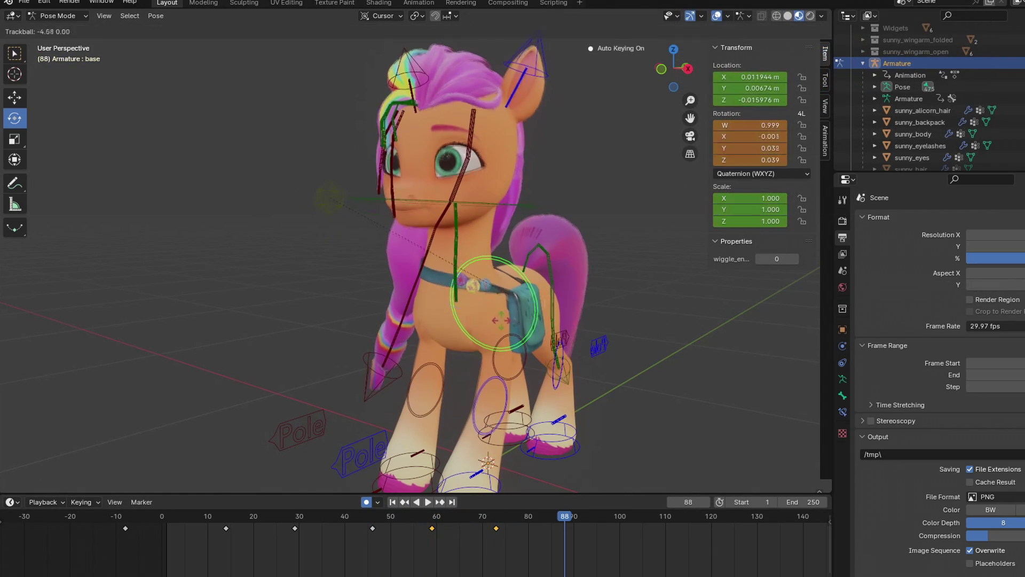
key(Return)
key(r)
key(Return)
key(g)
key(Return)
key(space)
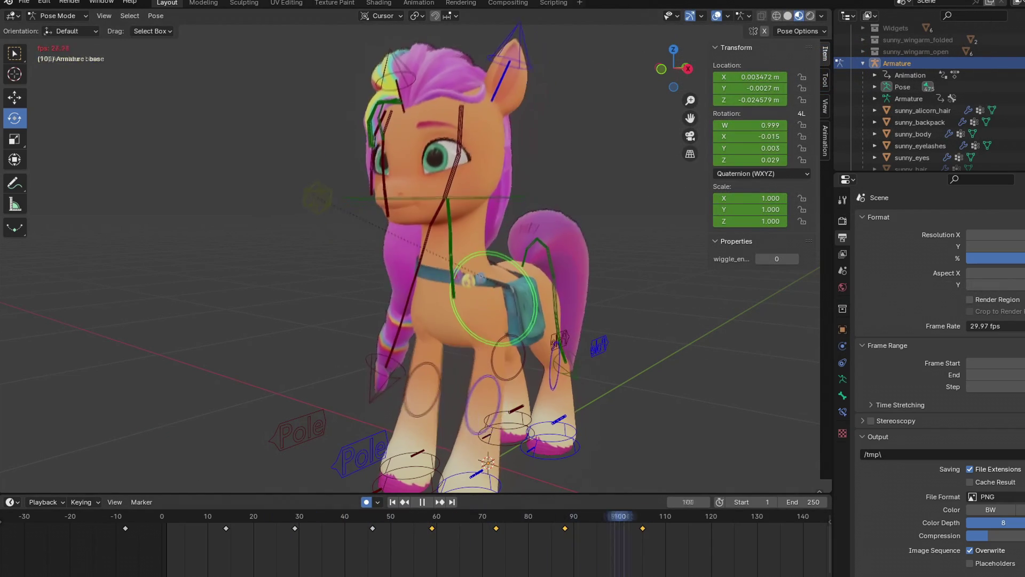
Shift the frame 105 keyframe to frame 115, and trackball-rotate and move the base bone slightly at frame 101.
click(642, 528)
drag(643, 529, 688, 528)
key(r)
key(r)
click(561, 309)
key(g)
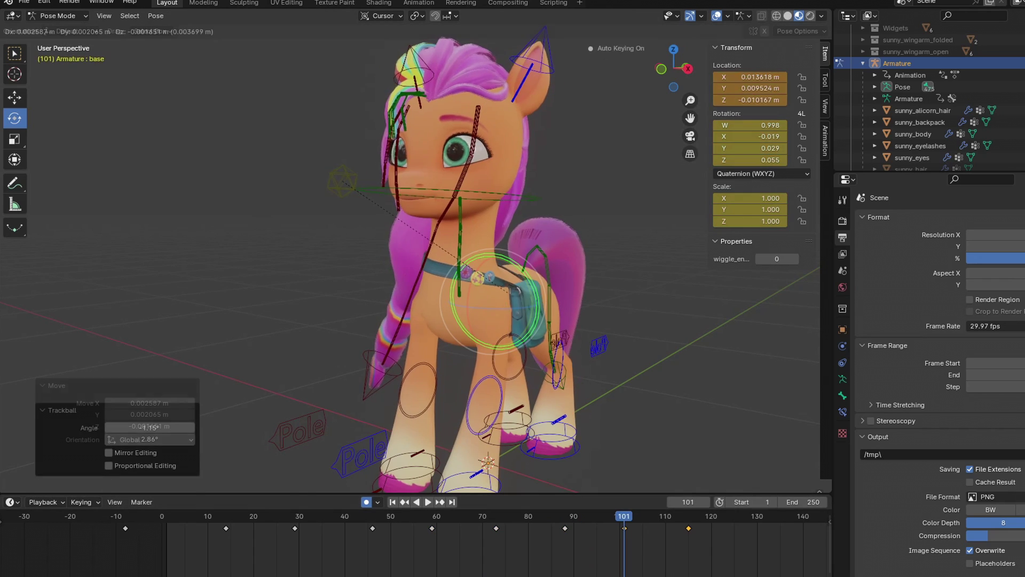
click(561, 308)
Replay the animation from the start to review the base bone's motion.
key(shift+Left)
key(space)
key(shift+Left)
key(Escape)
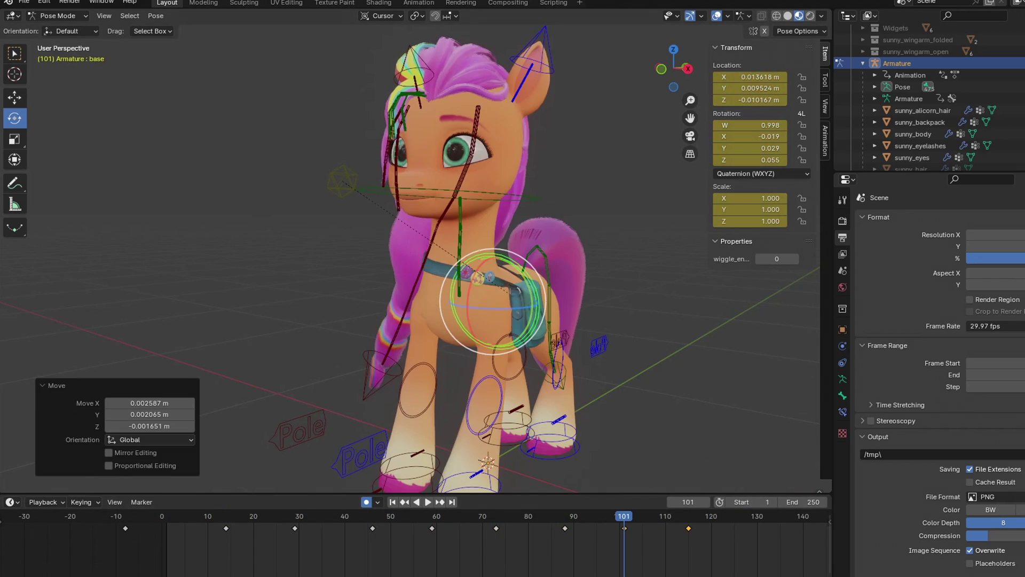
key(shift+Left)
key(space)
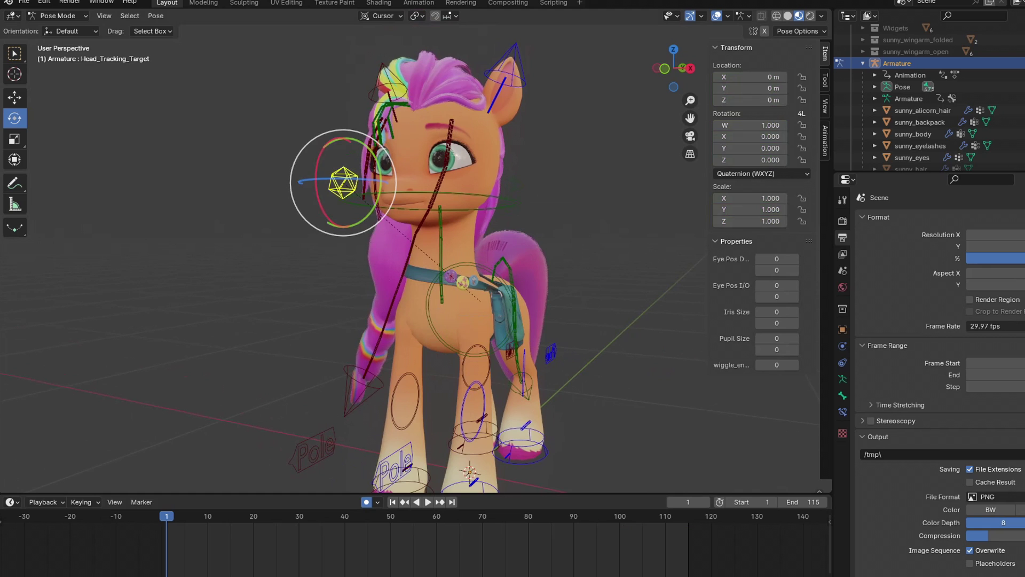
Keyframe the Head_Tracking_Target bone at its rest position at frame 1, and raise it by about 0.053 m at frame 12.
key(g)
key(Return)
key(space)
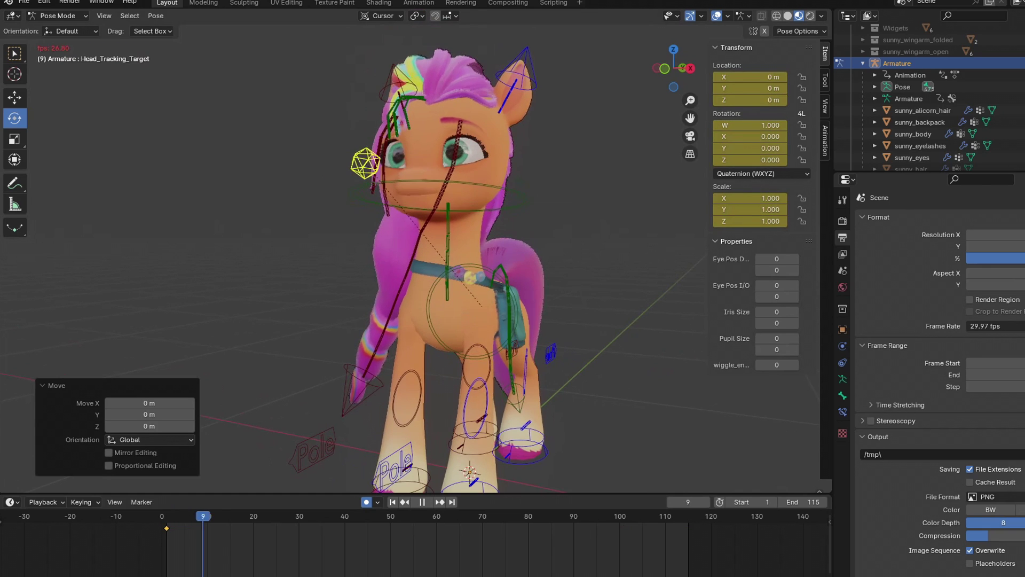
key(g)
key(Return)
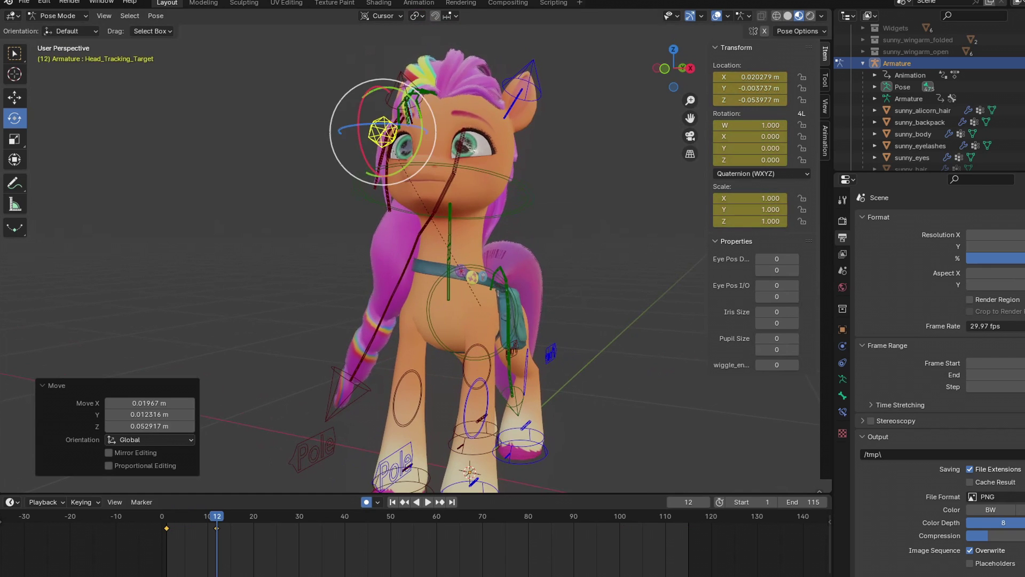
Reposition the Head_Tracking_Target bone at frames 20 and 26 to continue the head movement.
key(g)
key(Return)
key(space)
key(space)
key(g)
key(Return)
Reposition the Head_Tracking_Target bone at frames 32, 41 and 46.
key(space)
key(space)
key(g)
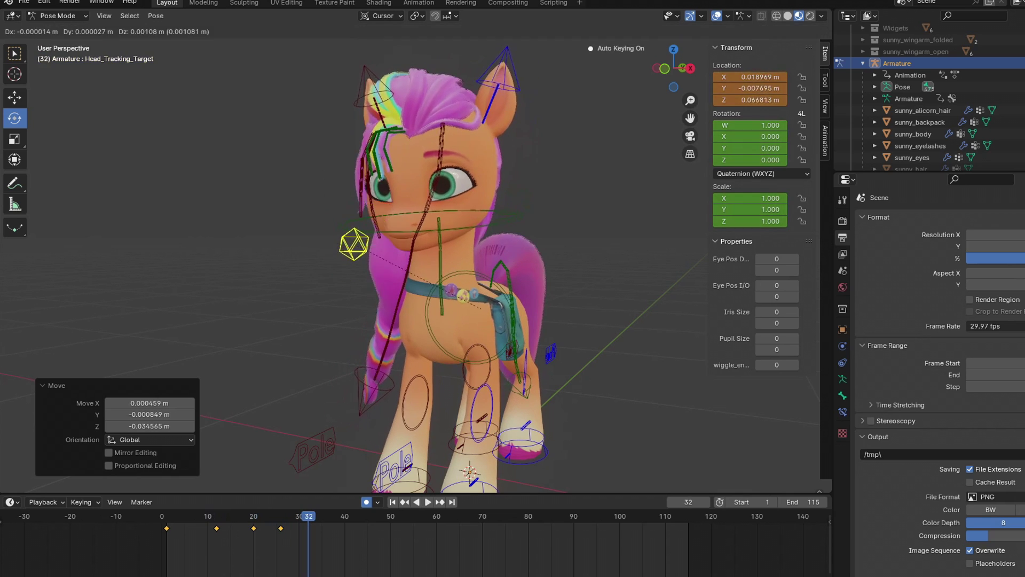
key(Return)
key(space)
key(space)
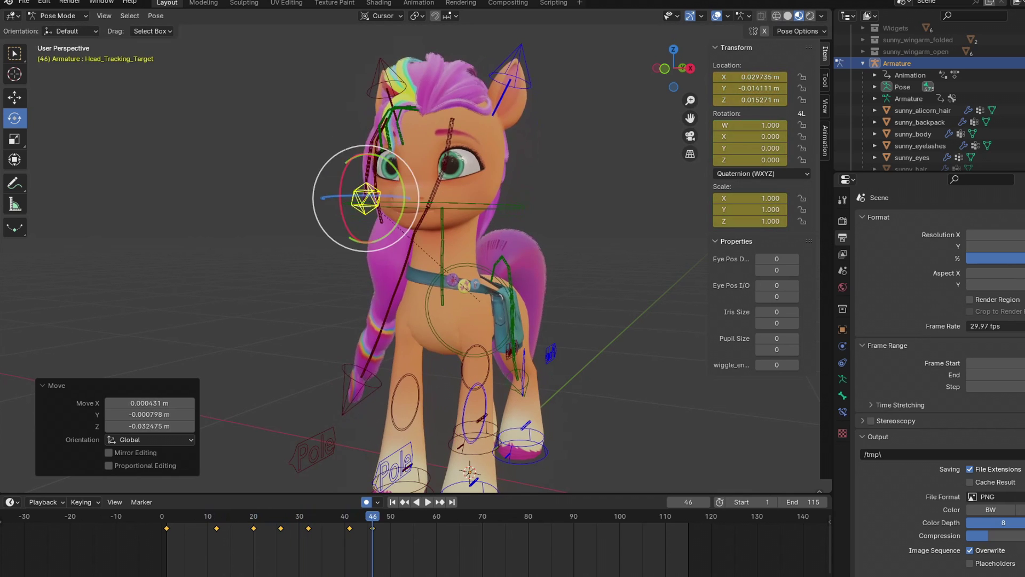
Replay the head animation from frame 1 and delete the Head_Tracking_Target keyframe at frame 32.
click(392, 501)
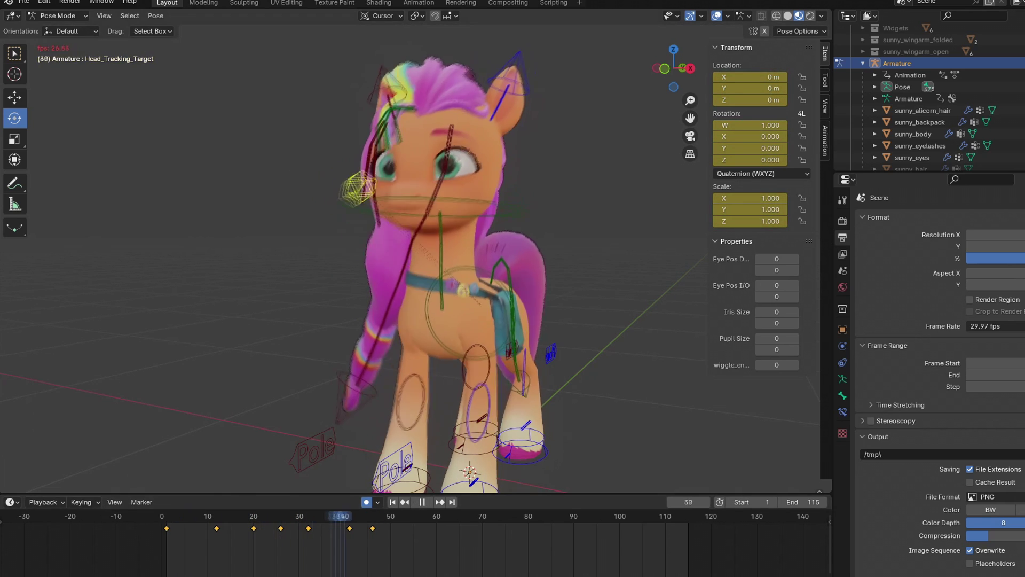
key(shift+Left)
key(space)
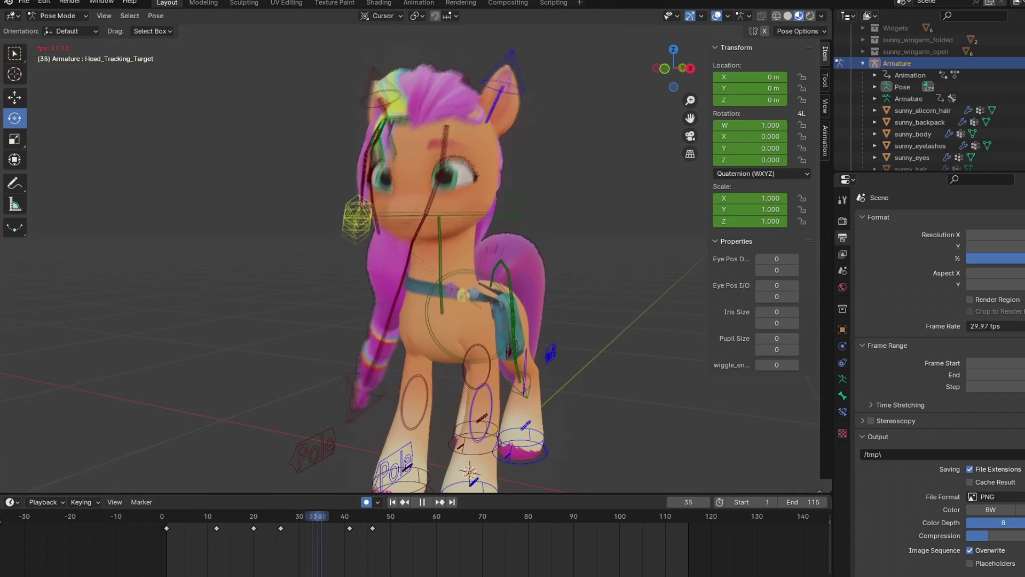
Keyframe new positions of the Head_Tracking_Target bone at frames 56, 67 and 77.
key(space)
key(g)
key(Return)
key(space)
key(space)
key(g)
key(Return)
key(space)
key(space)
key(g)
key(Return)
Keyframe new positions of the Head_Tracking_Target bone at frames 84 and 94.
key(space)
key(space)
key(g)
key(Return)
key(space)
key(space)
key(g)
key(Return)
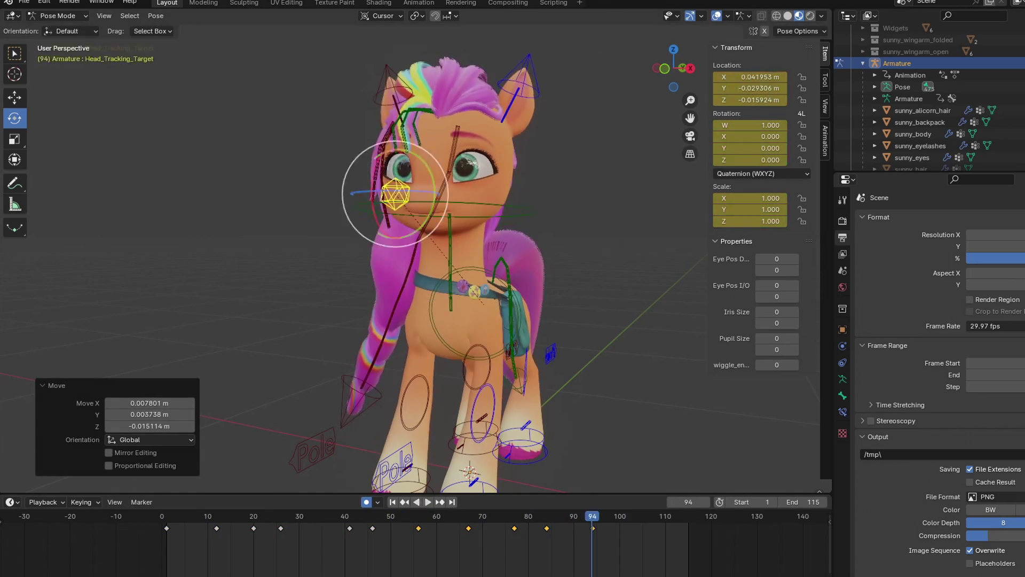
Move the Head_Tracking_Target bone at about frame 110 and play the animation.
key(space)
key(space)
key(g)
key(Return)
key(space)
Shift the last three head keyframes later, to about frames 113, 98 and 86.
click(665, 528)
drag(666, 528, 680, 528)
drag(592, 528, 610, 528)
drag(546, 529, 556, 529)
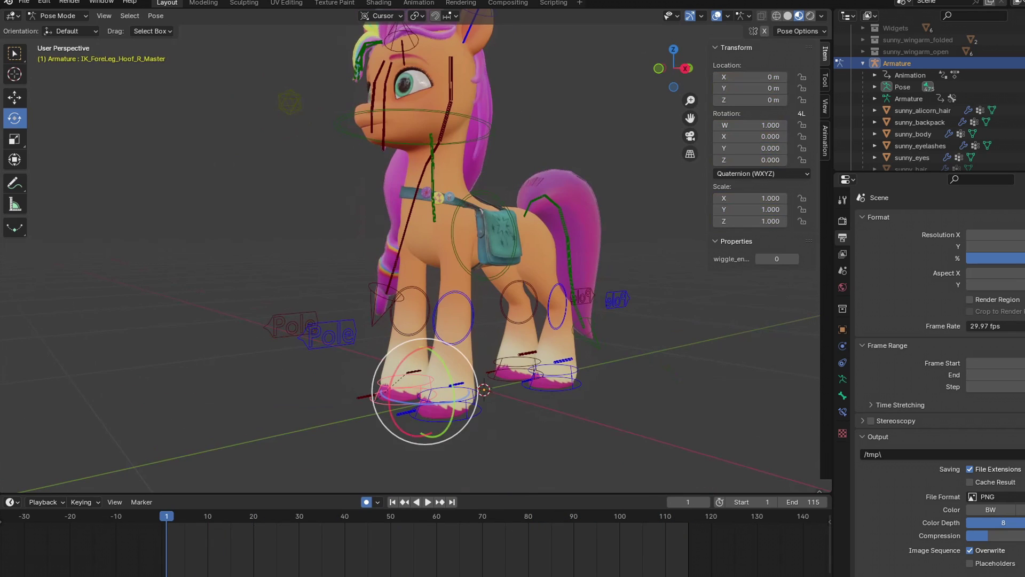
Keyframe the IK_ForeLeg_Hoof_R_Master bone in its rest position at frames 1 and 35.
key(g)
key(Return)
middle_drag(417, 256, 464, 267)
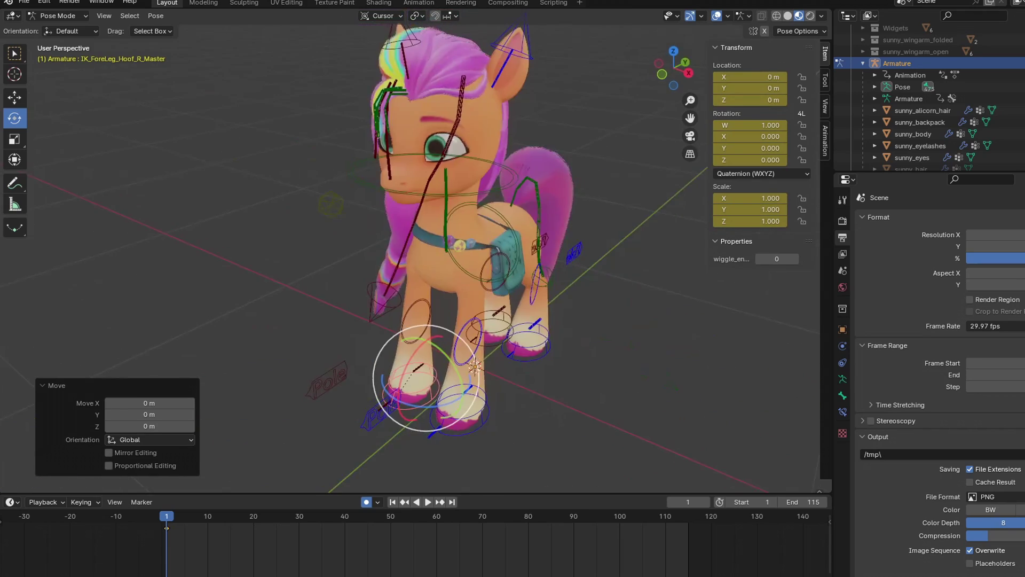
key(space)
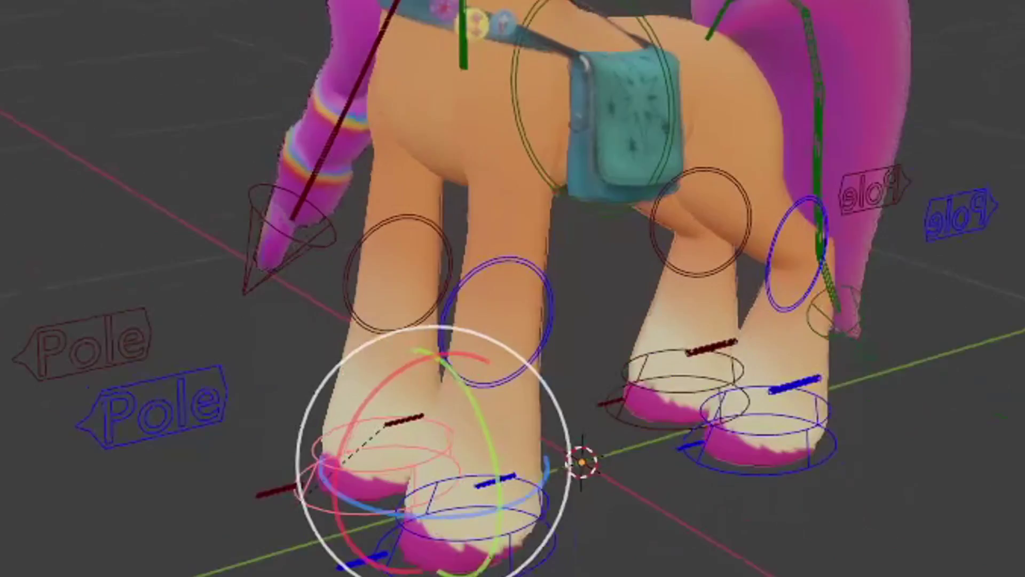
key(space)
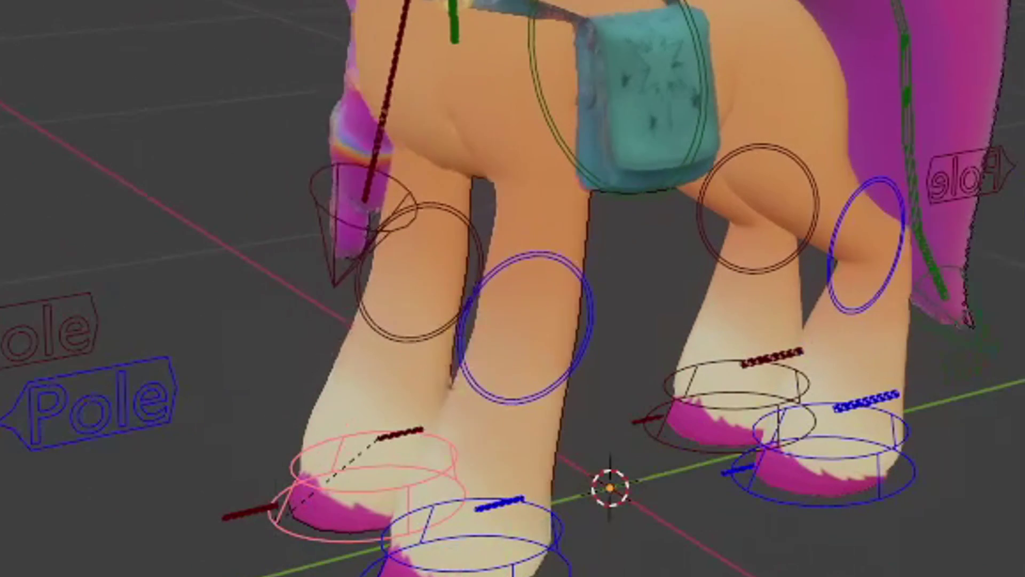
middle_drag(464, 267, 427, 272)
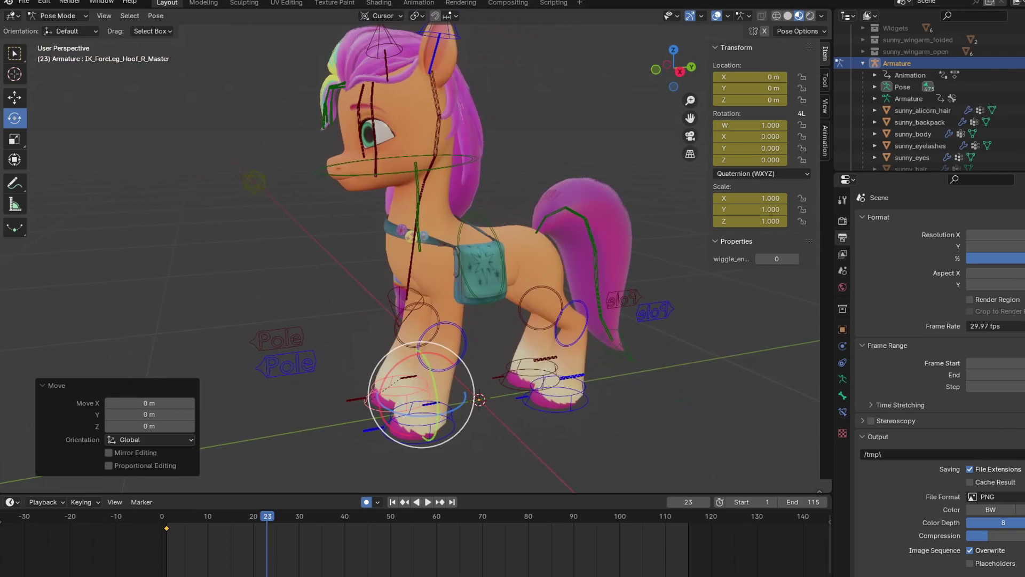
key(space)
key(space)
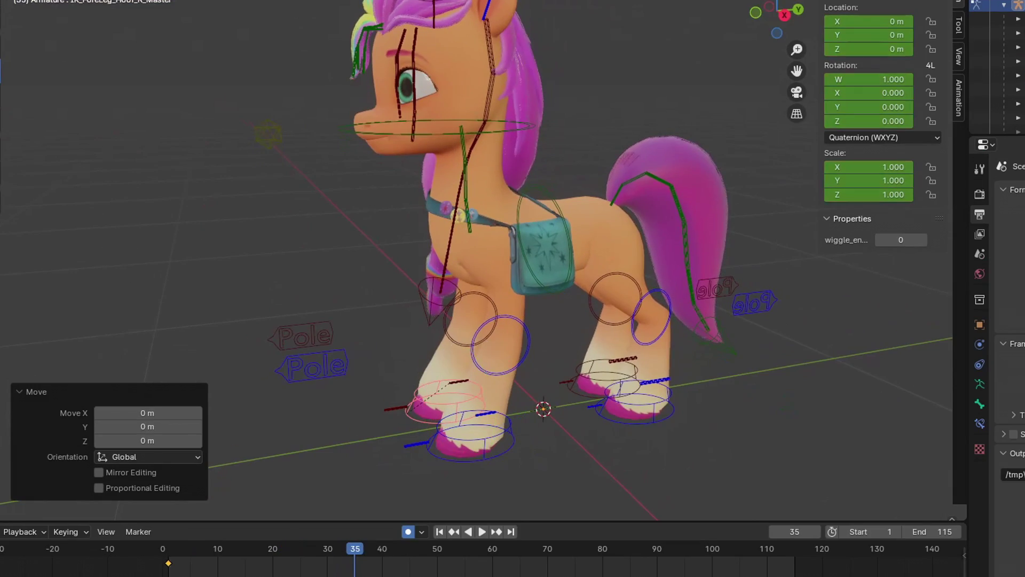
key(Return)
Lift the IK_ForeLeg_Hoof_R_Master bone forward at frame 40 and rotate it 15.9° about the view's Z axis.
middle_drag(427, 272, 438, 251)
key(space)
key(space)
key(g)
key(Return)
key(r)
key(Return)
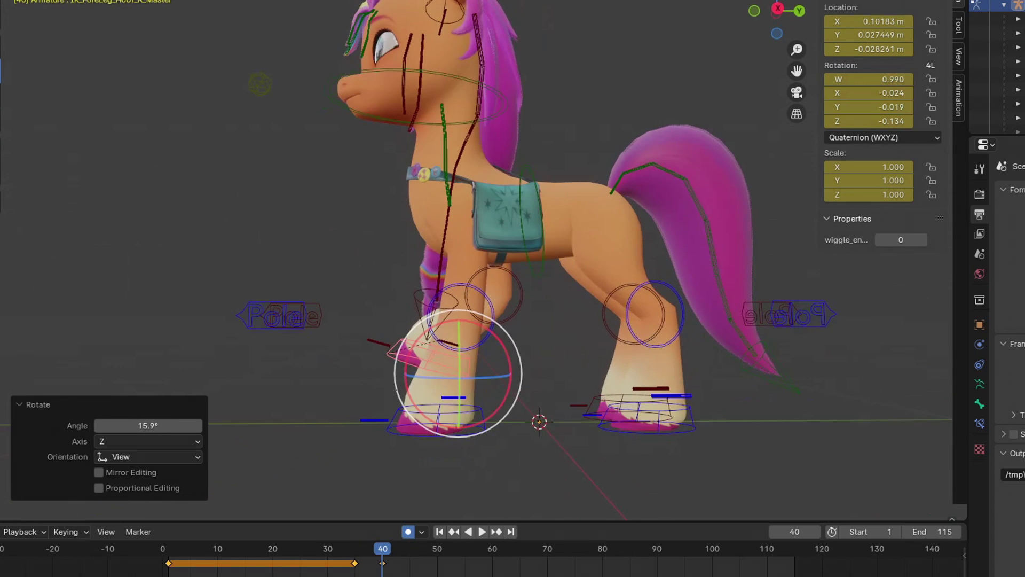
Raise the right front hoof control at frame 44 by moving it 0.00673, -0.060757 and 0.074192 m, and play to frame 50.
key(space)
key(g)
key(Return)
key(space)
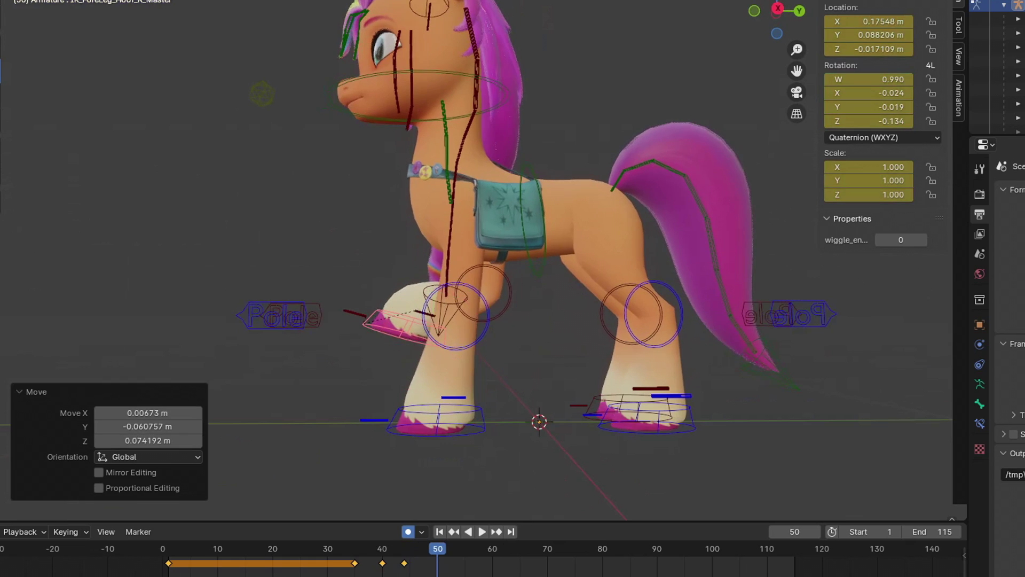
Move the right front hoof control farther outward at frame 50 and adjust its rotation.
key(space)
key(g)
key(Return)
key(g)
mouse_move(438, 299)
middle_down()
mouse_move(545, 304)
mouse_move(438, 301)
middle_up()
key(Return)
key(r)
click(541, 420)
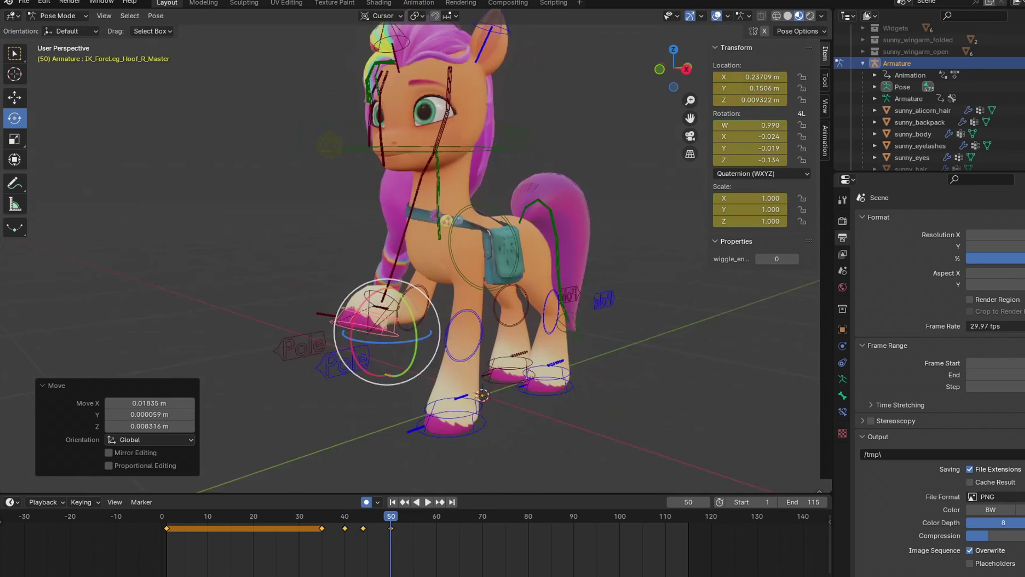
Refine the position of the right front hoof control at frame 50 from two viewing angles and play the animation.
key(g)
key(Return)
middle_drag(419, 374, 542, 374)
key(g)
key(Return)
key(space)
key(space)
Shift the hoof's frame-50 keyframe to frame 54 and delete its keyframe at frame 44.
drag(391, 529, 409, 528)
click(363, 529)
key(Delete)
Play to frame 69 and reposition the raised right front hoof control there.
middle_drag(534, 320, 411, 321)
key(space)
key(space)
key(g)
key(Return)
click(377, 303)
key(g)
key(Return)
key(g)
key(Return)
key(g)
key(Return)
Play to frame 81 and keyframe the right front hoof control with a new rotation and position.
click(389, 321)
key(Down)
key(Down)
key(space)
key(space)
key(space)
key(space)
key(r)
key(Return)
key(g)
key(Return)
Rotate and move the raised right front hoof control at frame 91.
key(space)
key(space)
scroll(513, 267, up, 2)
key(space)
key(space)
key(r)
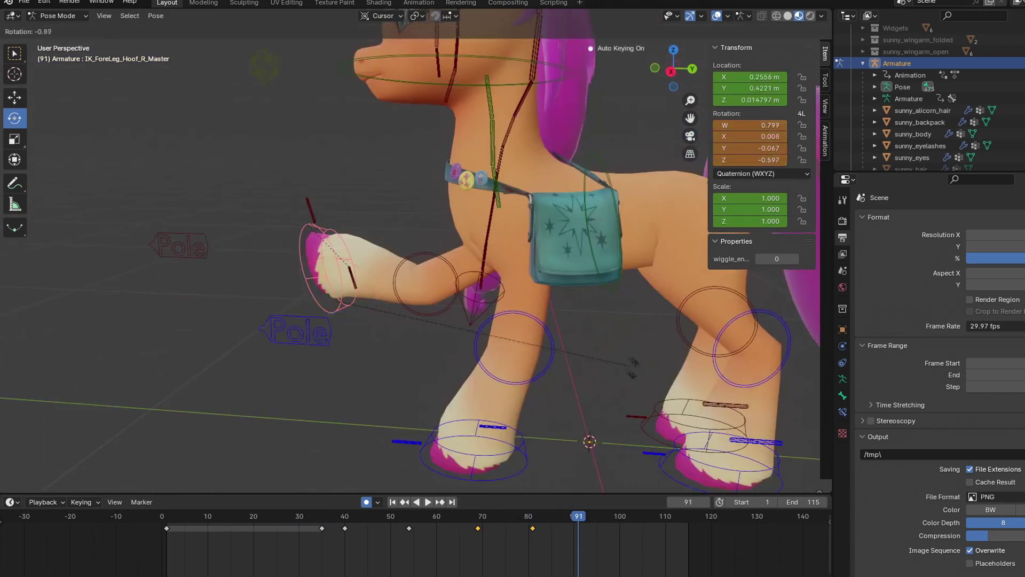
key(Return)
key(g)
key(Return)
Rotate the right front hoof control at frame 105 and lower it by moving it 0.008695, 0.10892 and -0.058374 m.
key(space)
key(space)
key(r)
key(Return)
key(g)
key(Return)
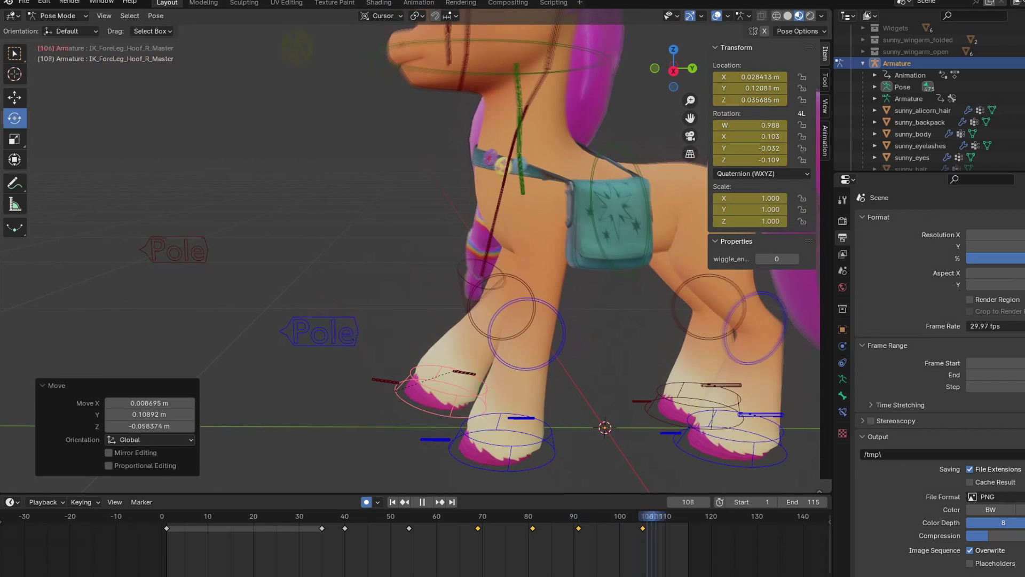
Copy the hoof's frame-35 keyframe and paste it near the end of the animation to plant the hoof.
click(322, 528)
key(ctrl+c)
key(space)
key(space)
key(ctrl+v)
key(space)
middle_drag(411, 320, 481, 320)
scroll(464, 320, down, 2)
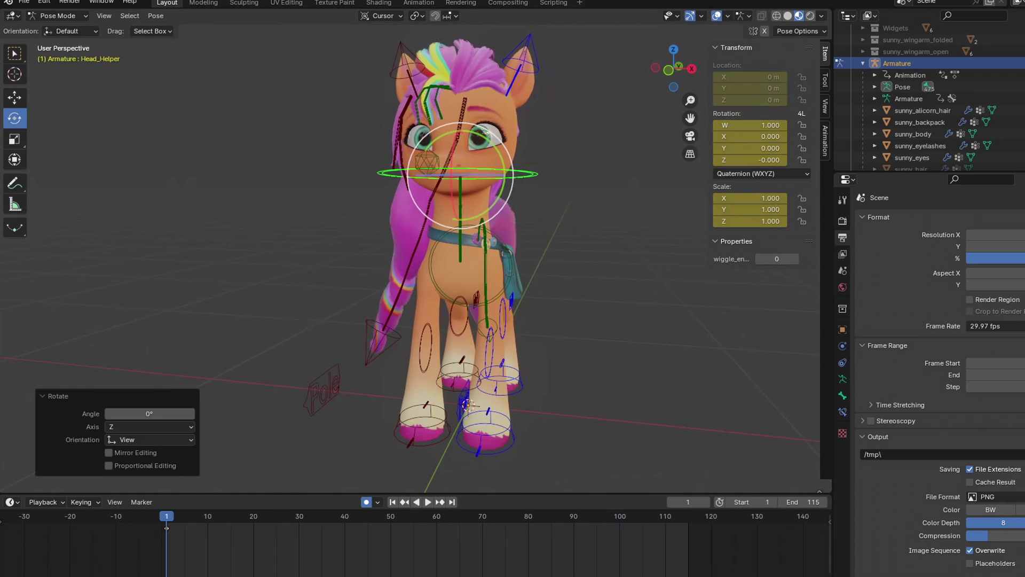
middle_drag(465, 267, 486, 265)
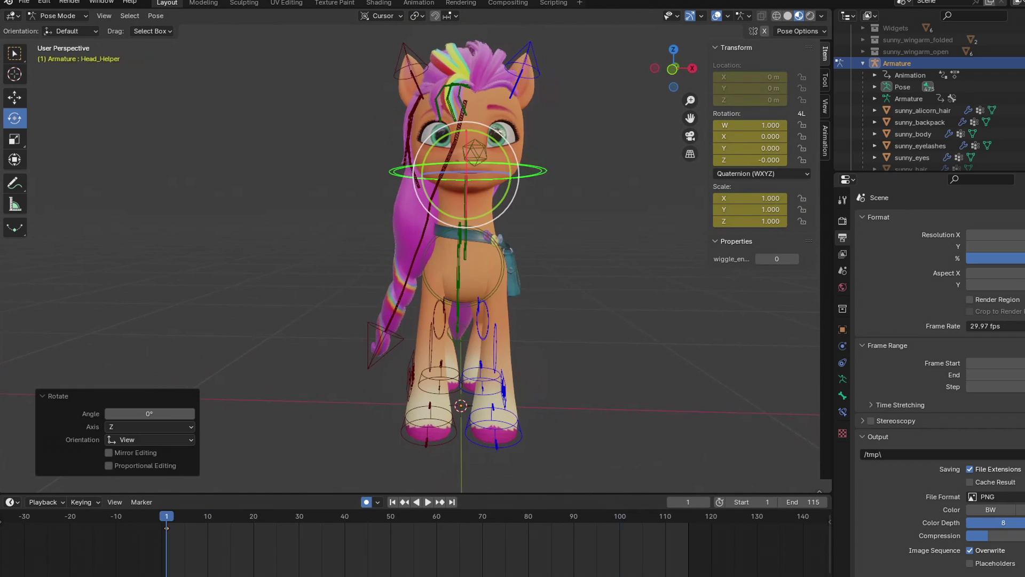
key(r)
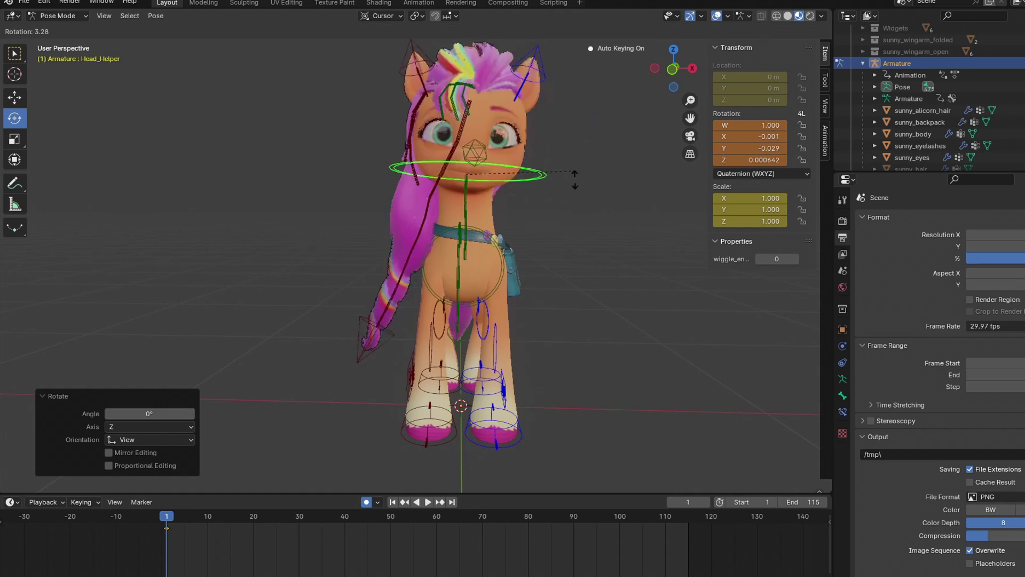
key(Escape)
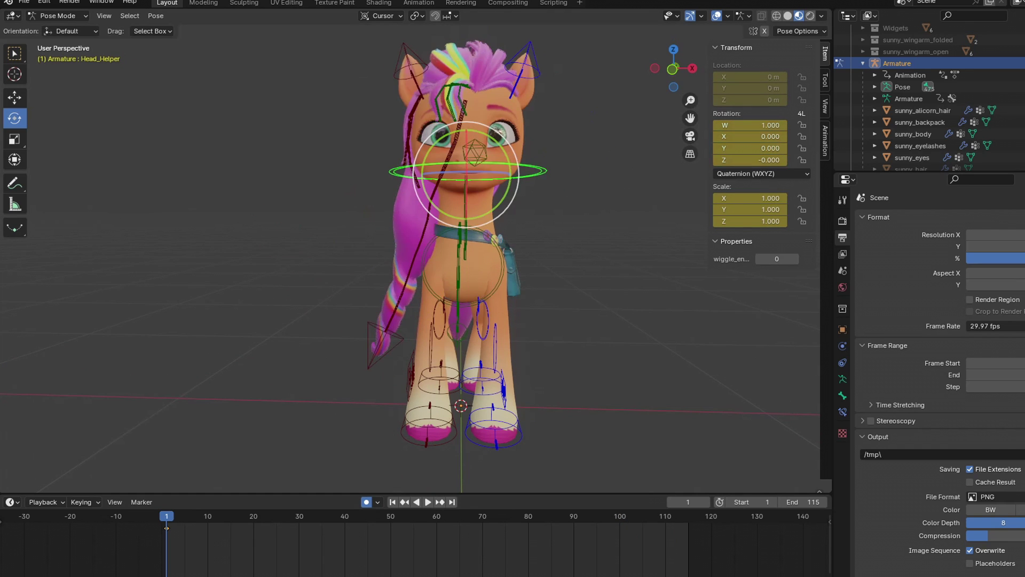
Rotate the Head_Helper bone to keyframe head poses at frames 46, 61 and 70.
key(space)
key(r)
key(r)
key(space)
key(ctrl+z)
key(r)
key(space)
key(space)
key(space)
Rotate Head_Helper at frame 85 and at one more frame after it, and return to frame 1.
key(r)
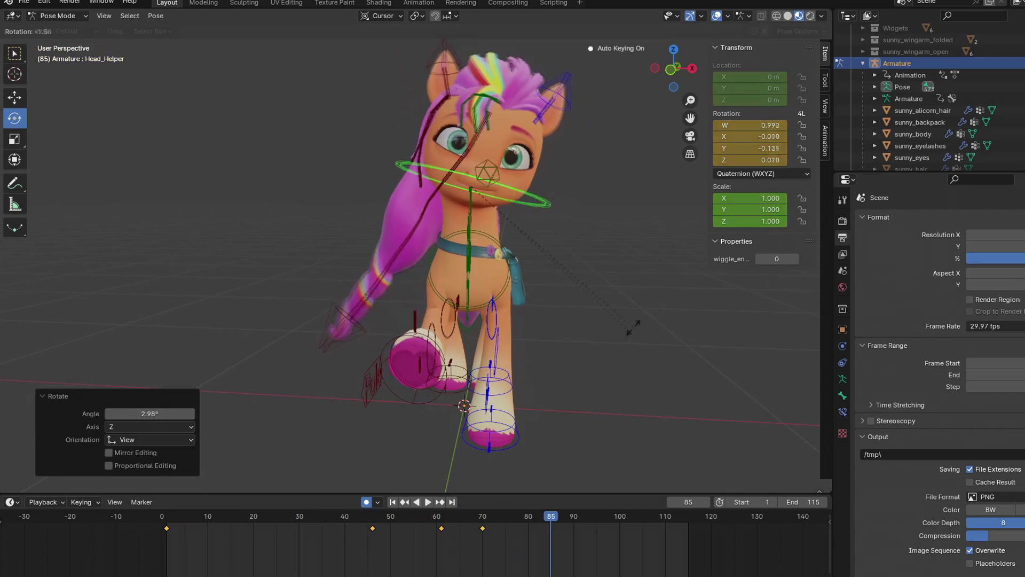
click(632, 330)
key(space)
key(space)
key(r)
click(632, 329)
key(space)
middle_drag(632, 329, 598, 330)
key(shift+Left)
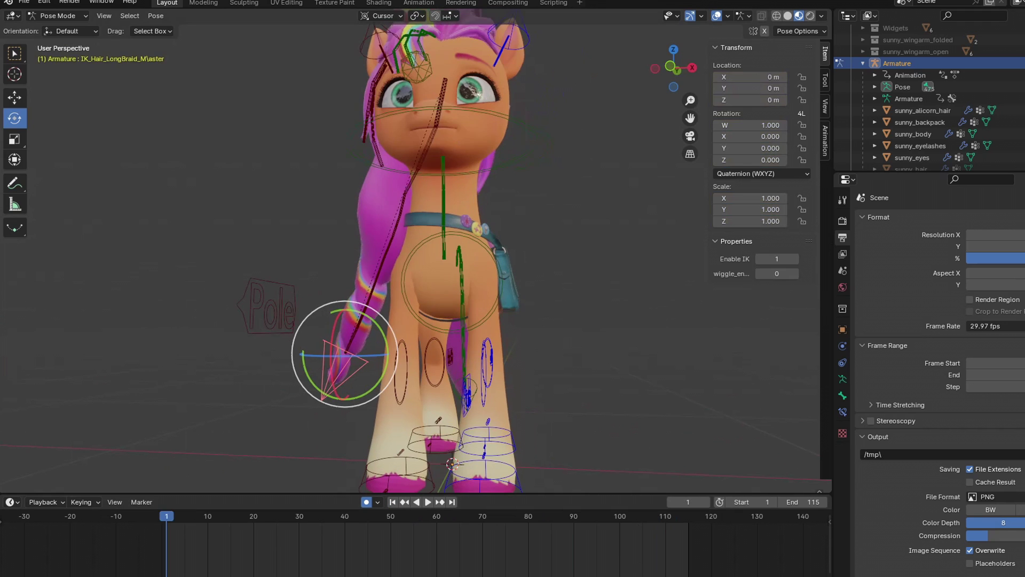
Try to move and rotate the IK_Hair_LongBraid_Master bone at frame 1, and undo the last two changes.
key(g)
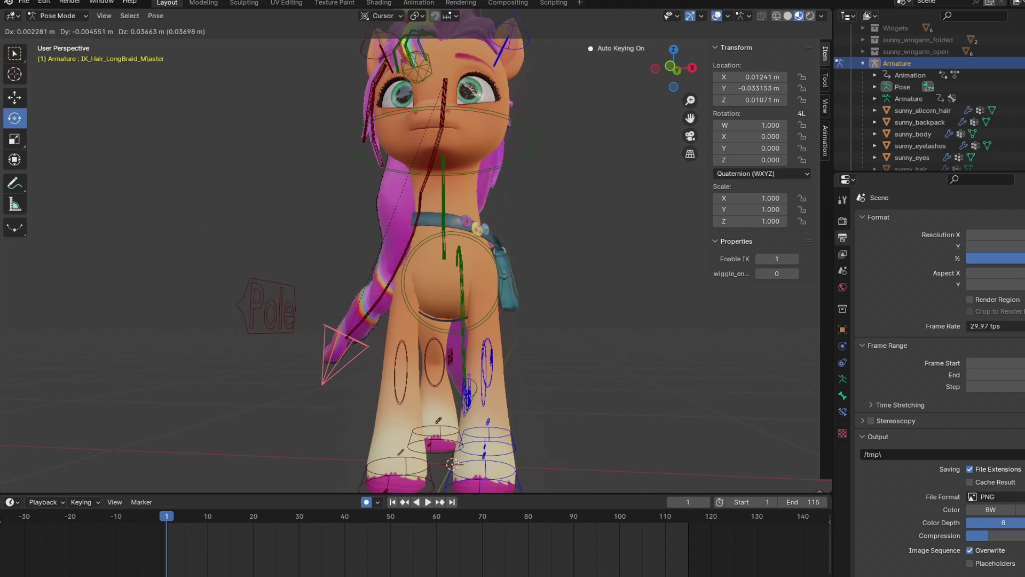
click(603, 320)
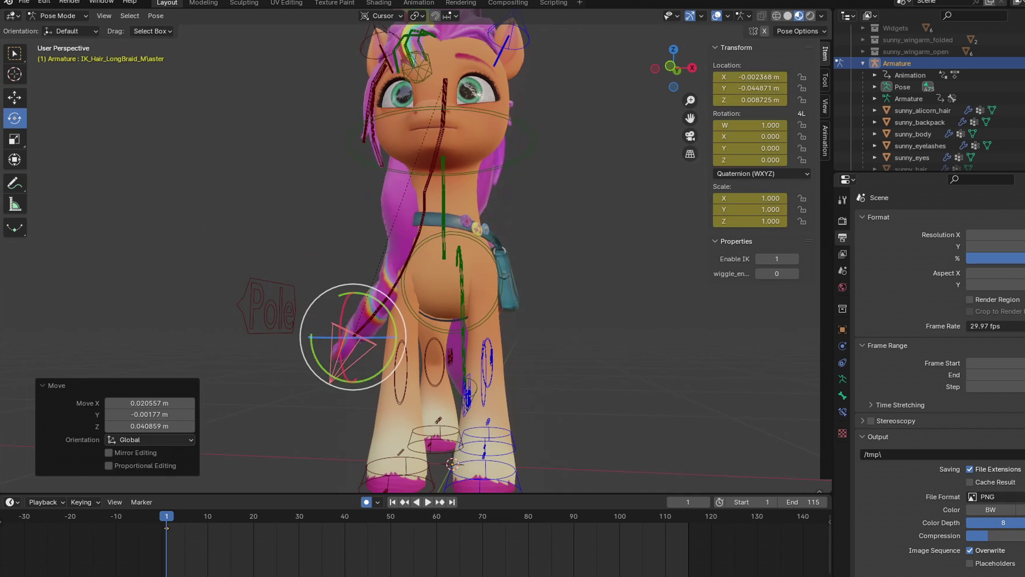
middle_drag(604, 320, 616, 330)
key(r)
click(541, 156)
key(ctrl+z)
key(ctrl+z)
Rotate the skin_hair_C_braid_04 bone by about -66° at frame 1.
middle_drag(541, 156, 554, 169)
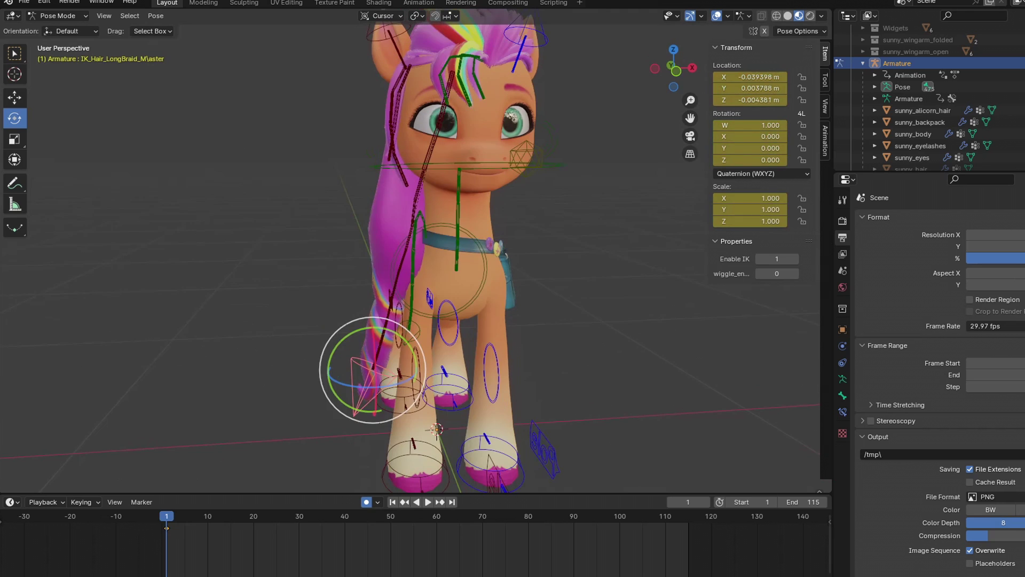
click(410, 239)
key(r)
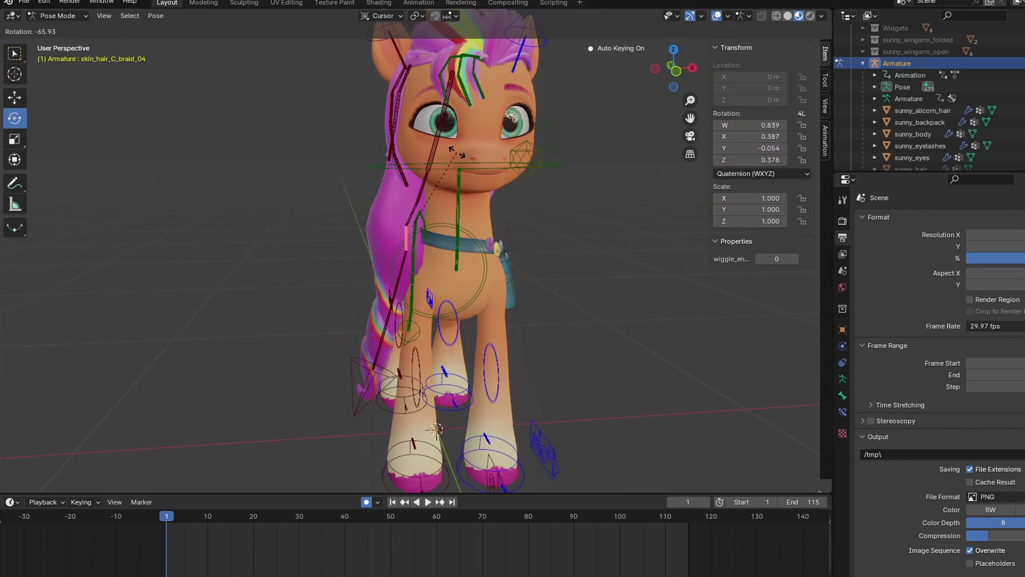
click(457, 152)
Move the IK_Hair_LongBraid_Master bone slightly toward the body and upward at frame 1.
click(357, 369)
key(g)
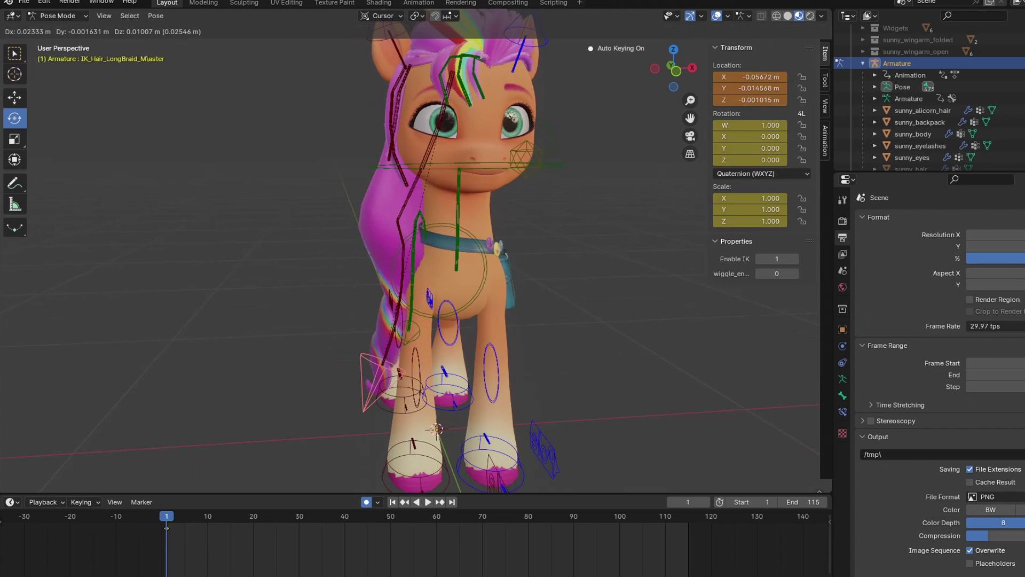
click(383, 369)
middle_drag(383, 368, 352, 352)
scroll(352, 352, up, 1)
click(394, 231)
mouse_move(393, 231)
middle_down()
mouse_move(464, 231)
mouse_move(390, 235)
middle_up()
Adjust the position of the long braid control at frame 10.
mouse_move(450, 389)
middle_down()
mouse_move(537, 387)
mouse_move(327, 374)
mouse_move(446, 374)
middle_up()
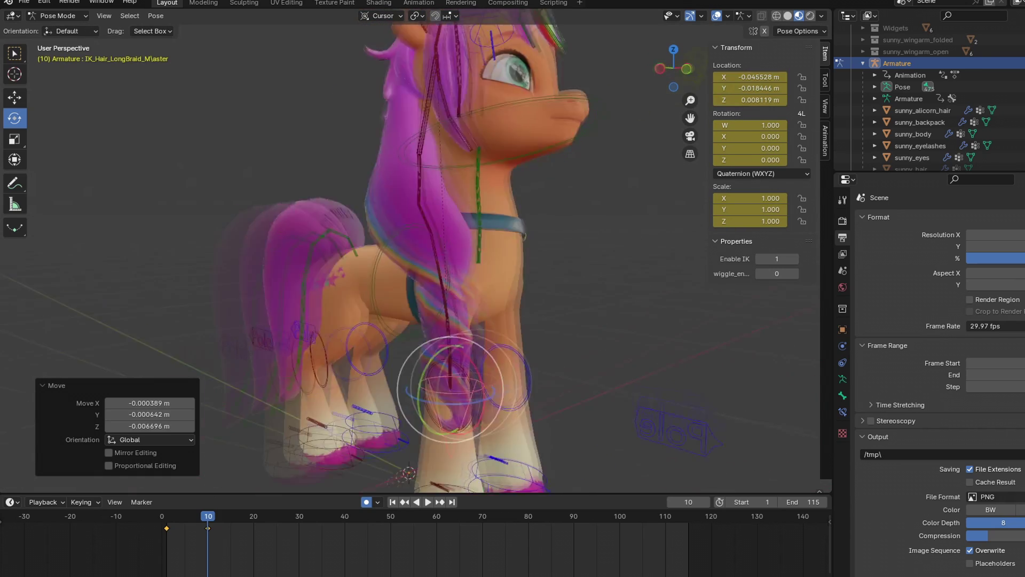
key(g)
click(446, 374)
Replay from the start to frame 24 and move the long braid control there from two viewing angles.
key(shift+Left)
key(space)
key(space)
key(g)
click(443, 427)
middle_drag(444, 427, 329, 427)
key(g)
click(347, 390)
Advance to frame 38 and keyframe a new position for the long braid control.
scroll(373, 347, down, 1)
scroll(373, 347, up, 1)
middle_drag(372, 347, 460, 350)
key(space)
key(space)
key(g)
click(400, 424)
Move the long braid control 0.019927, 0.059008 and -0.006727 m at frame 48.
middle_drag(401, 424, 288, 422)
key(space)
key(space)
middle_drag(417, 374, 486, 384)
key(g)
click(342, 385)
Move the long braid control toward the body and downward at frame 63.
key(space)
key(space)
key(g)
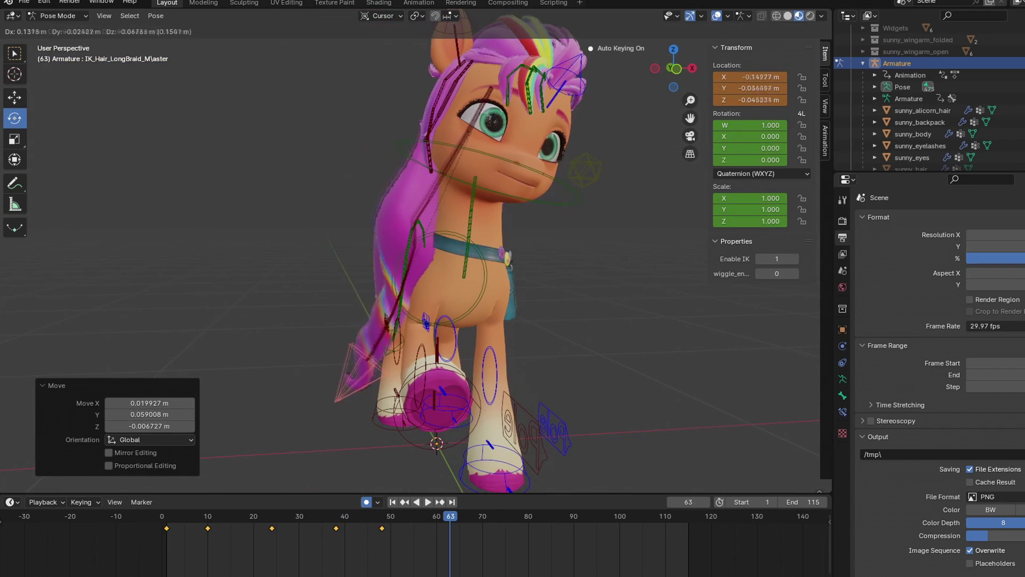
key(Return)
Step forward ten frames to frame 73 and move the long braid control closer to the body.
key(Right)
key(Right)
key(Right)
key(Right)
key(Right)
key(Right)
key(Right)
key(Right)
key(Right)
key(Right)
key(g)
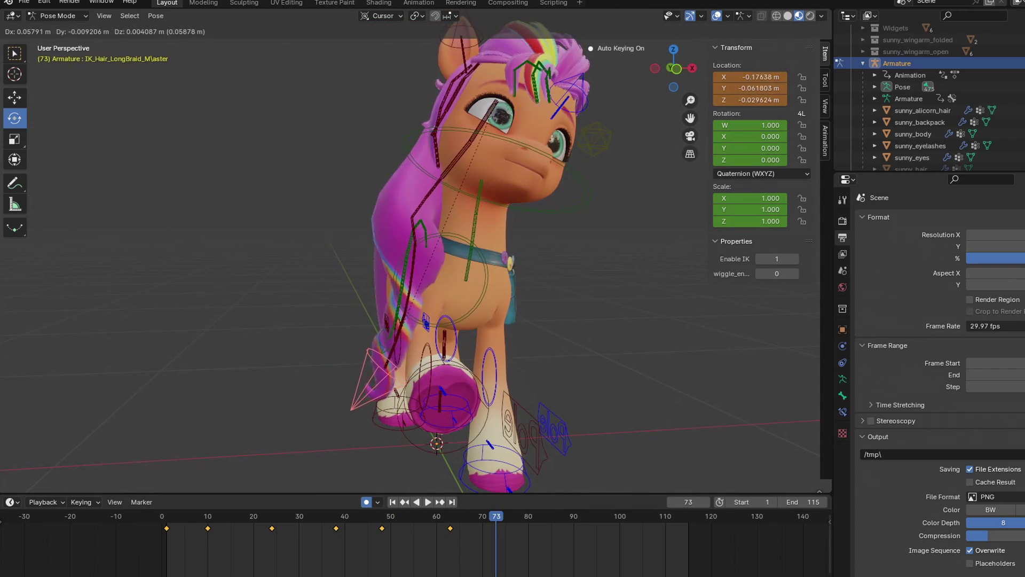
key(Return)
Move the long braid control -0.075499, 0.012589 and 0.008497 m at frame 85.
key(space)
key(space)
key(g)
key(Return)
Move the long braid control -0.051338, 0.008929 and 0.014461 m at frame 100 and play the animation with viewport overlays hidden.
key(space)
key(space)
key(g)
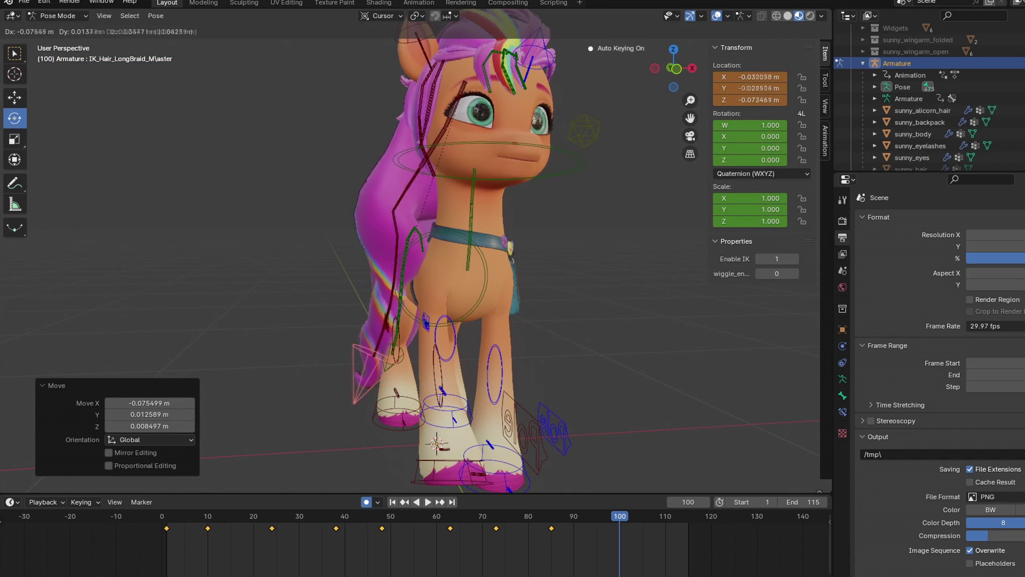
key(Return)
key(space)
key(shift+alt+z)
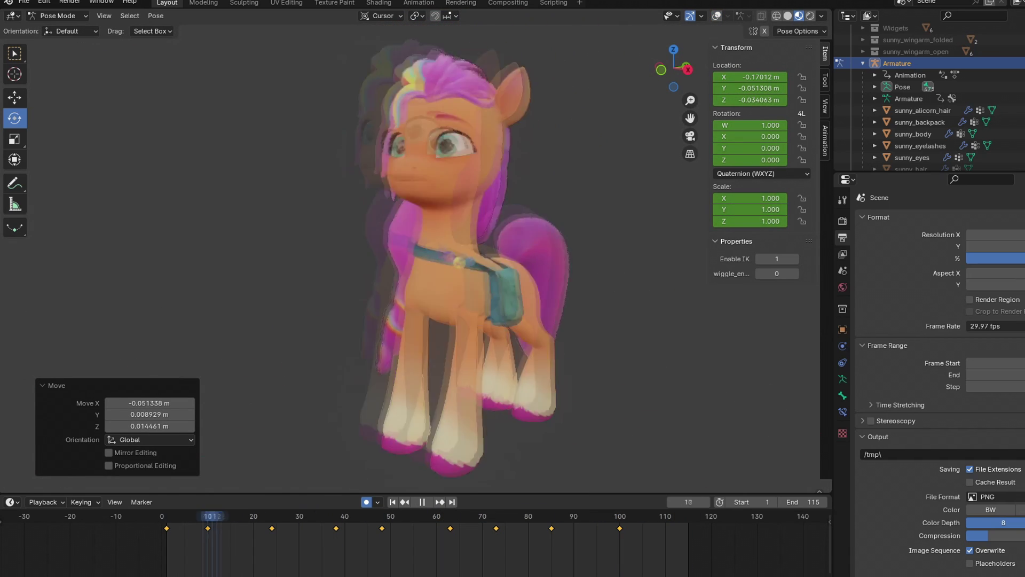
Readjust the position of the long braid control from two viewing angles.
key(space)
key(Down)
middle_drag(481, 214, 417, 214)
key(g)
key(Return)
middle_drag(427, 176, 536, 170)
key(g)
click(537, 170)
Delete the selected braid keyframe and replay the animation from around frame 26.
key(space)
key(space)
key(Delete)
click(280, 516)
key(space)
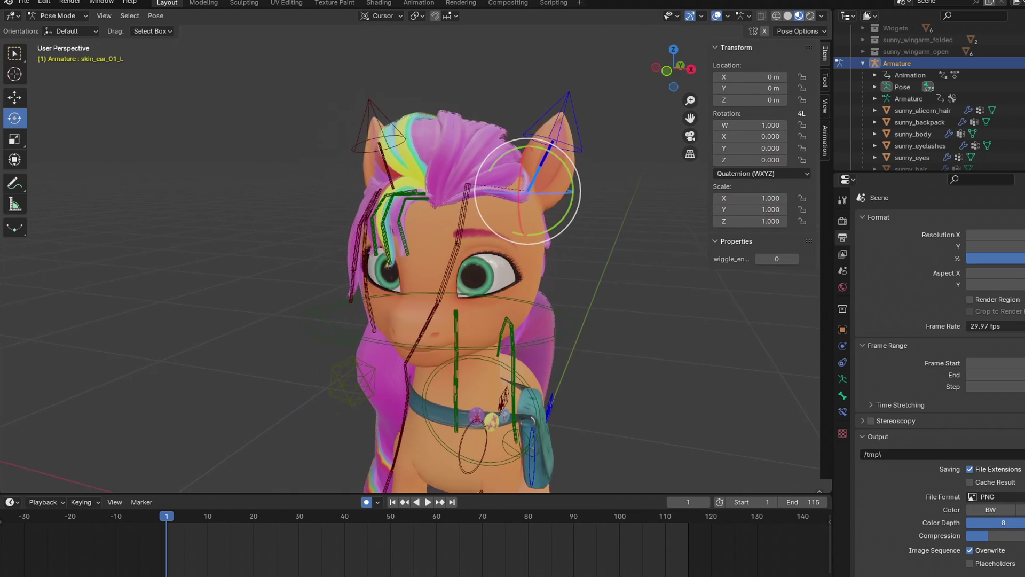
Keyframe the left ear bone with a 0° rotation on frame 1 and rotate it at frame 13.
key(r)
middle_drag(640, 279, 609, 254)
click(652, 280)
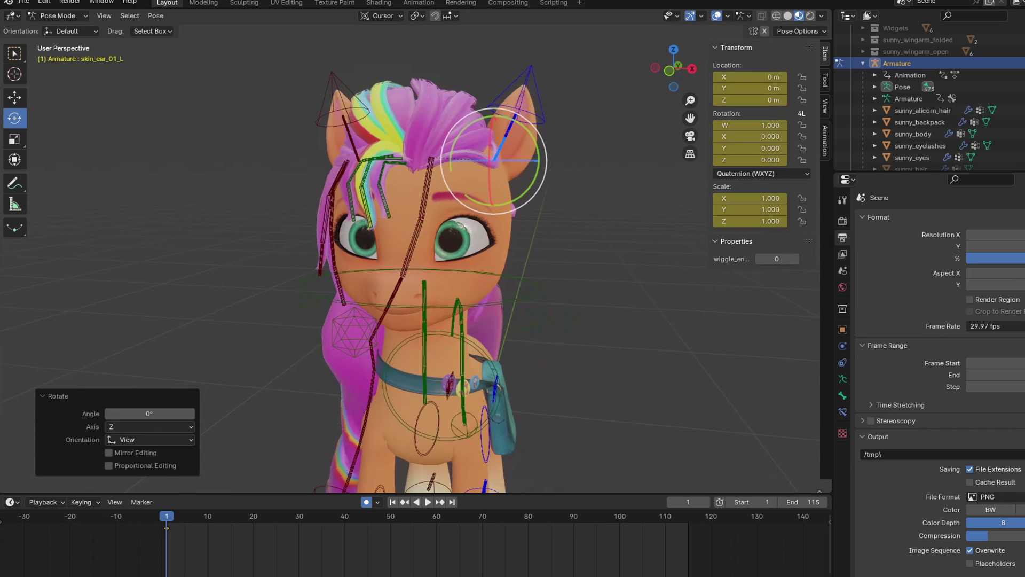
key(space)
key(space)
key(r)
click(616, 168)
Rotate the left ear bone about -6.76° at frame 21.
key(Right)
key(Right)
key(Right)
key(Right)
key(Right)
key(Right)
key(Right)
key(Right)
key(r)
click(626, 148)
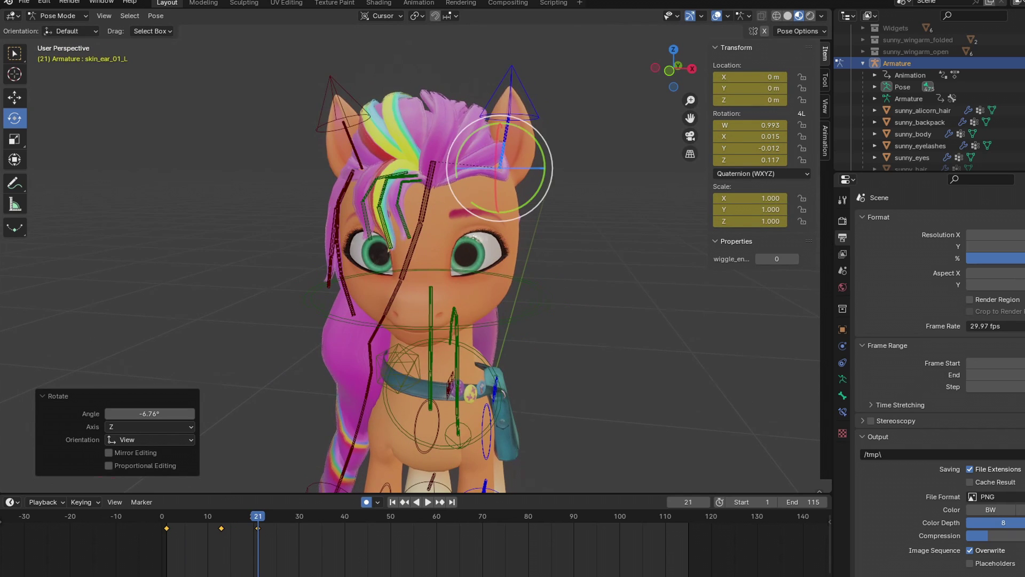
scroll(626, 147, down, 3)
scroll(626, 147, up, 2)
middle_drag(625, 147, 635, 148)
Keyframe the right ear bone's rotation on frame 1 and rotate it at frame 10.
key(shift+Left)
click(367, 181)
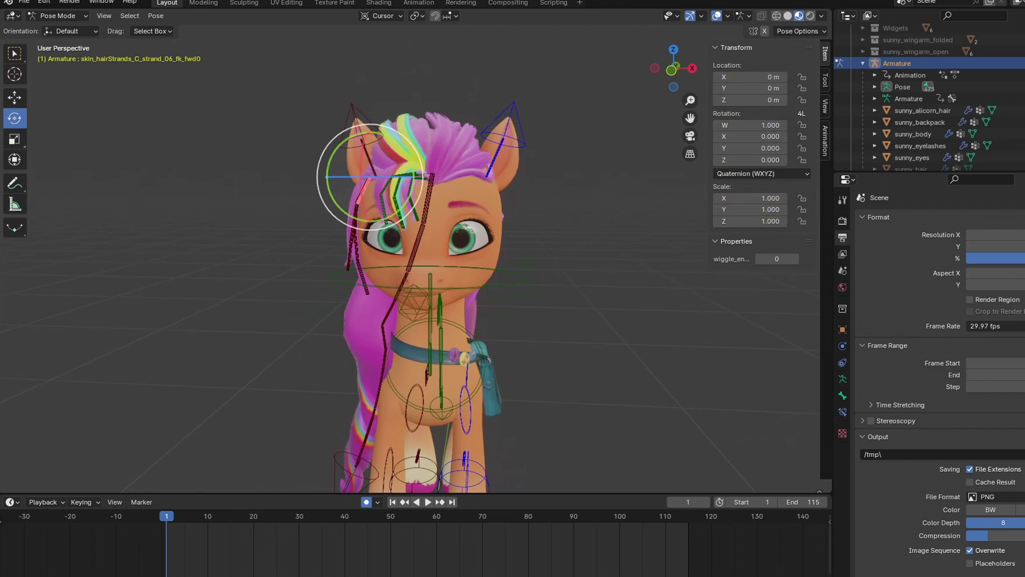
click(364, 147)
key(r)
click(364, 147)
click(208, 516)
key(r)
click(582, 201)
key(r)
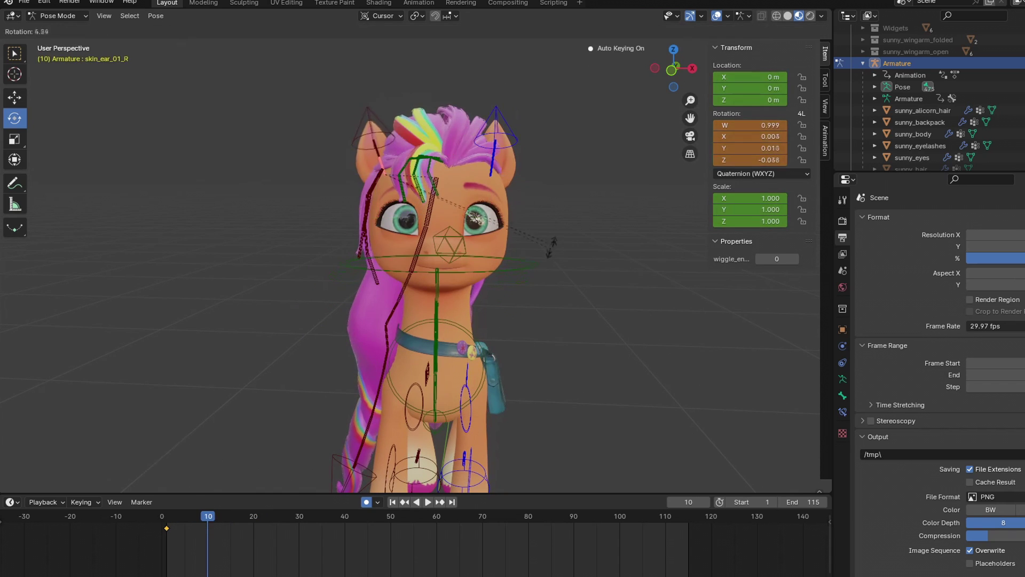
click(549, 248)
Rotate the ear bones at frame 21 and again at frame 33.
click(258, 516)
key(r)
click(498, 143)
key(r)
click(498, 143)
drag(258, 516, 313, 516)
click(378, 171)
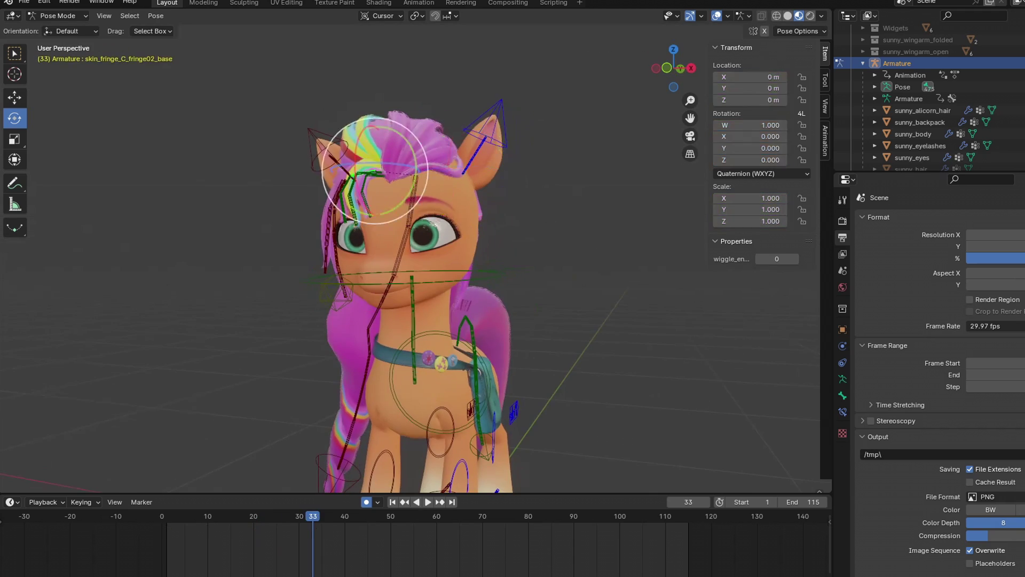
click(364, 147)
key(r)
Rotate the left ear bone at frames 45, 52 and 60, swinging it outward from the head.
click(368, 516)
click(498, 143)
key(r)
click(502, 147)
click(400, 516)
key(r)
click(588, 194)
click(437, 516)
key(r)
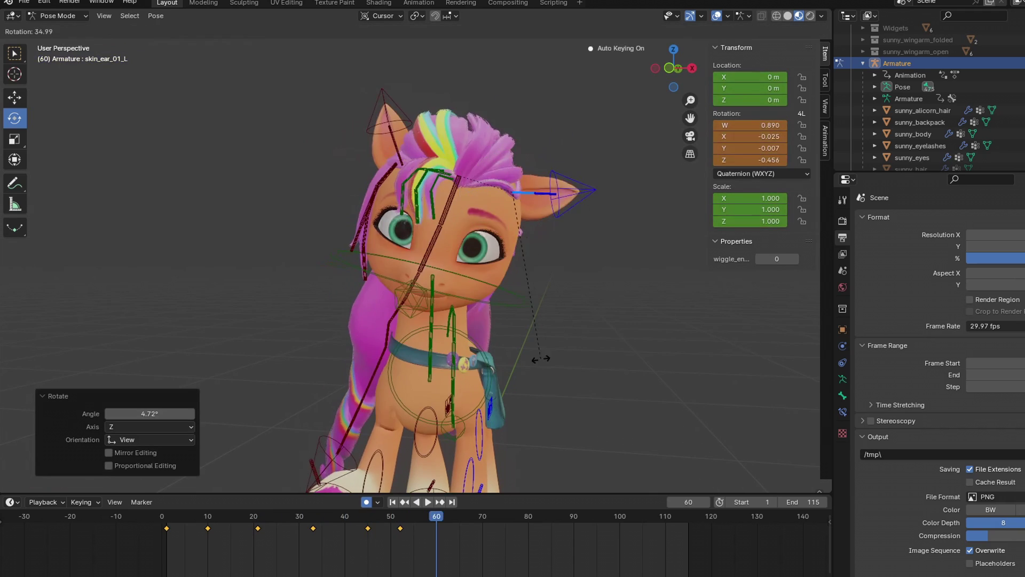
click(668, 322)
Rotate the right ear bone in keyframes at frames 44, 52, 59 and 66.
click(376, 177)
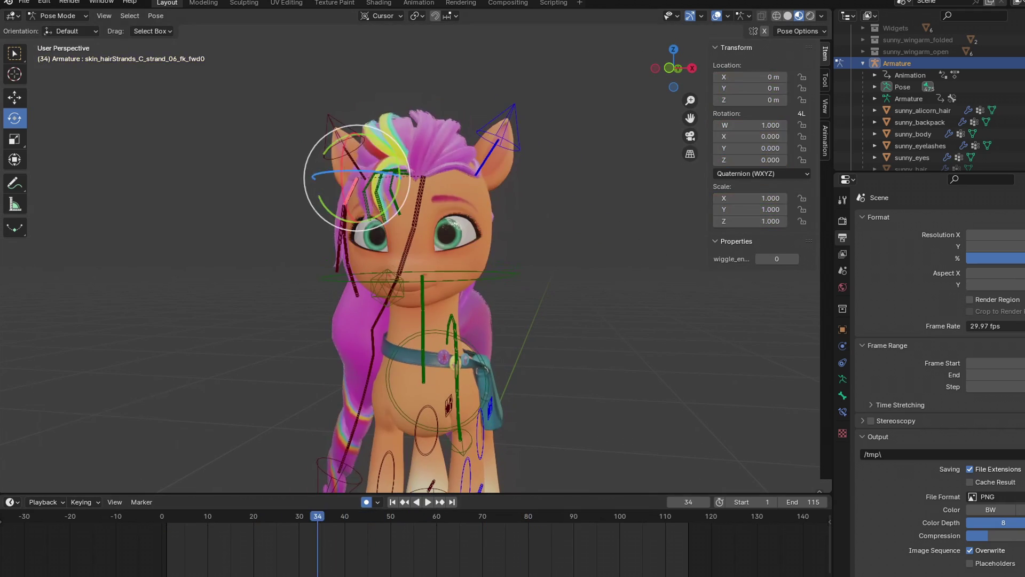
click(348, 153)
click(364, 516)
key(r)
click(614, 230)
click(400, 516)
key(r)
click(622, 243)
click(432, 516)
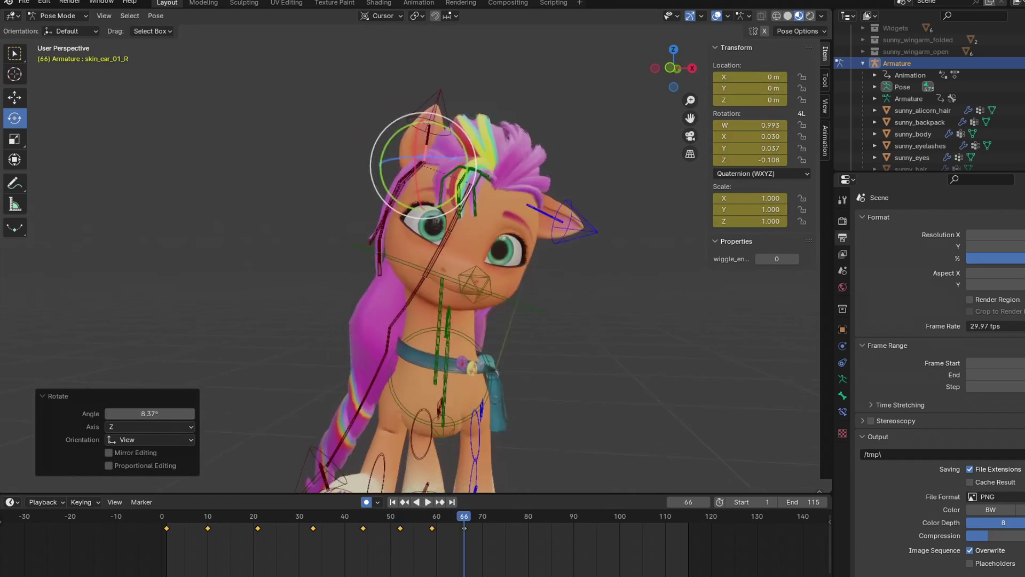
key(Up)
key(r)
key(Return)
Rotate the left ear bone in further keyframes up to frame 105 and play the animation.
click(521, 201)
drag(540, 516, 606, 516)
key(r)
click(641, 278)
click(656, 516)
key(r)
click(688, 376)
key(space)
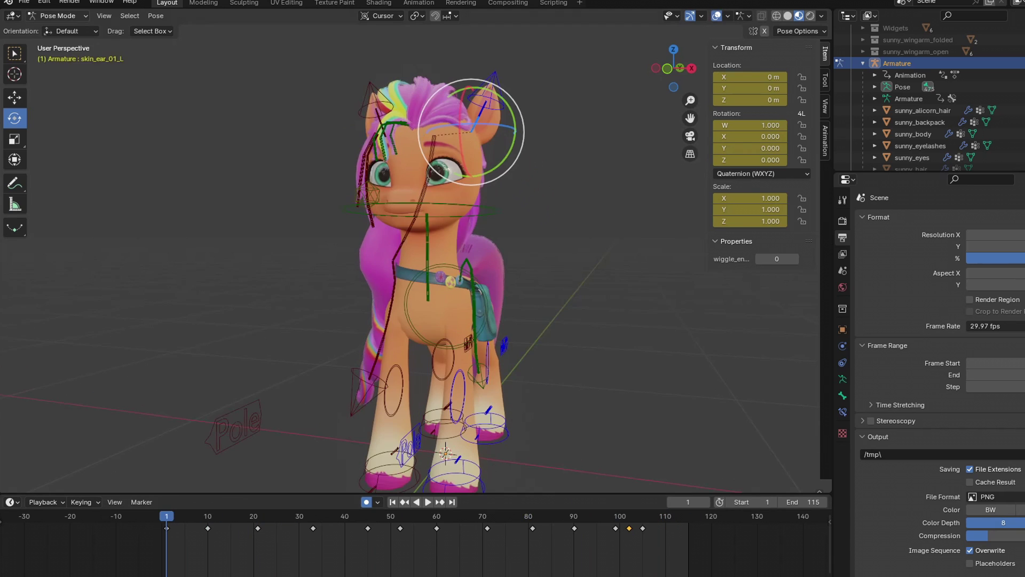
In Object Mode, keyframe sunny_body's 02 Eyelid Top Open L and 03 Eyelid Top Open R shape keys at 1.000 on frame 1.
click(59, 15)
click(57, 17)
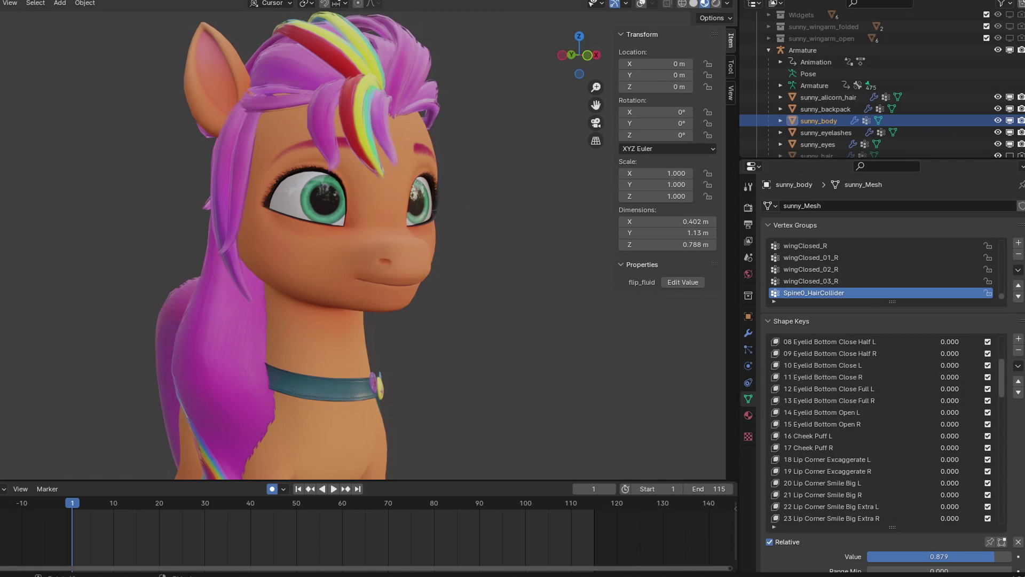
middle_drag(465, 208, 382, 214)
scroll(363, 240, up, 3)
scroll(363, 240, down, 1)
scroll(881, 427, up, 8)
click(854, 377)
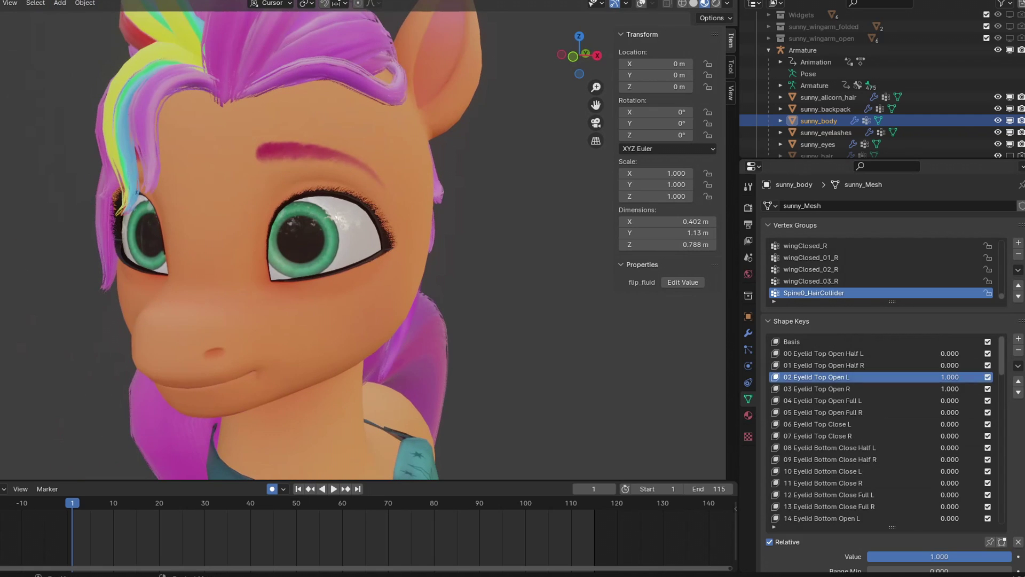
scroll(908, 539, down, 2)
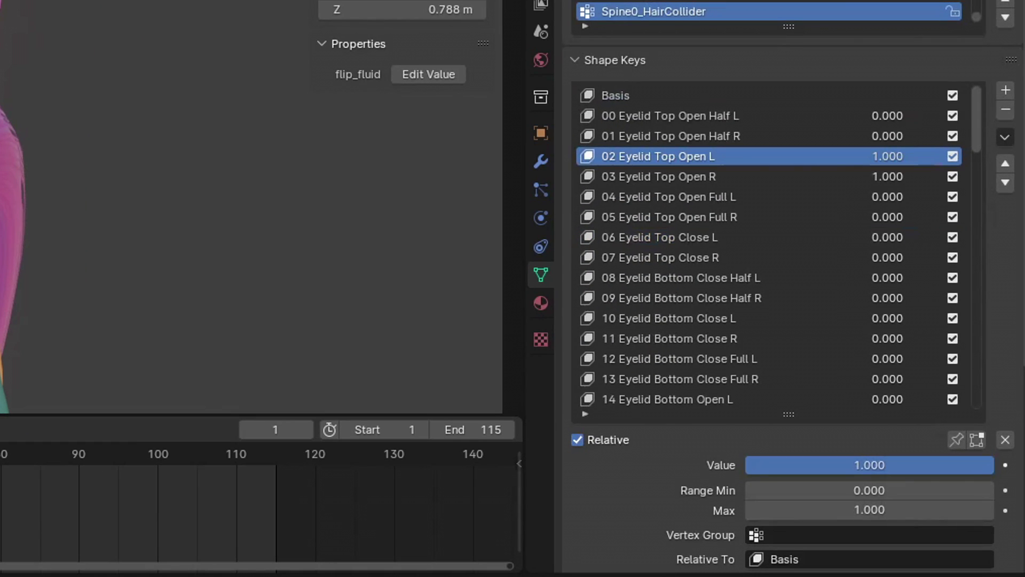
key(i)
click(775, 176)
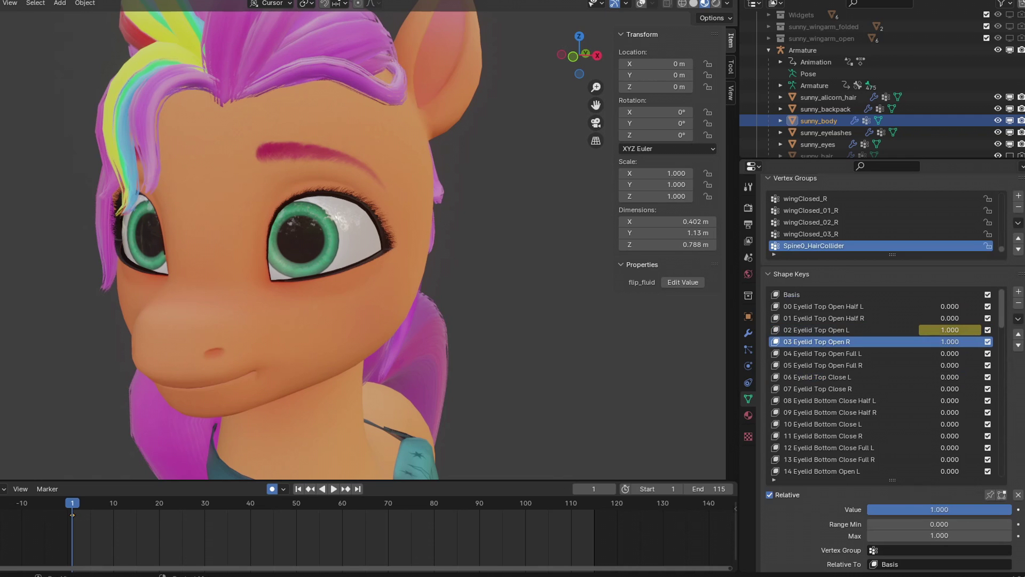
key(i)
Keyframe a blink on the Eyelid Top Open L and R shape keys at frames 18, 21 and 24.
click(855, 330)
click(854, 341)
click(855, 330)
mouse_move(1009, 509)
mouse_down()
mouse_move(877, 509)
mouse_move(1009, 509)
mouse_up()
scroll(342, 240, down, 3)
middle_drag(342, 240, 378, 239)
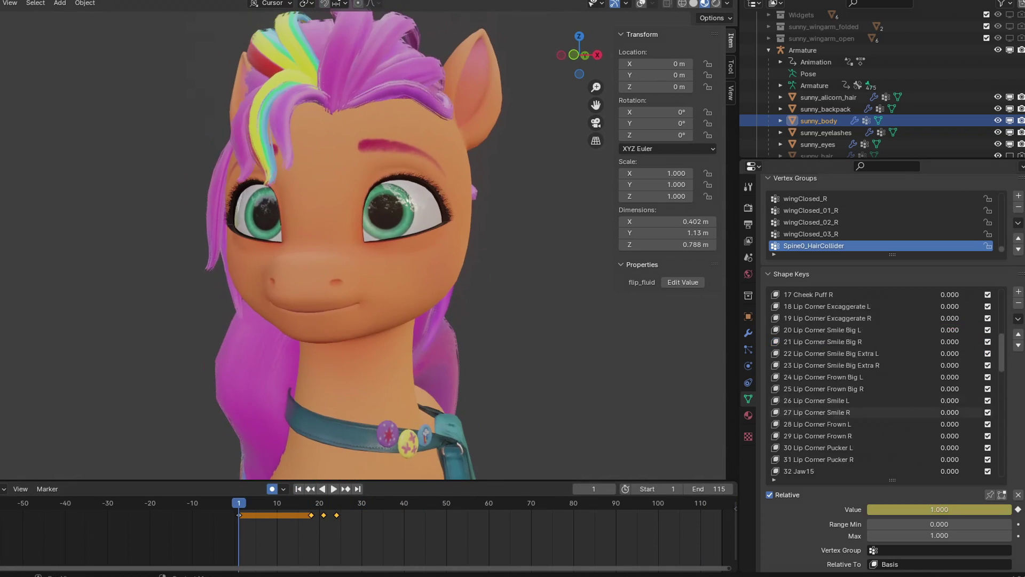
Keyframe the Brow Scrunch L and Brow Scrunch R shape keys at 0.464 on frame 1.
scroll(876, 406, down, 5)
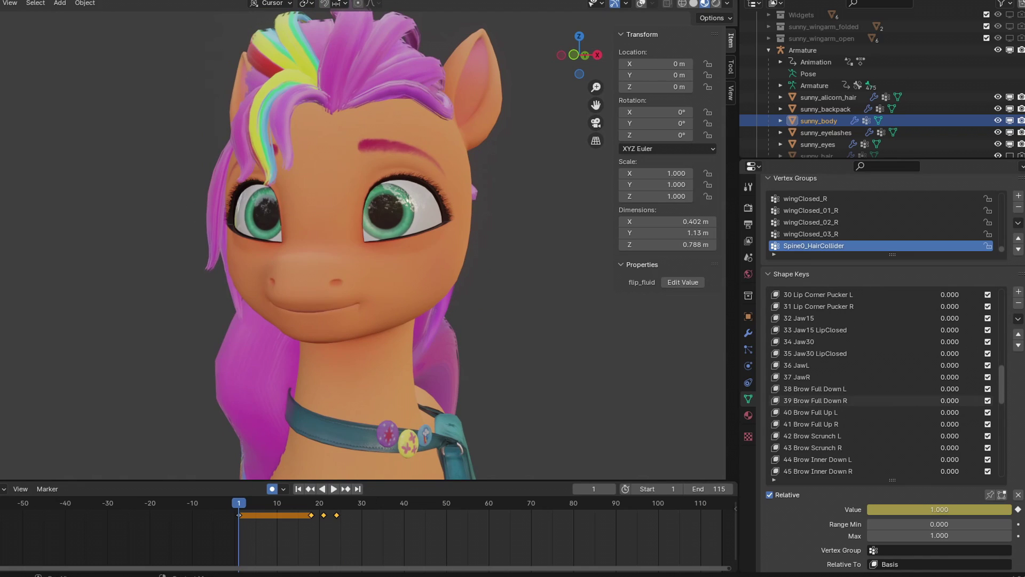
click(851, 436)
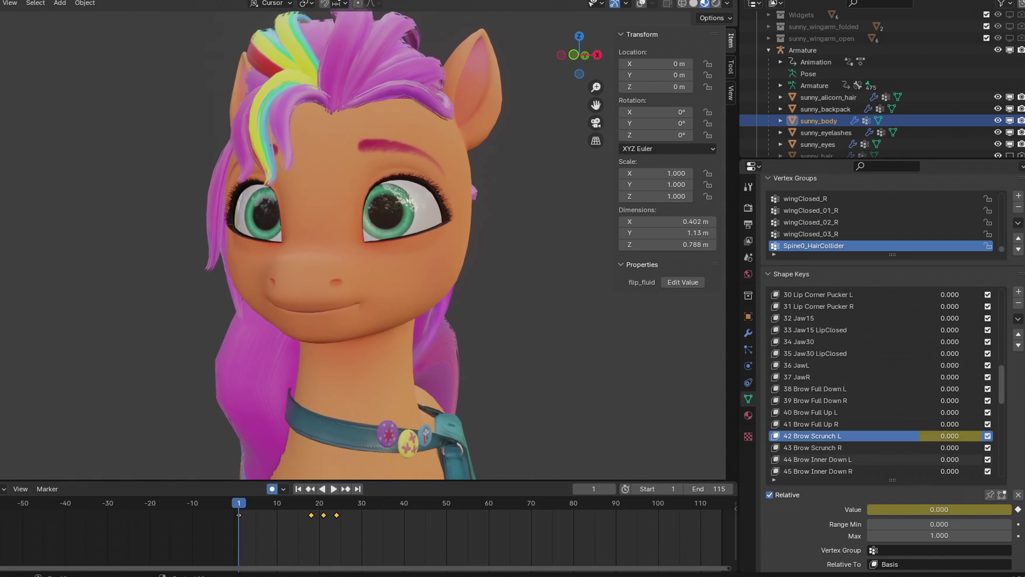
click(851, 447)
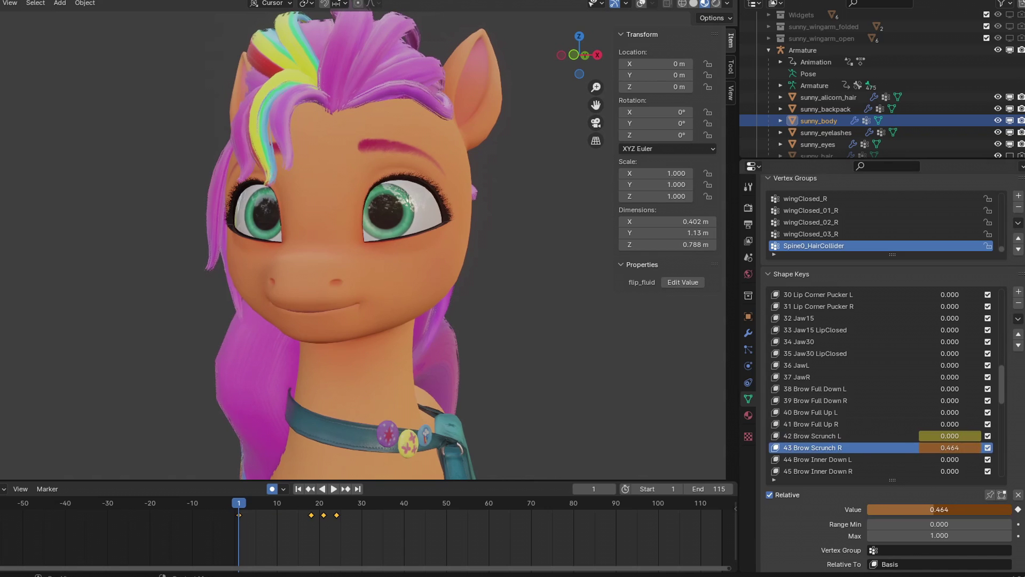
mouse_move(481, 267)
middle_down()
mouse_move(440, 267)
mouse_move(483, 270)
mouse_move(476, 273)
middle_up()
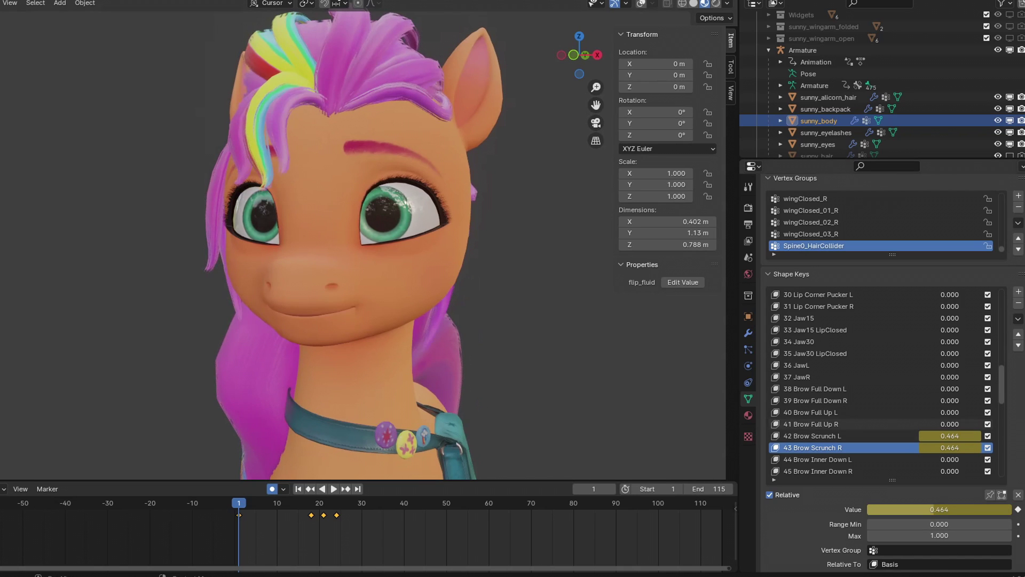
Keyframe Brow Full Up L and R at 0.000 on frame 1 and at 0.496 on frame 11.
click(843, 413)
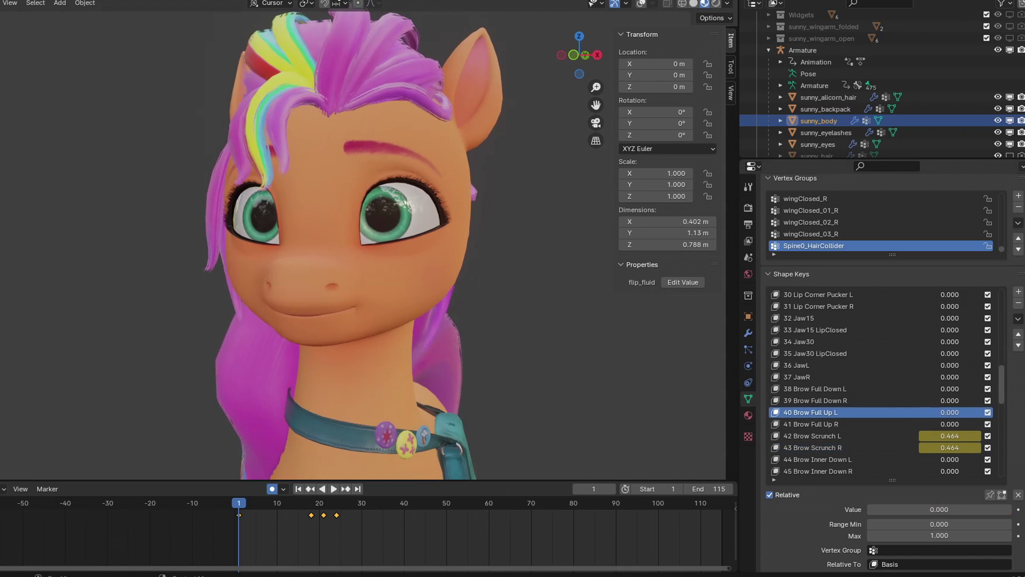
click(844, 424)
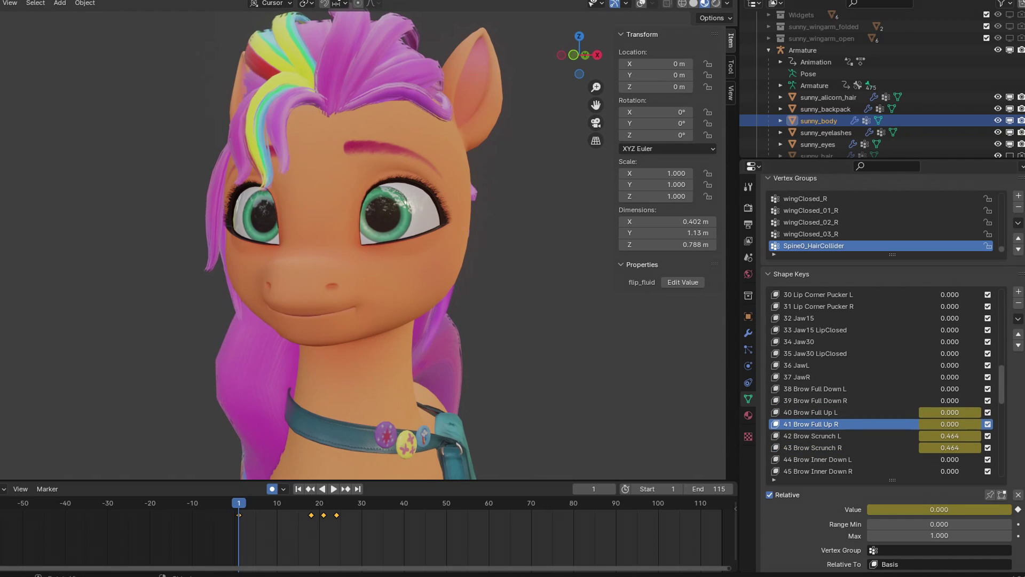
drag(239, 502, 281, 502)
middle_drag(374, 267, 357, 276)
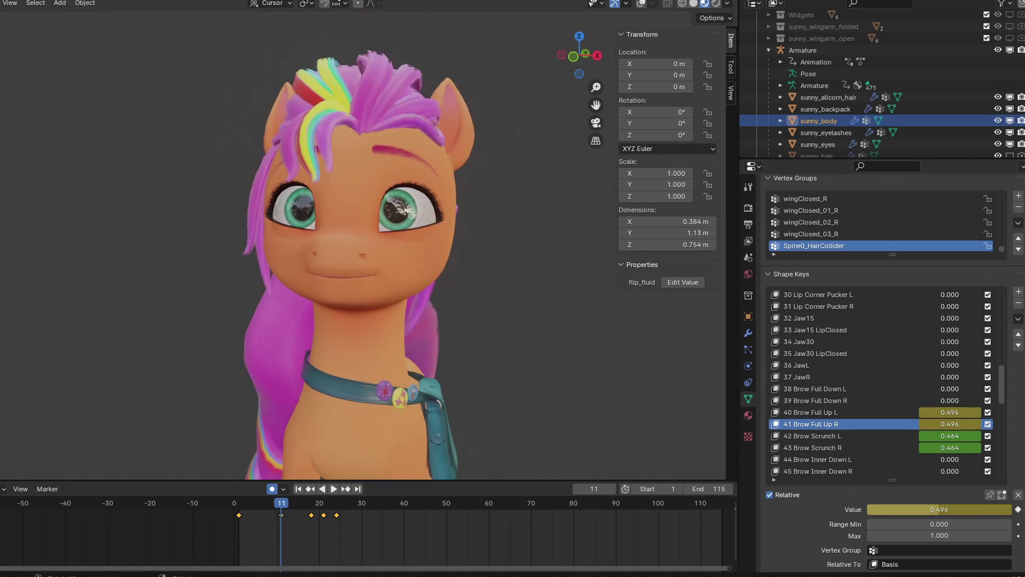
Lower Brow Scrunch L and R to 0.222 and Brow Full Up L and R to 0.138 around the blink, and play the animation.
drag(281, 503, 315, 503)
middle_drag(373, 267, 367, 264)
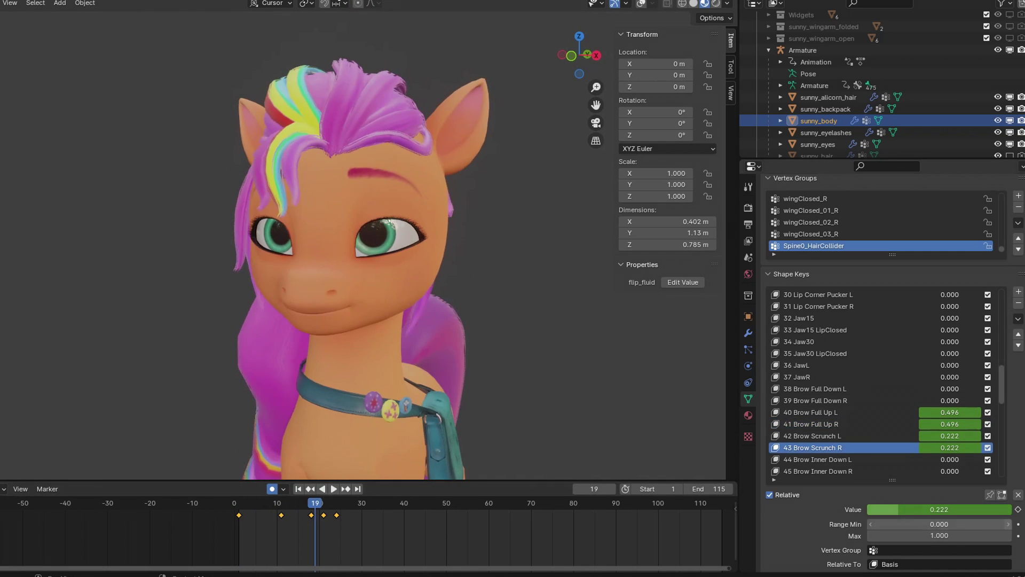
click(843, 412)
drag(940, 510, 921, 510)
key(space)
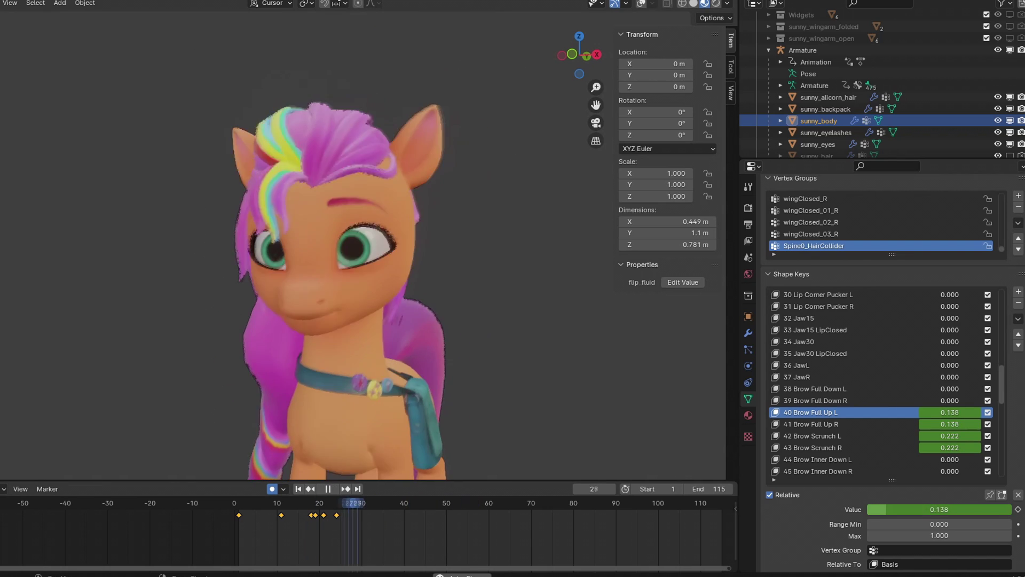
Reset Brow Full Up L and R to 0.000 in a keyframe at frame 61 and replay the animation.
key(space)
key(BackSpace)
click(833, 424)
key(BackSpace)
key(space)
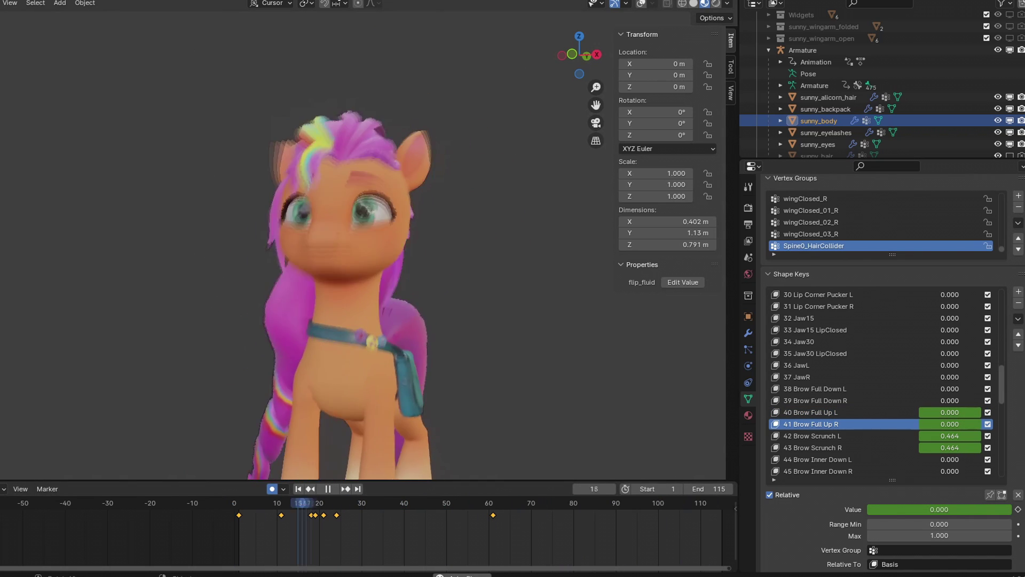
key(Escape)
key(space)
key(Escape)
Keyframe the Brow Mid Lower I R and Brow Mid Lower O L shape keys at 0.000 on frame 1.
scroll(881, 383, down, 14)
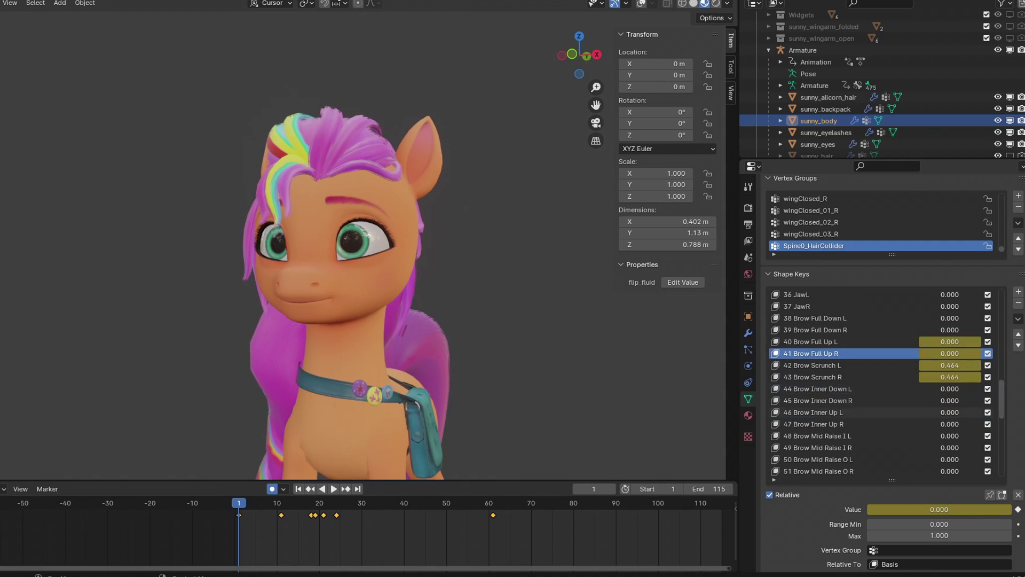
click(833, 400)
click(833, 412)
key(i)
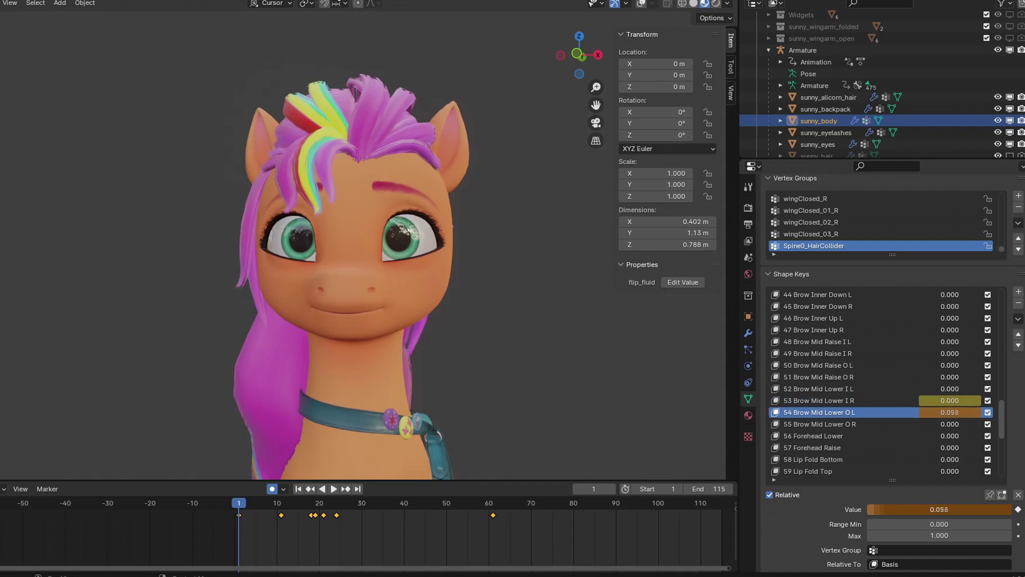
Keyframe the Brow Inner Down L and Brow Inner Down R shape keys on frame 1.
scroll(881, 382, up, 4)
click(833, 353)
click(833, 342)
key(i)
click(833, 353)
key(i)
click(834, 341)
click(834, 353)
Try raising the Brow Inner Down R shape key at frame 10, and undo the recent shape key changes.
drag(239, 503, 276, 503)
drag(929, 509, 946, 509)
drag(277, 503, 327, 502)
click(833, 447)
key(ctrl+z)
key(ctrl+z)
key(ctrl+z)
key(ctrl+z)
key(ctrl+z)
Keyframe Brow Inner Down L and R at 0.000 on frame 22 and at 0.145 on frame 35.
key(i)
click(833, 341)
key(i)
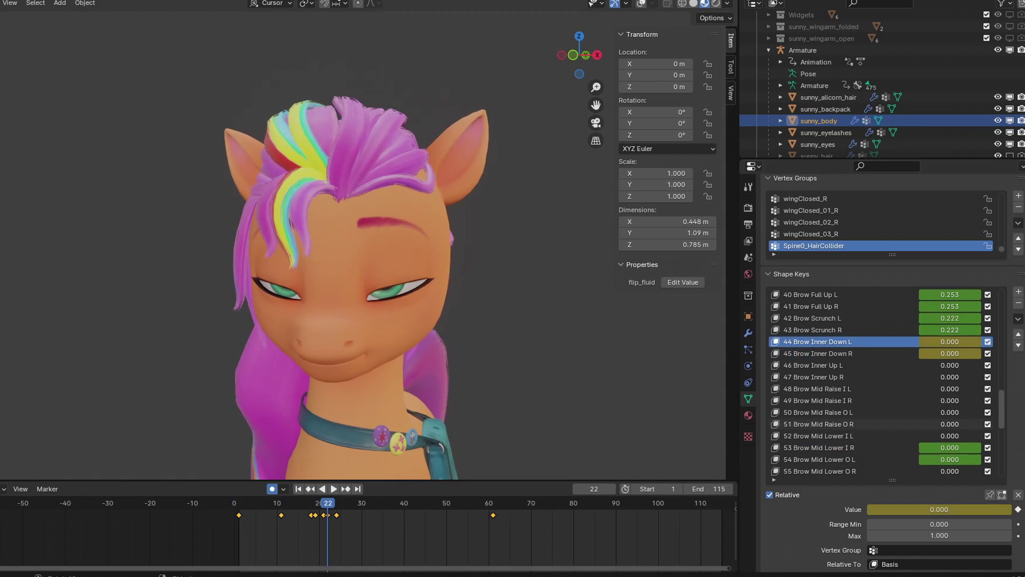
key(Right)
key(Right)
key(Right)
key(Right)
key(Right)
key(Right)
key(Right)
key(Right)
key(Right)
key(Right)
key(Right)
key(Right)
key(Right)
key(ctrl+v)
middle_drag(374, 256, 379, 256)
Adjust Brow Mid Lower I R at frame 35, and keyframe Brow Mid Lower I R and O L at 0.258 on frame 75.
drag(950, 448, 960, 447)
drag(383, 503, 552, 502)
text(0.258)
scroll(374, 300, down, 2)
middle_drag(374, 300, 369, 300)
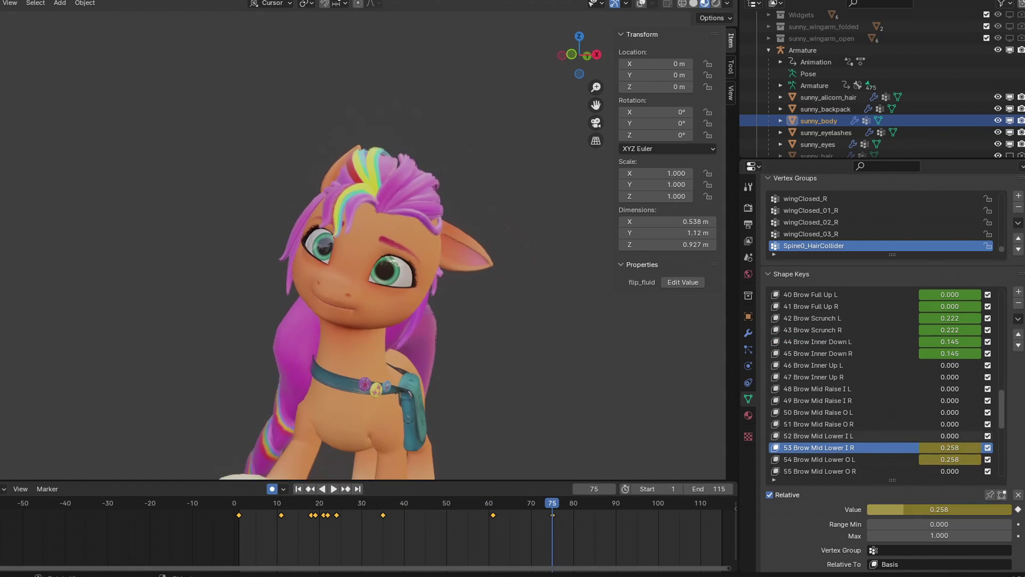
Play the facial animation from the start to review the brow and eyelid movement.
key(shift+Left)
key(space)
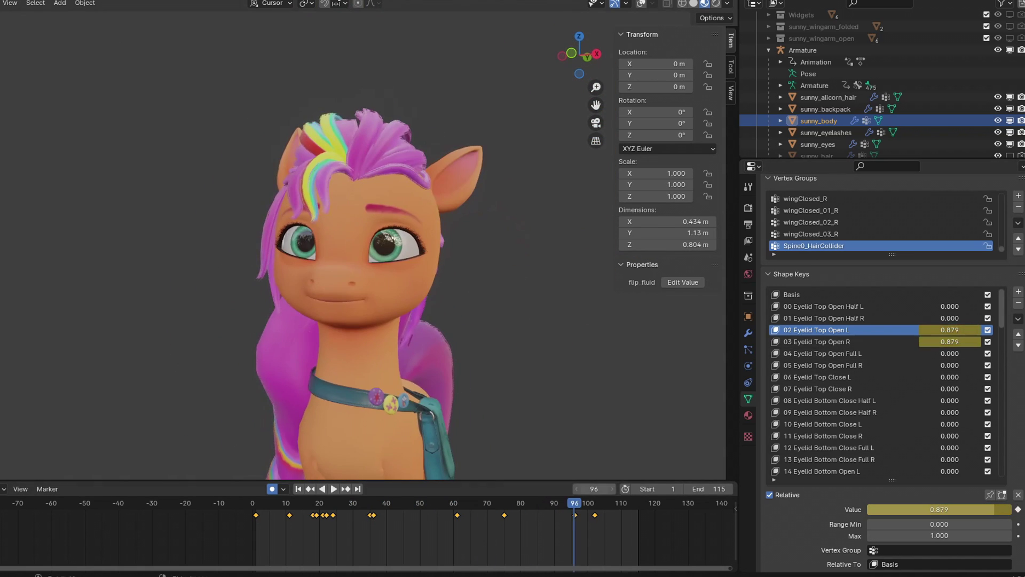
key(space)
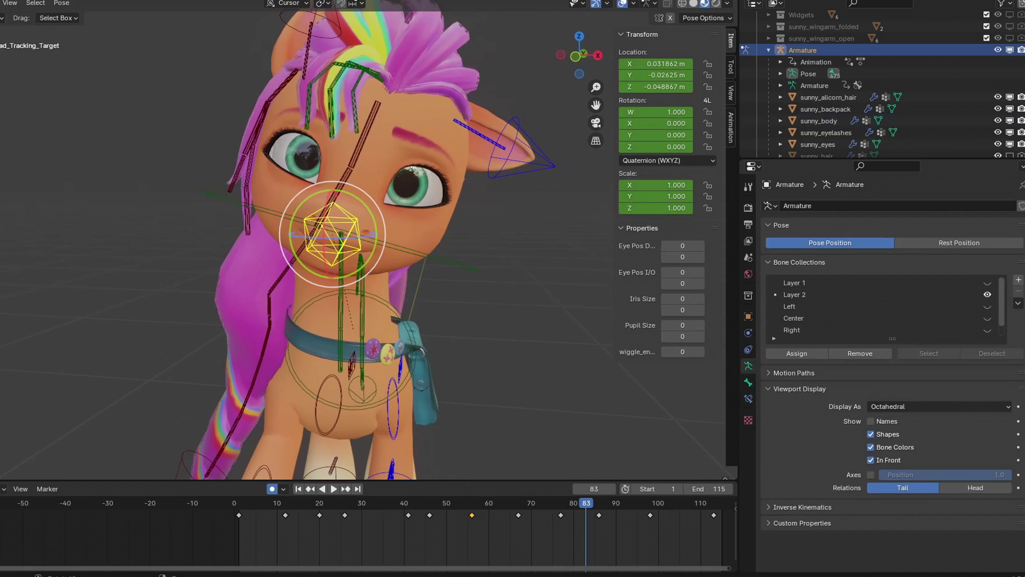
Set the Eye Pos D value to -24 and keyframe it at frame 1.
key(shift+Left)
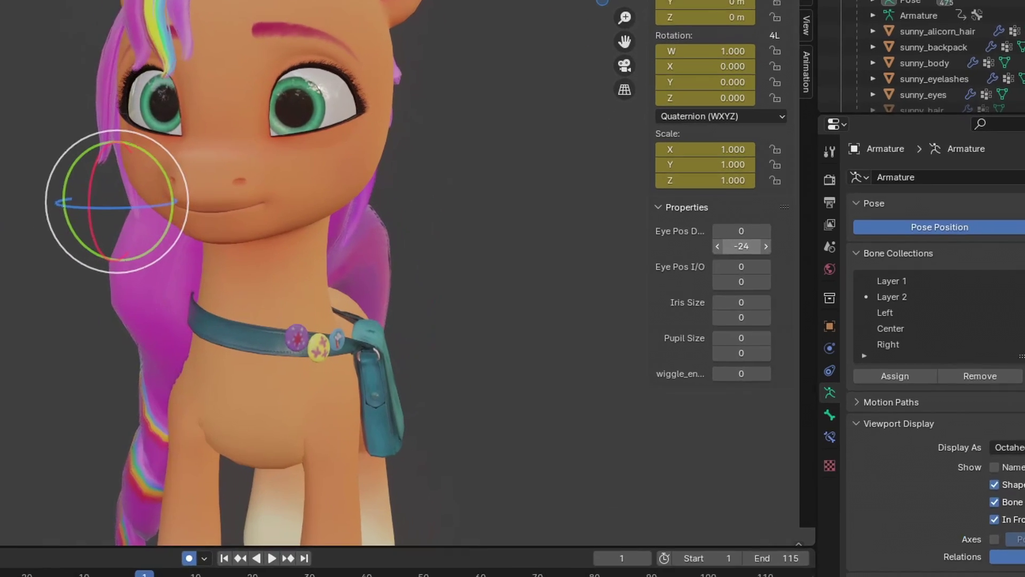
right_click(682, 257)
click(689, 258)
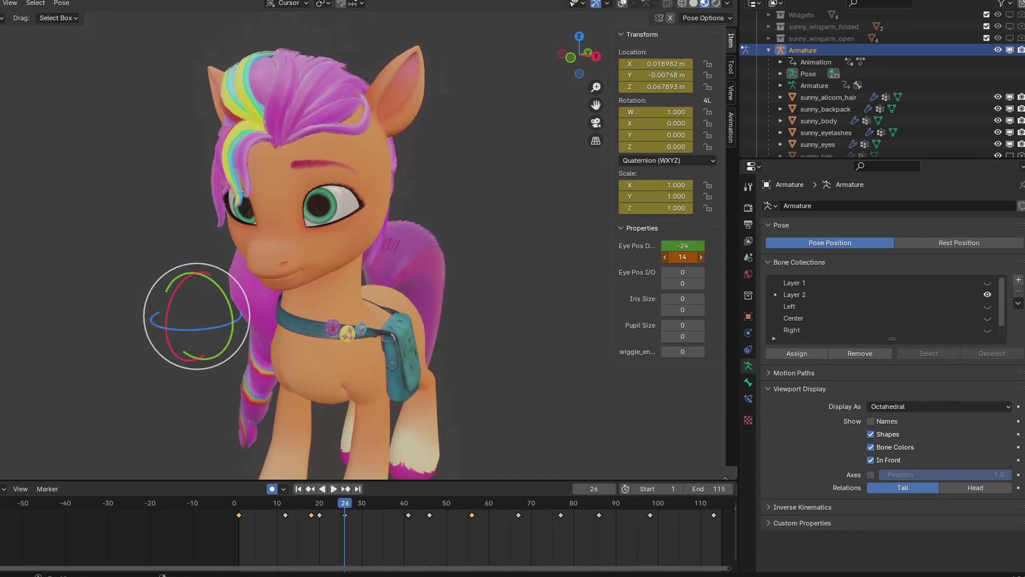
Keyframe the Eye Pos D values further along the timeline, bringing both to -2, and play the animation to review the eyes.
middle_drag(480, 246, 505, 240)
key(space)
key(space)
key(ctrl+v)
key(space)
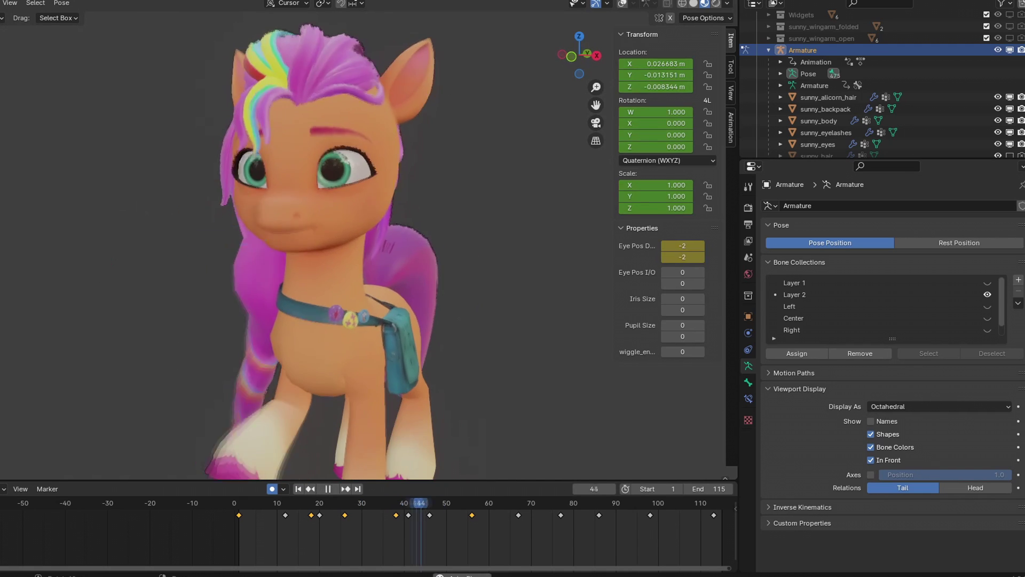
scroll(364, 251, down, 2)
middle_drag(368, 251, 357, 251)
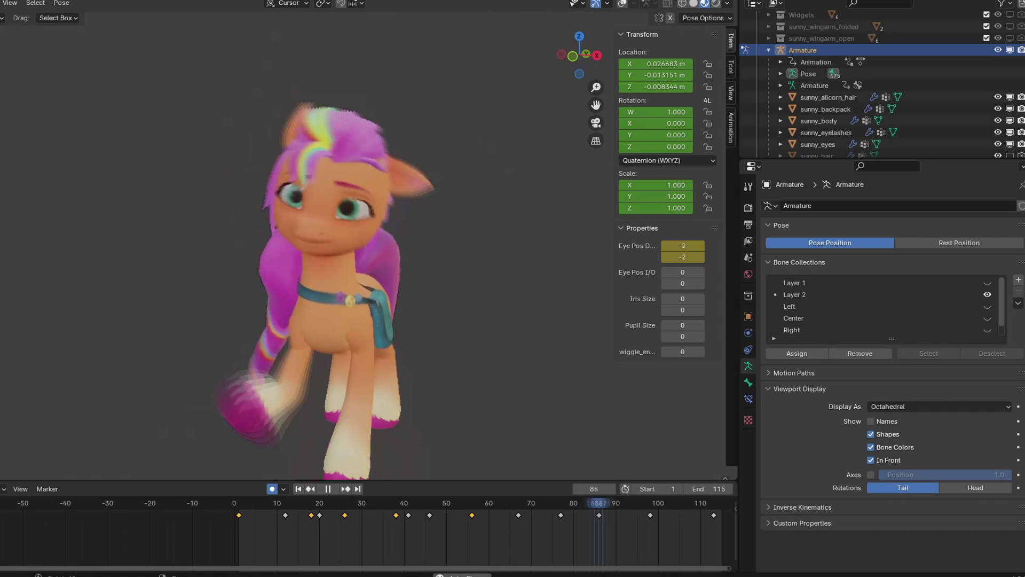
key(Escape)
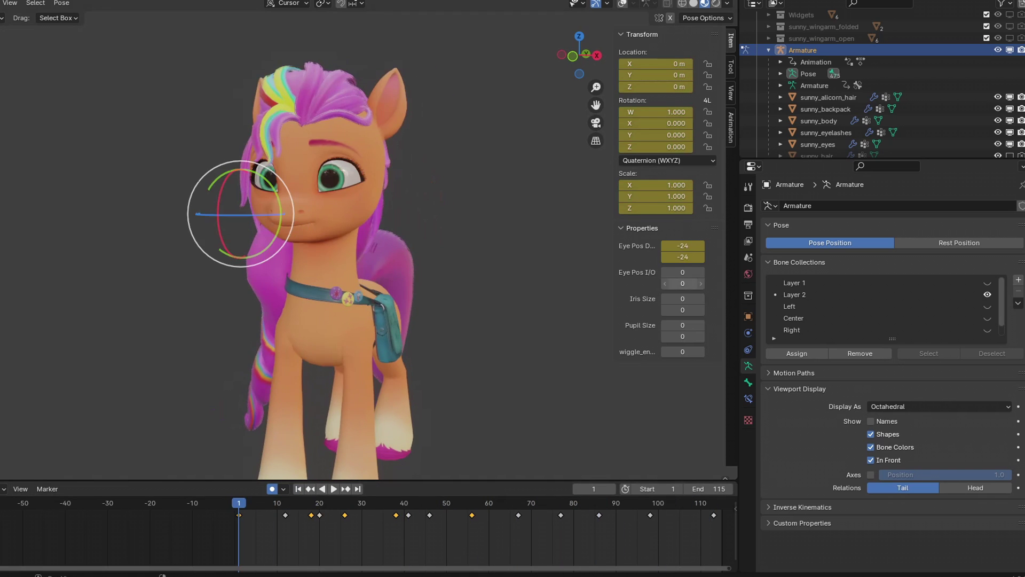
Keyframe the Eye Pos I/O values at frame 1, trying -20 and 100, and undo the last change.
right_click(682, 283)
click(683, 282)
key(space)
key(Escape)
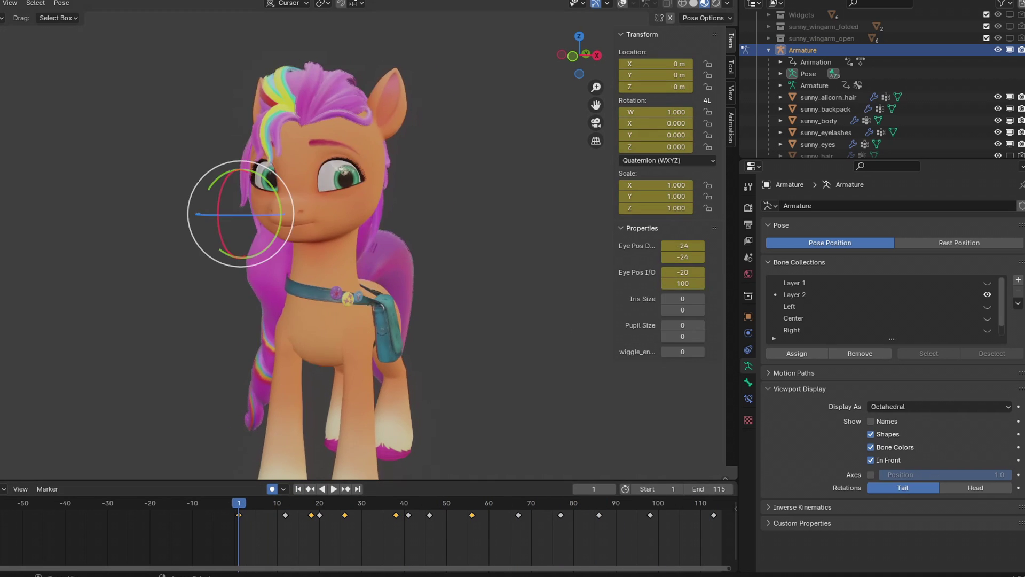
key(ctrl+z)
Adjust and keyframe the first Eye Pos I/O value in the head-tilt section around frame 65.
middle_drag(368, 251, 390, 251)
drag(239, 503, 471, 502)
right_click(675, 272)
click(675, 271)
click(682, 271)
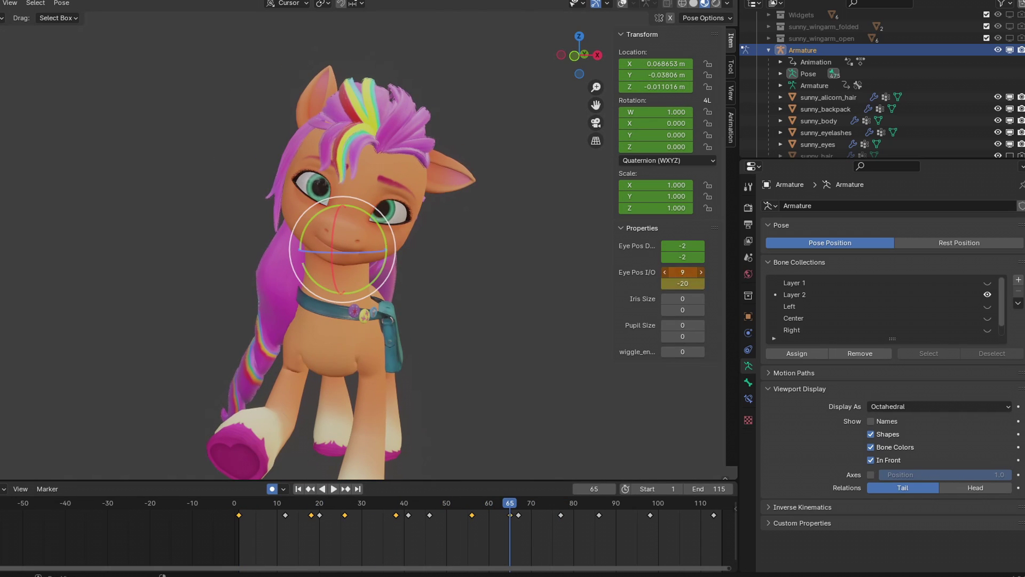
key(shift+ctrl+space)
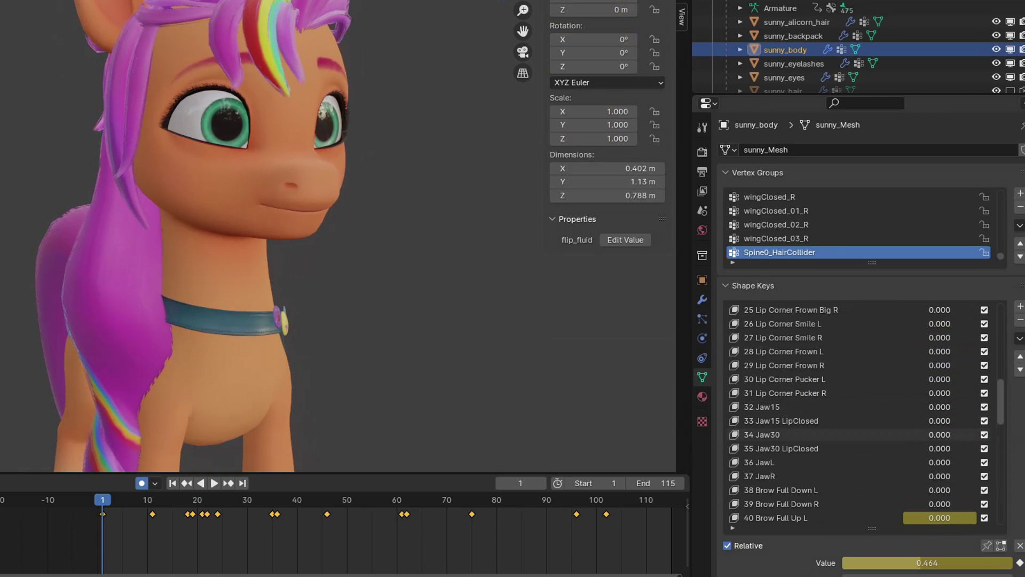
Keyframe the Jaw30 shape key at 0.000 on frame 1, and keyframe a changed jaw opening in the middle of the speech.
click(823, 435)
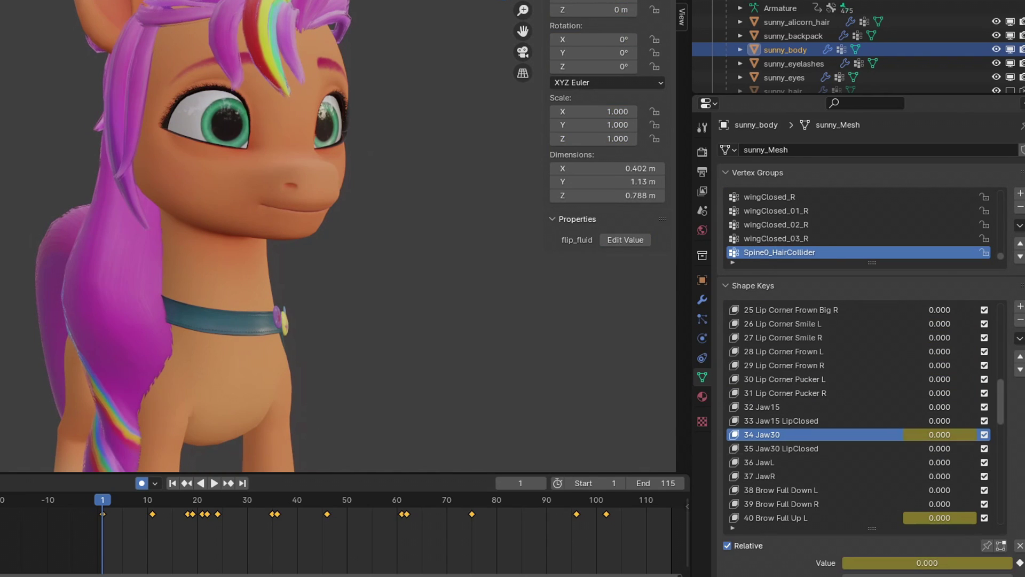
key(space)
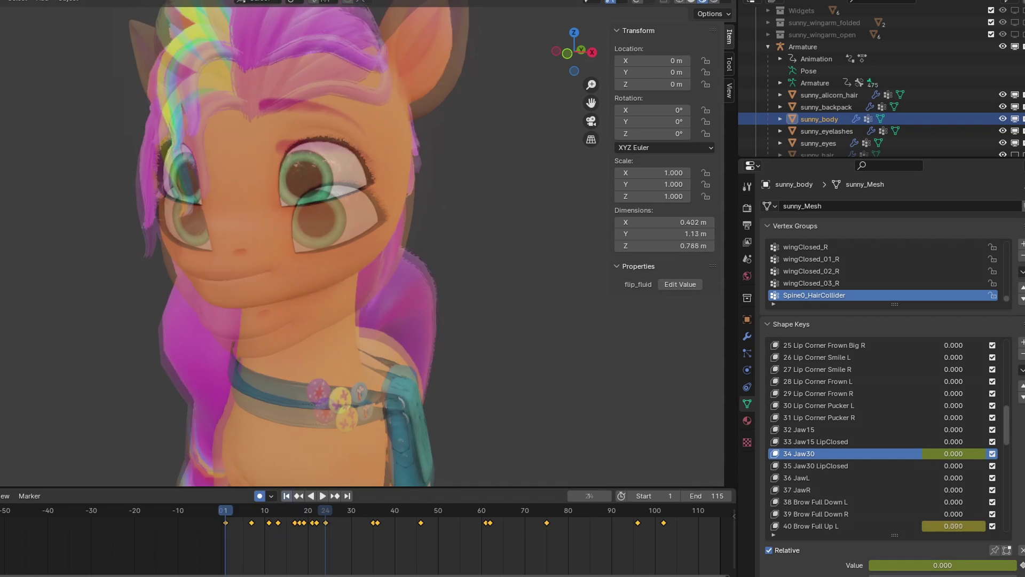
drag(226, 510, 420, 510)
middle_drag(299, 241, 363, 240)
scroll(299, 240, up, 2)
key(Right)
key(Right)
key(Right)
mouse_move(954, 453)
mouse_down()
mouse_move(983, 453)
mouse_move(943, 453)
mouse_up()
Keyframe further Jaw30 changes on successive frames to match the mouth to the speech.
key(Right)
key(Right)
key(Right)
middle_drag(363, 241, 289, 235)
key(Right)
key(Right)
key(Right)
key(Right)
key(Right)
key(Right)
key(Right)
drag(954, 454, 946, 454)
key(Right)
key(Right)
key(Right)
drag(953, 454, 946, 454)
Open the jaw wider with Jaw30 at frame 65 and keyframe it.
middle_drag(321, 240, 341, 238)
key(Right)
key(Right)
key(Right)
key(Right)
key(Right)
key(Right)
key(Right)
key(Right)
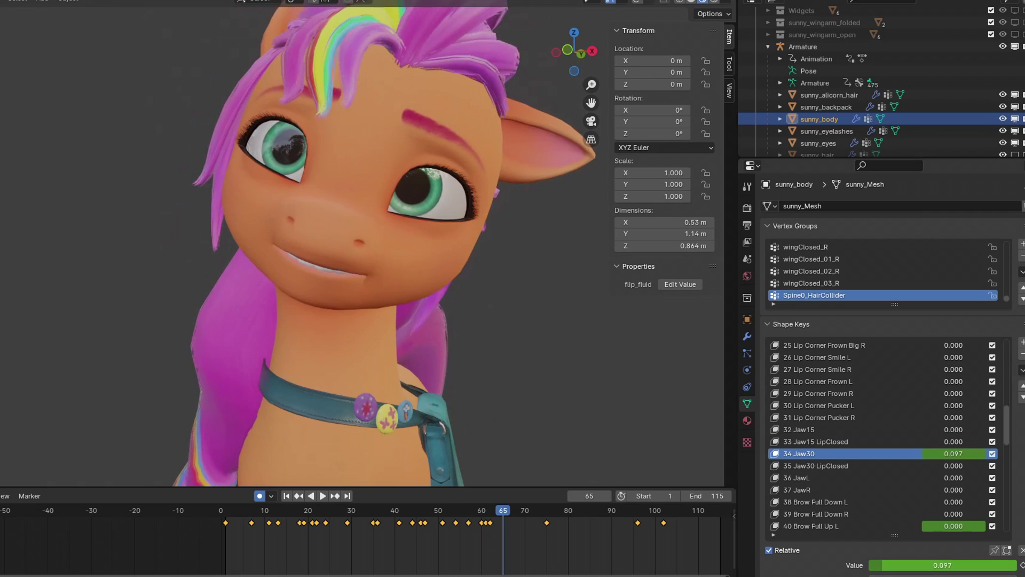
drag(930, 565, 948, 565)
Keyframe the remaining Jaw30 movement, ending at 0.000 on frame 87, and play the animation to review the lip sync.
key(Right)
key(Right)
key(Right)
key(Right)
key(space)
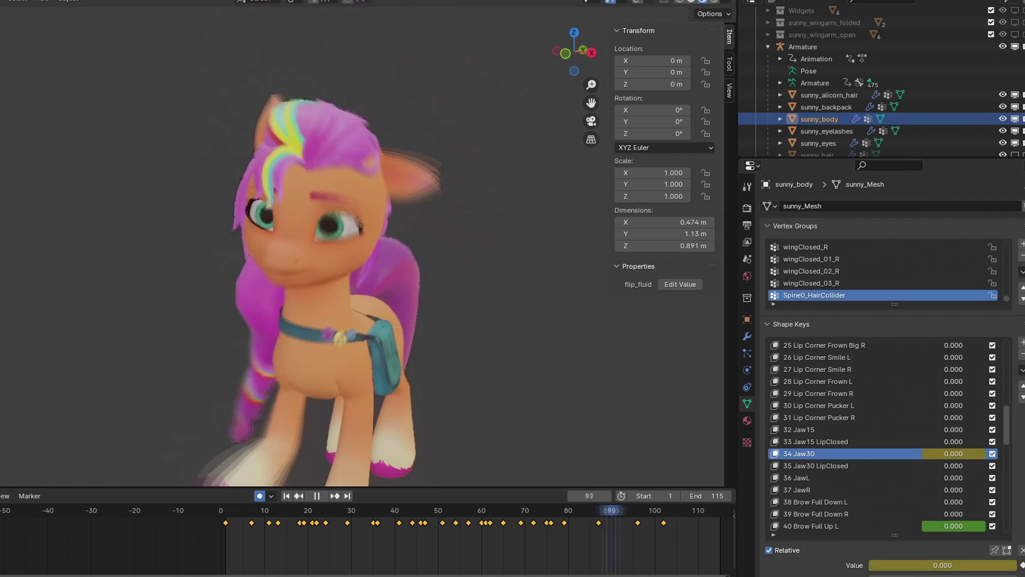
key(space)
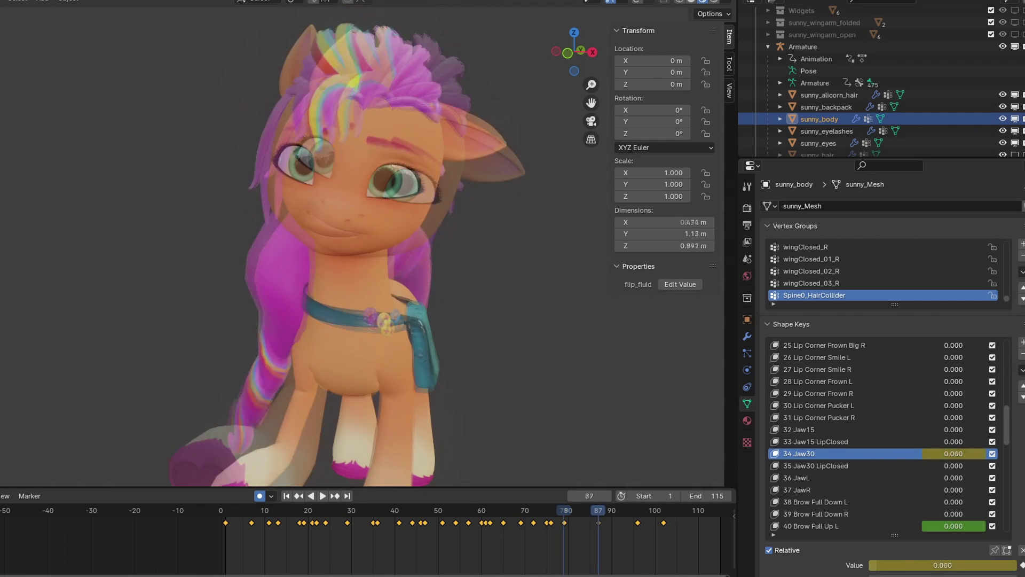
Delete the Jaw30 keyframes at frames 87 and 79.
key(alt+i)
scroll(368, 534, up, 1)
key(Down)
key(alt+i)
Adjust the Jaw30 value and rekey the end of the jaw movement up to frame 82.
key(Left)
key(Left)
key(Left)
key(Left)
key(Left)
key(Left)
scroll(682, 534, up, 7)
drag(943, 565, 951, 565)
key(Right)
key(Right)
key(Right)
key(Right)
key(Right)
key(Right)
key(Right)
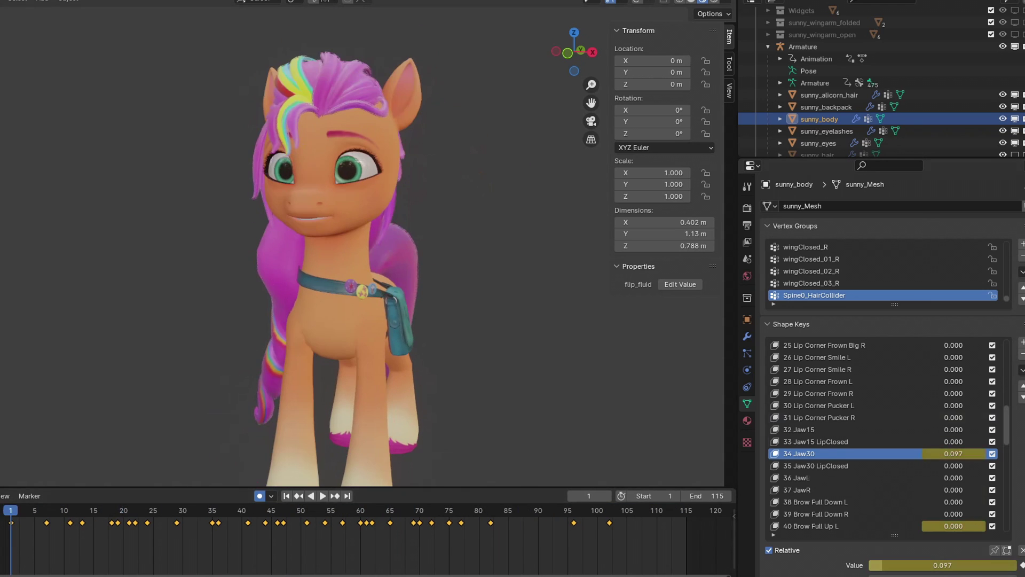
Keyframe Lip Corner Pucker L and Lip Corner Pucker R at 0.000 on frame 1.
scroll(882, 436, down, 15)
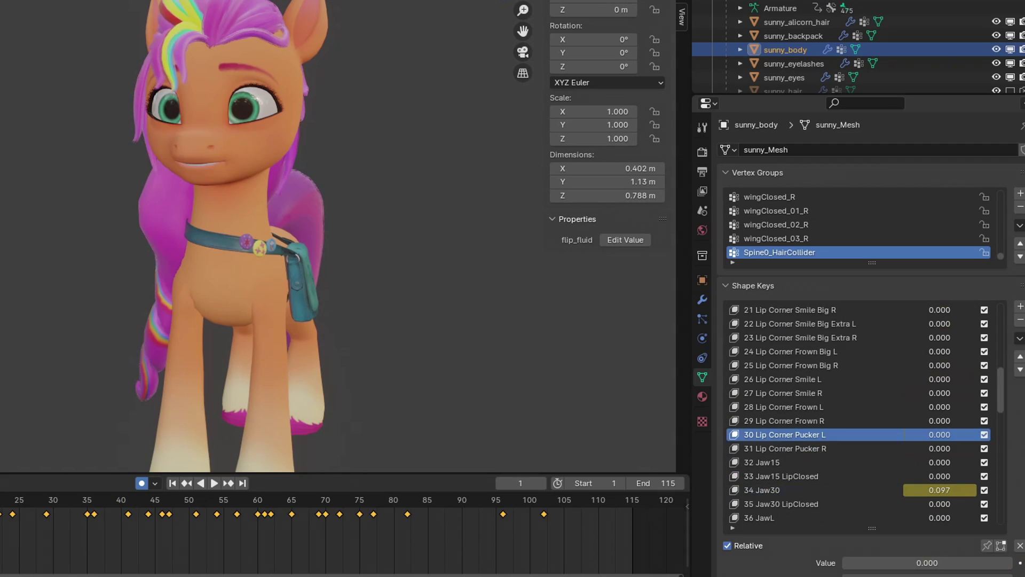
key(i)
click(819, 417)
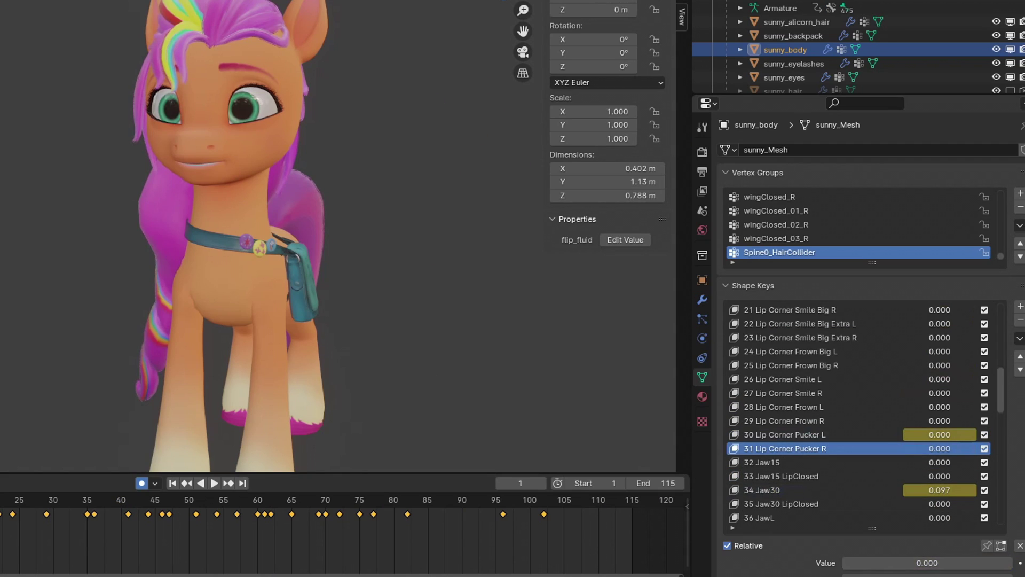
scroll(213, 214, up, 3)
shift+middle_drag(240, 225, 238, 254)
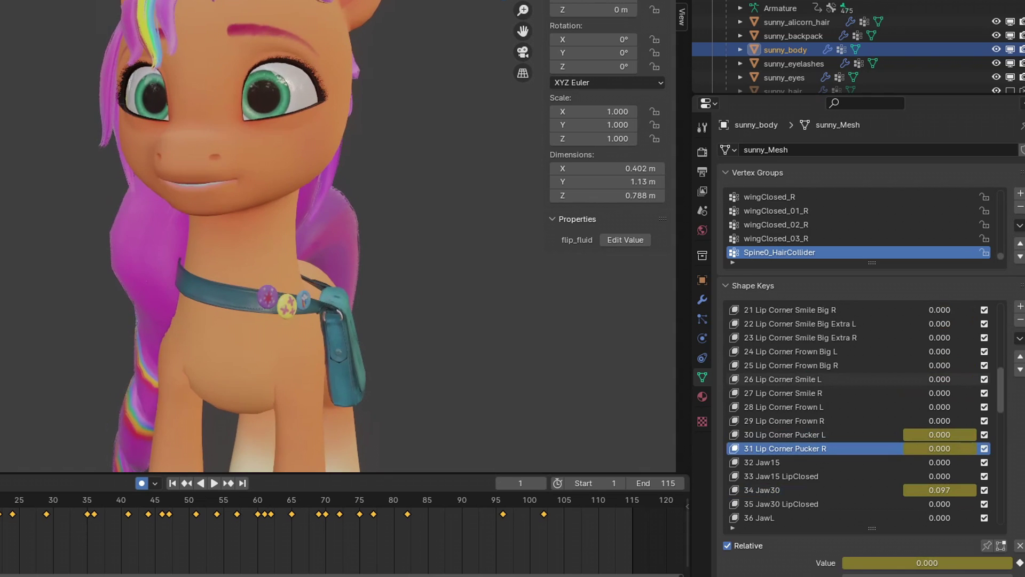
key(space)
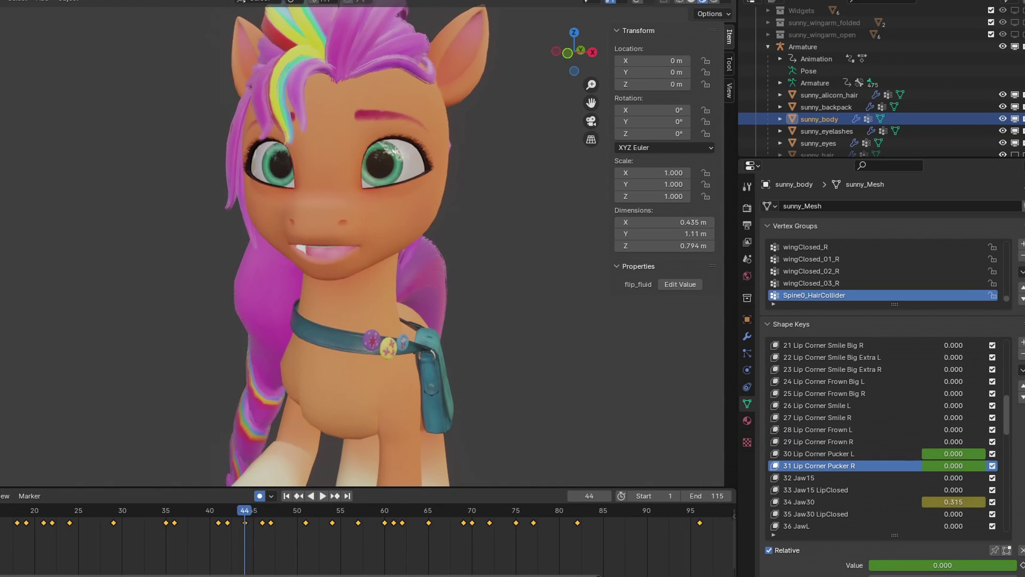
Keyframe Lip Corner Pucker R at 0.629 on frame 52.
key(space)
key(Left)
drag(253, 510, 315, 510)
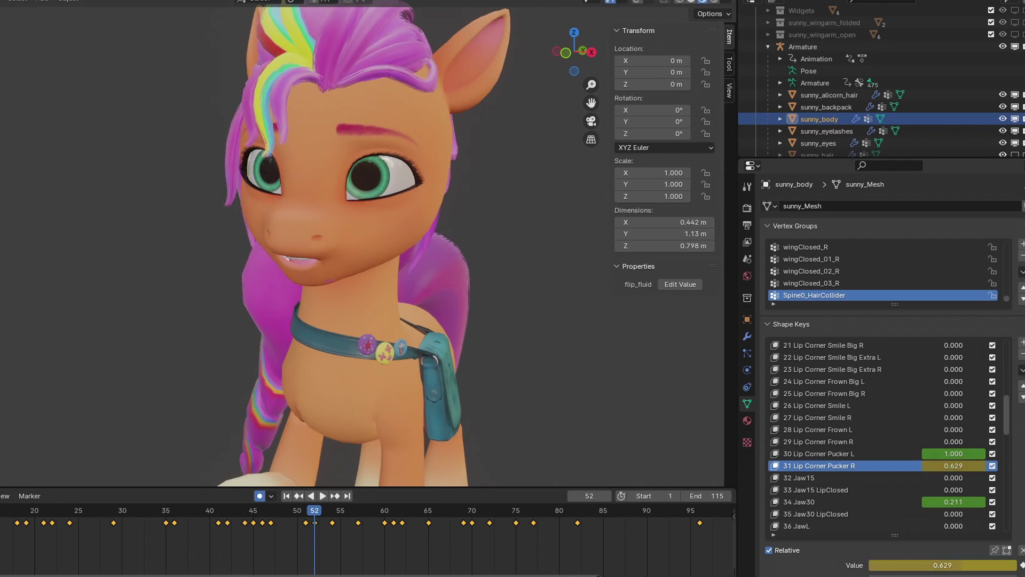
Reset the Lip Corner Pucker value at frame 57, and keyframe Lip Corner Pucker at frame 59.
key(Right)
key(Right)
key(Right)
key(Right)
key(Right)
key(BackSpace)
mouse_move(357, 510)
mouse_down()
mouse_move(261, 510)
mouse_move(376, 510)
mouse_up()
key(i)
click(954, 454)
Keyframe Lip Corner Pucker L and R at 0.440 on frame 64.
key(Right)
key(Right)
key(Right)
key(Right)
key(Right)
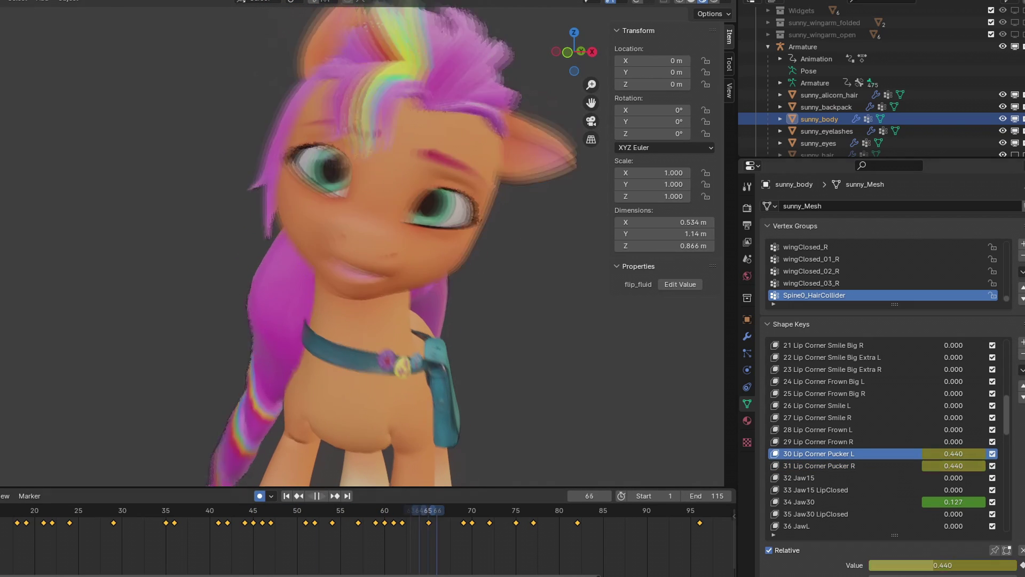
Keyframe Lip Corner Pucker L and R at 0.036 on frame 72, and play the animation to review the lip sync.
key(Right)
key(Right)
key(Right)
key(Right)
key(Right)
key(Right)
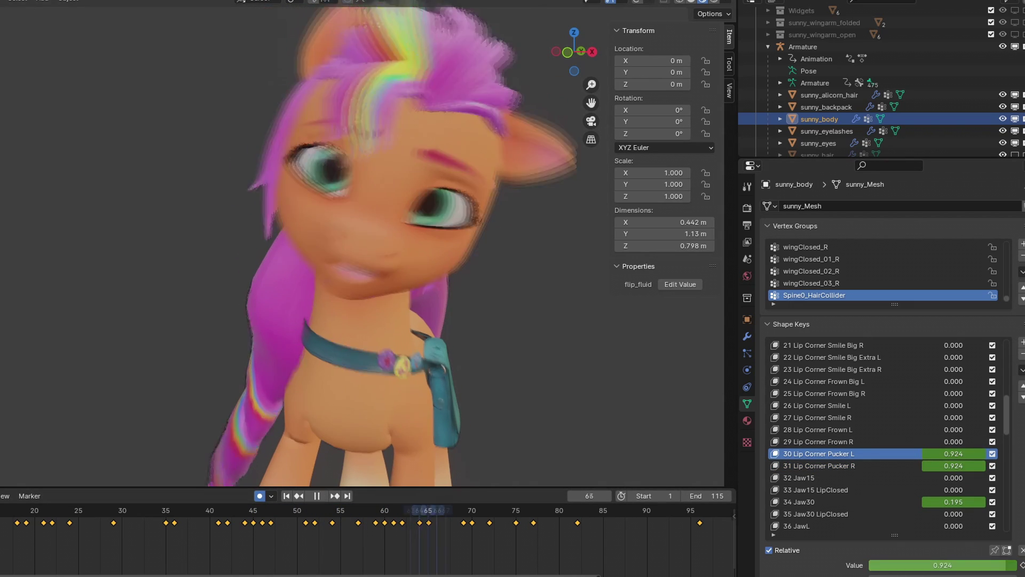
click(819, 466)
key(Right)
key(Right)
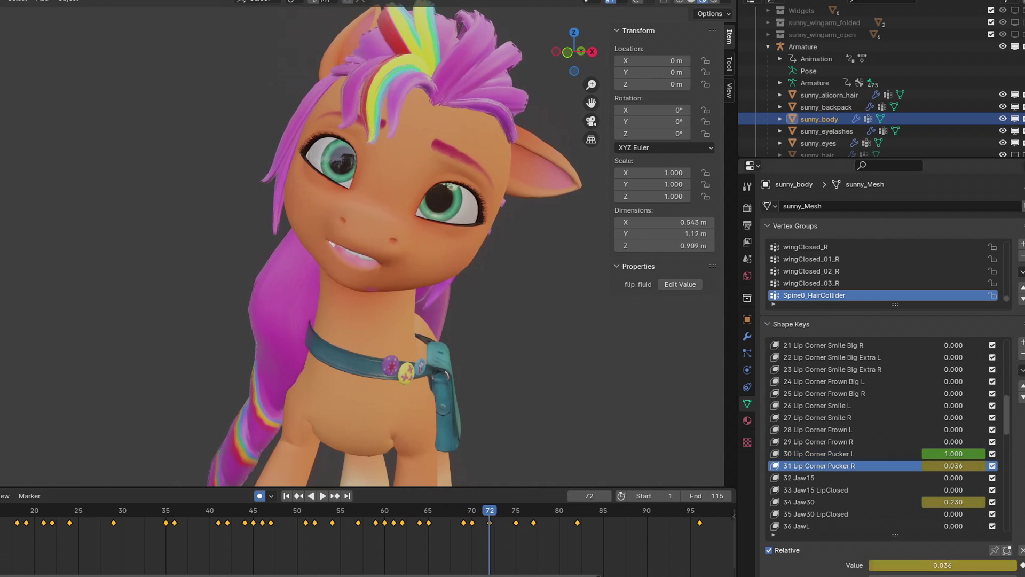
key(space)
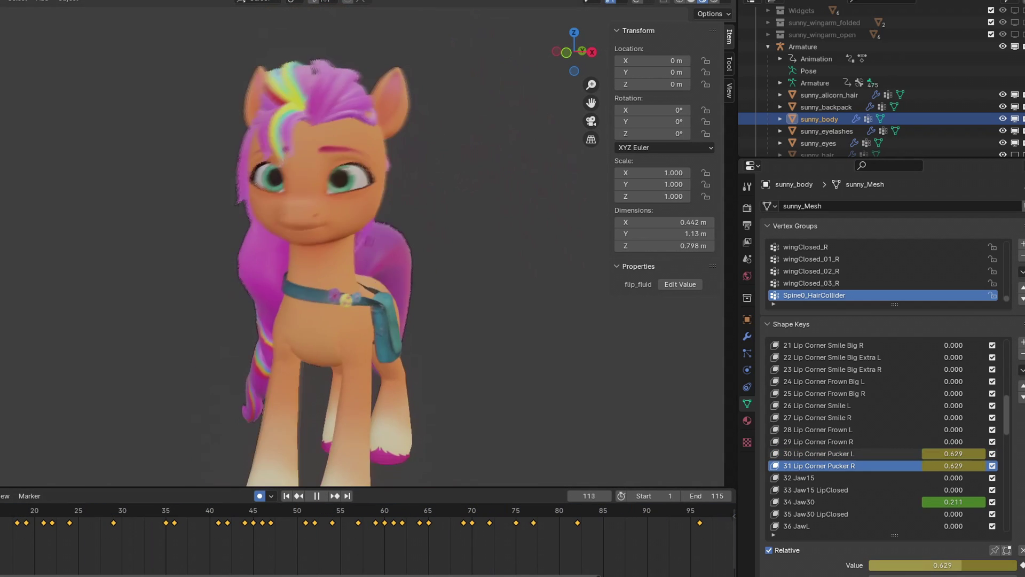
key(space)
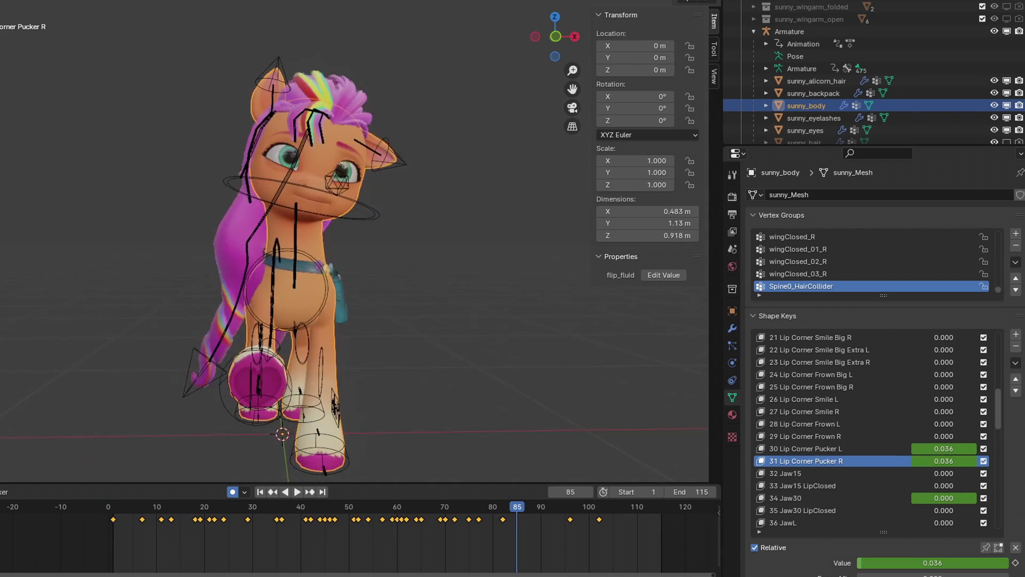
Hide the viewport overlays and brighten the world background colour to near white.
middle_drag(438, 269, 486, 271)
key(shift+alt+z)
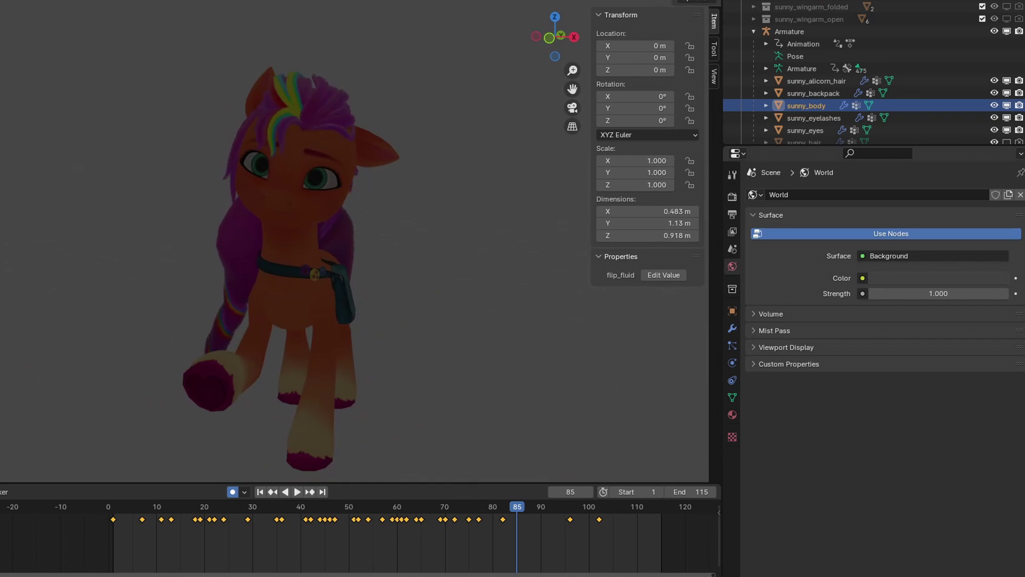
click(938, 278)
drag(998, 165, 998, 112)
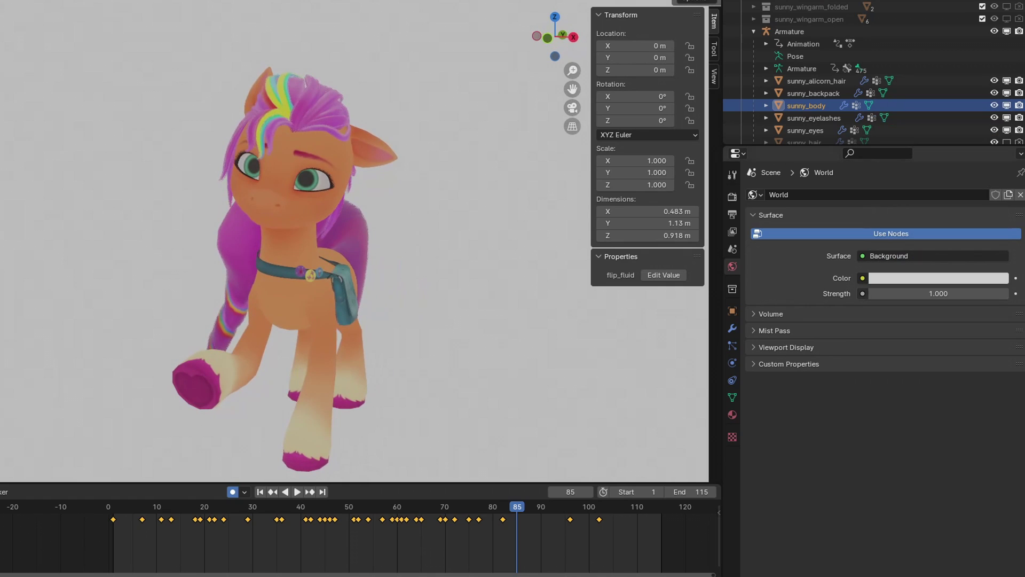
Use an Environment Texture as the world background colour and start opening an image for it.
click(862, 277)
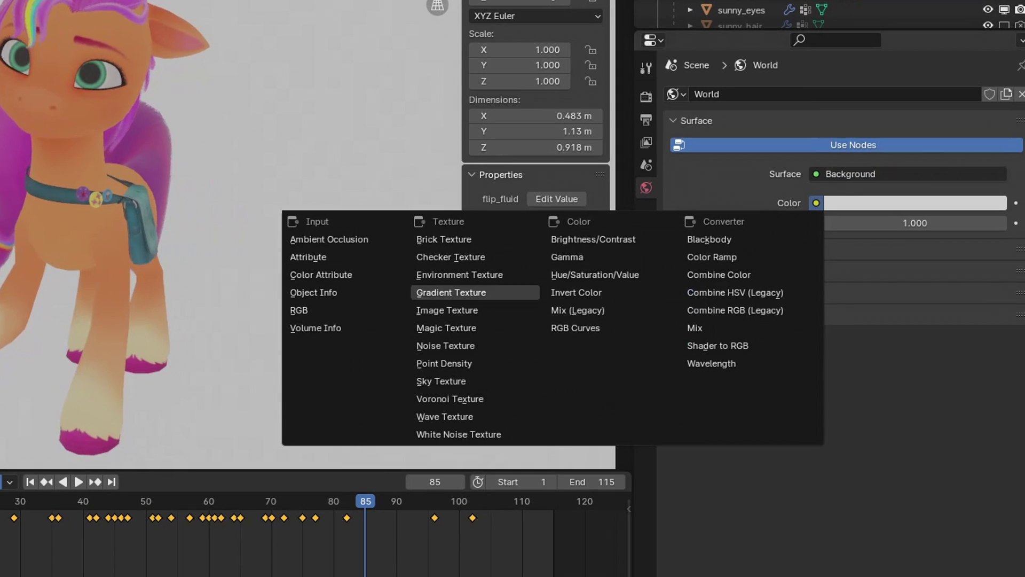
click(460, 274)
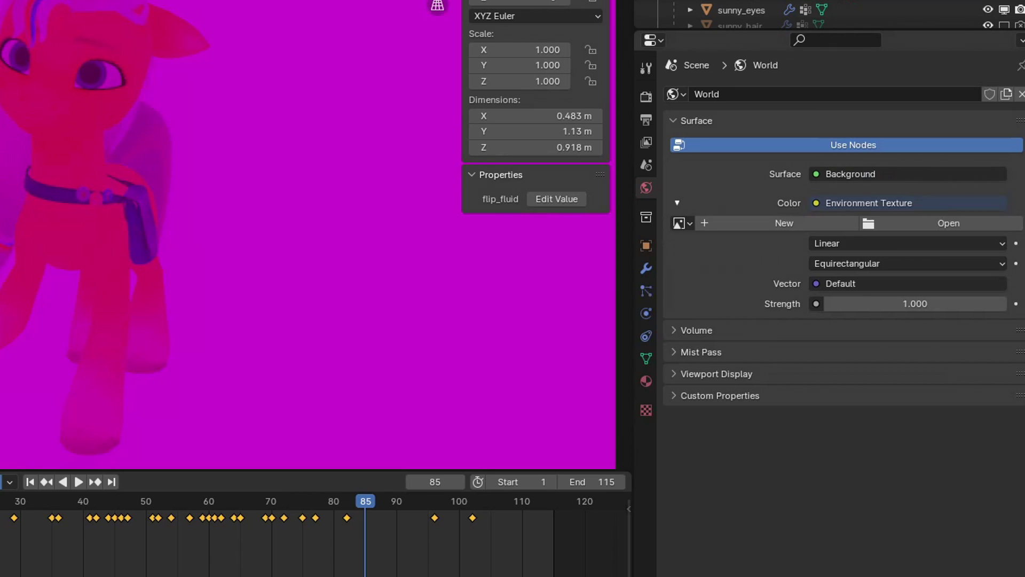
click(945, 223)
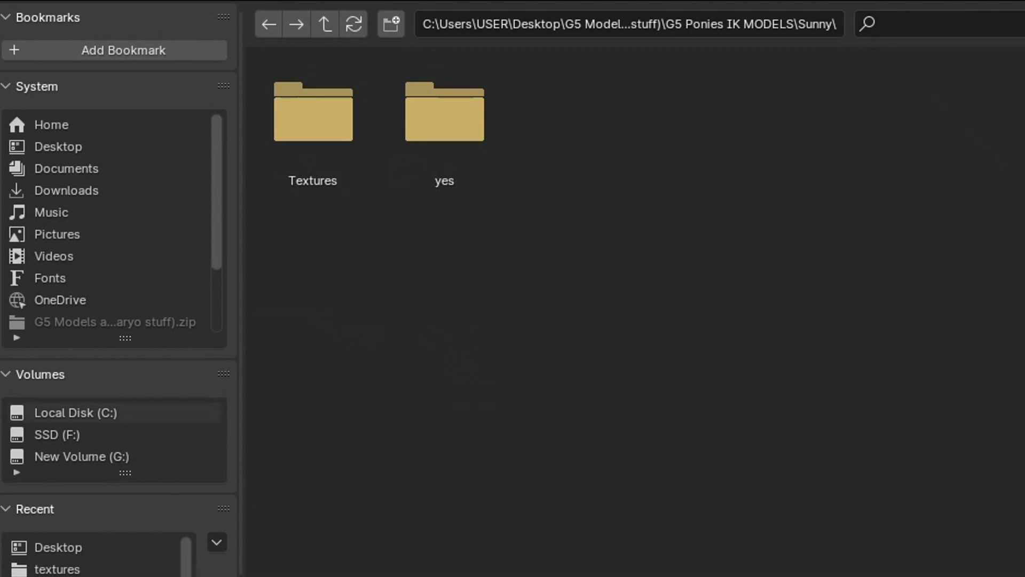
Load forest.exr from Blender 4.0's datafiles studiolights world folder as the environment texture and open the render settings.
click(75, 413)
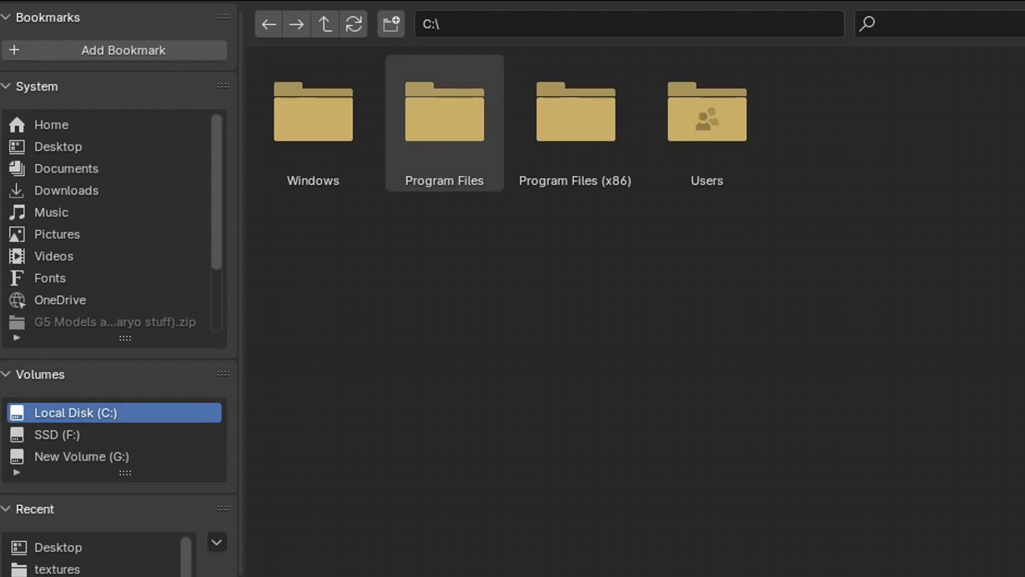
double_click(444, 115)
double_click(313, 257)
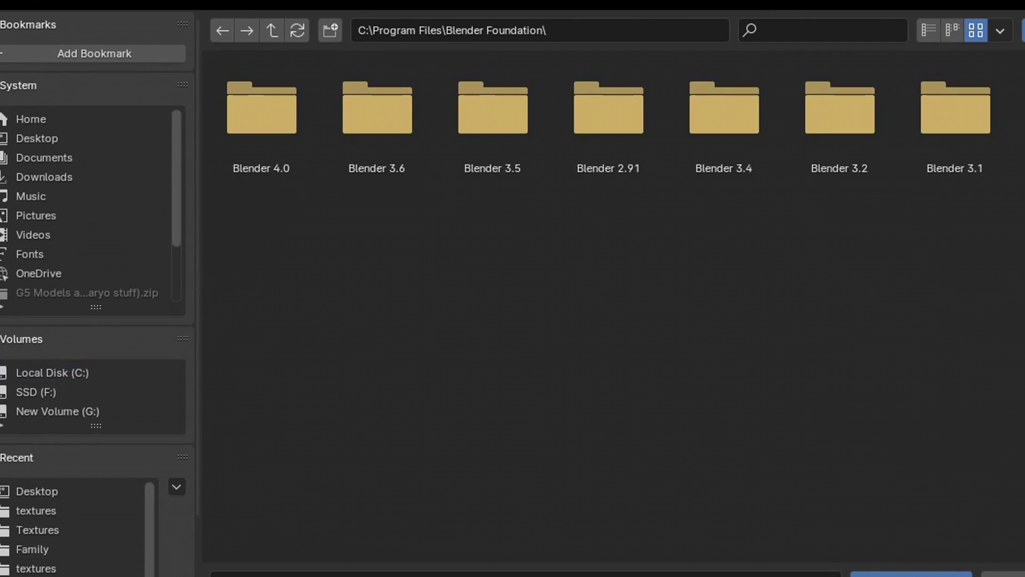
double_click(262, 115)
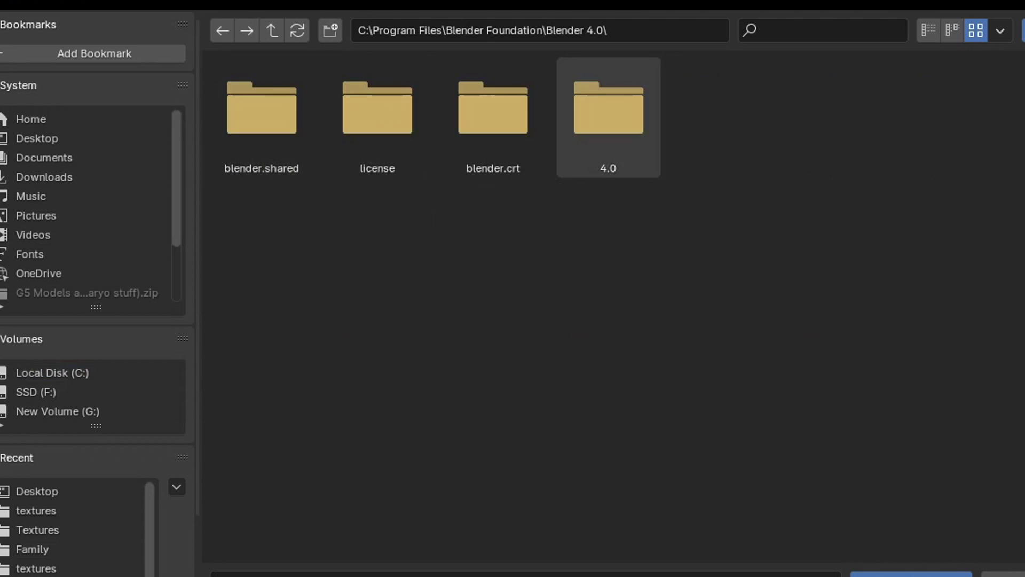
double_click(609, 112)
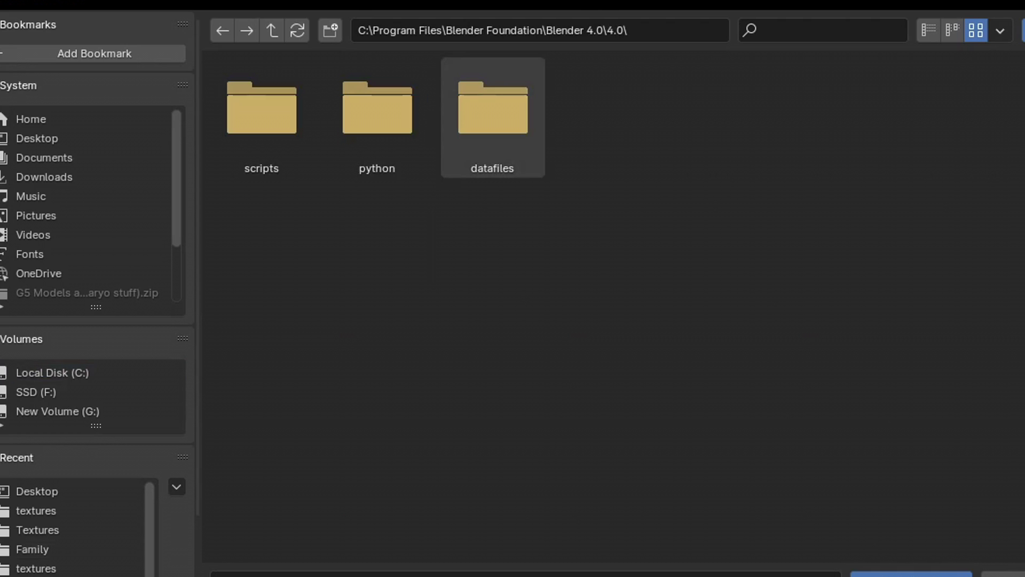
double_click(493, 112)
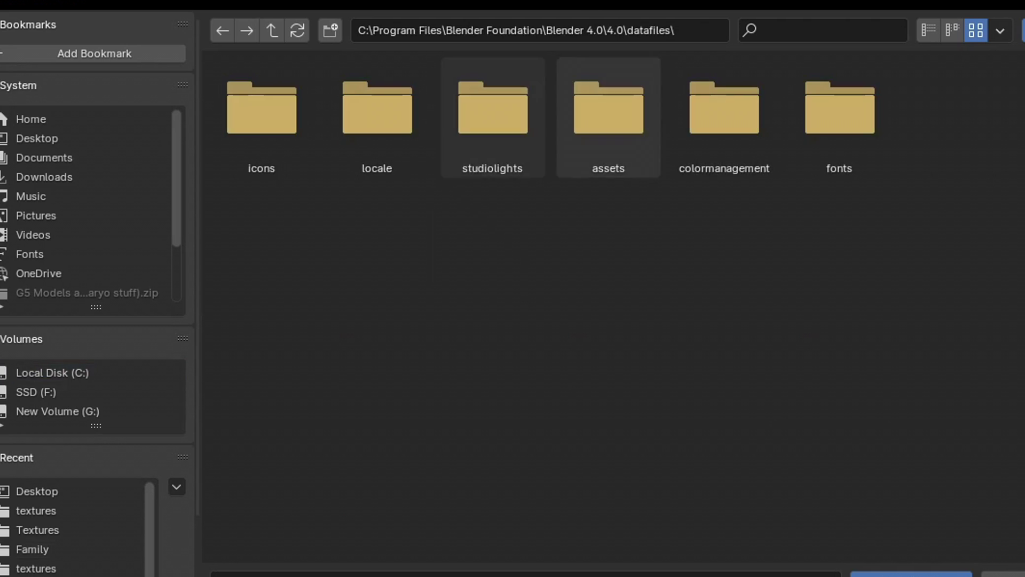
double_click(500, 141)
double_click(500, 141)
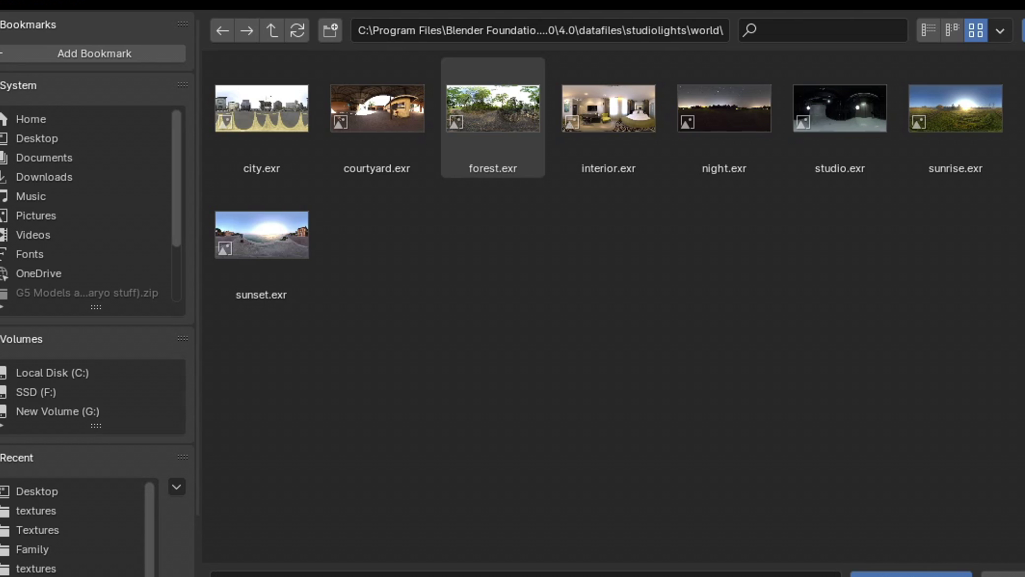
click(608, 118)
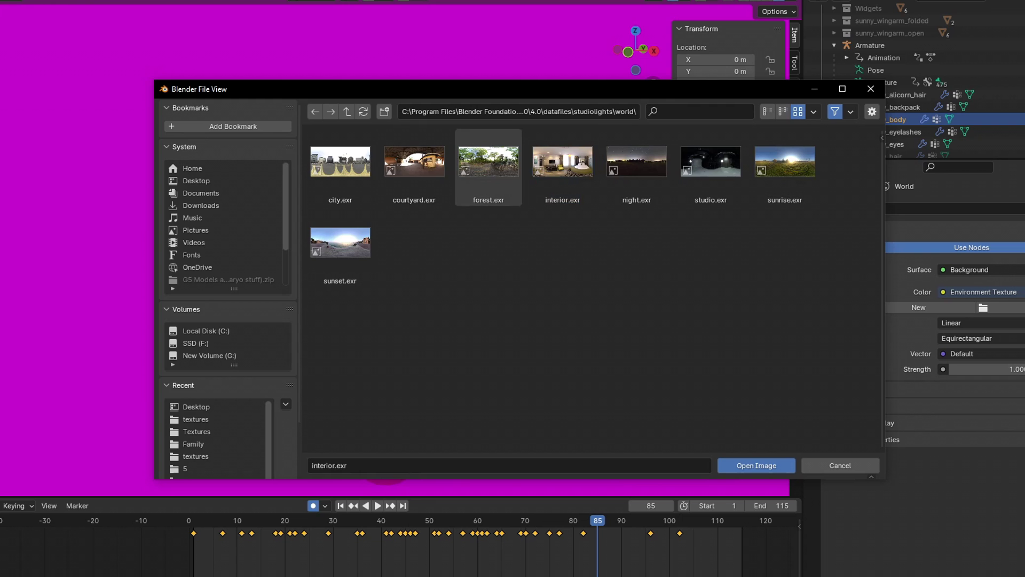
click(493, 117)
key(Return)
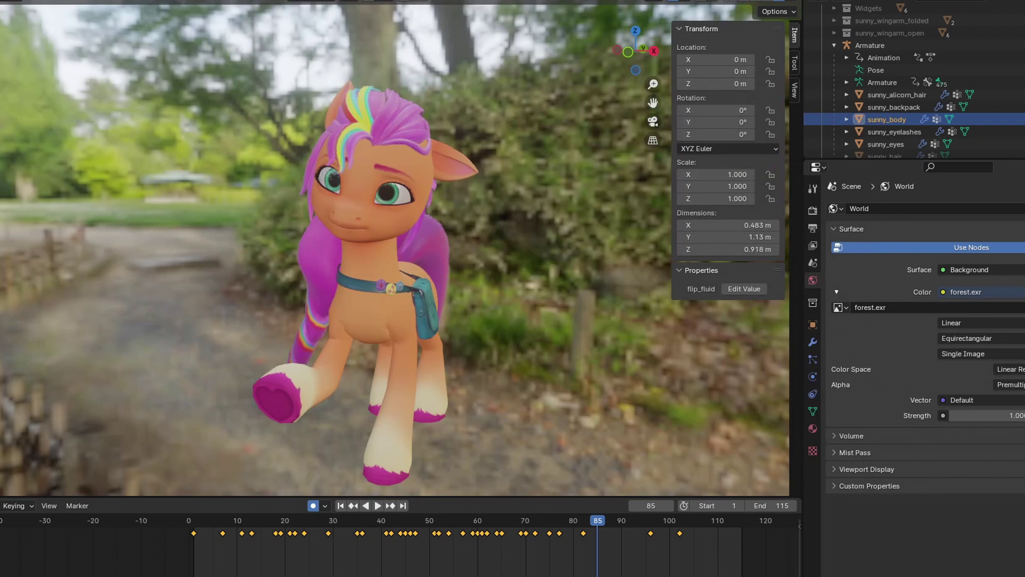
click(812, 210)
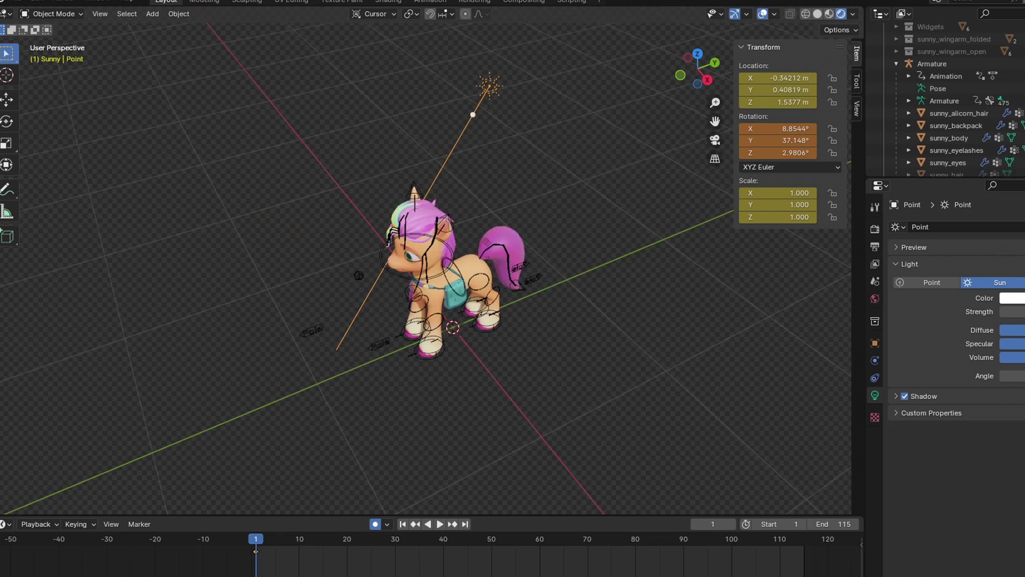
Rotate the sun light to about 34°, 45° and 7° in X, Y and Z, and preview the animation without overlays.
middle_drag(427, 268, 507, 243)
scroll(433, 273, up, 4)
mouse_move(454, 267)
middle_down()
mouse_move(424, 275)
mouse_move(454, 246)
mouse_move(446, 270)
middle_up()
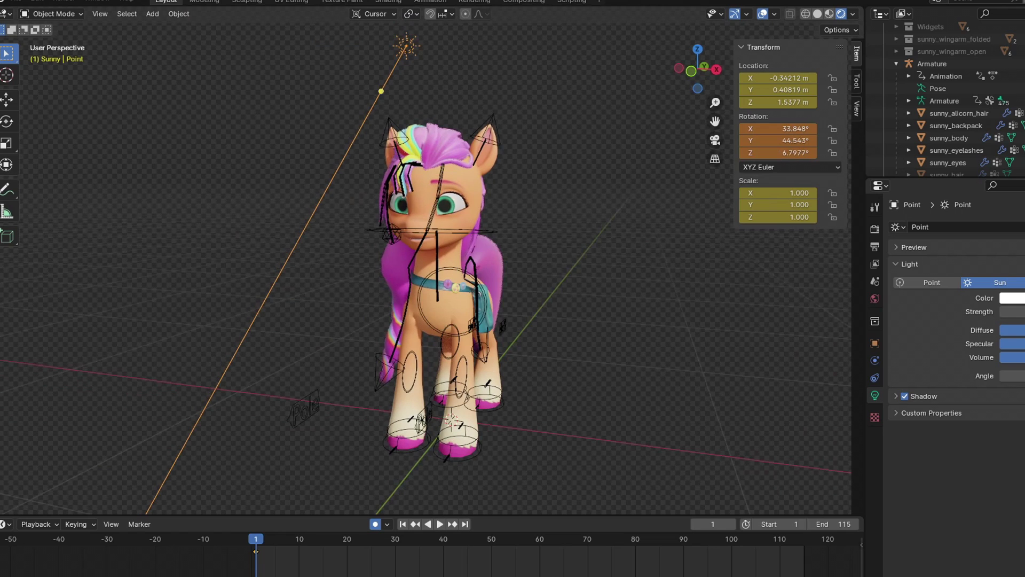
key(shift+alt+z)
key(shift+alt+z)
key(g)
key(Return)
key(shift+alt+z)
scroll(438, 288, up, 2)
key(space)
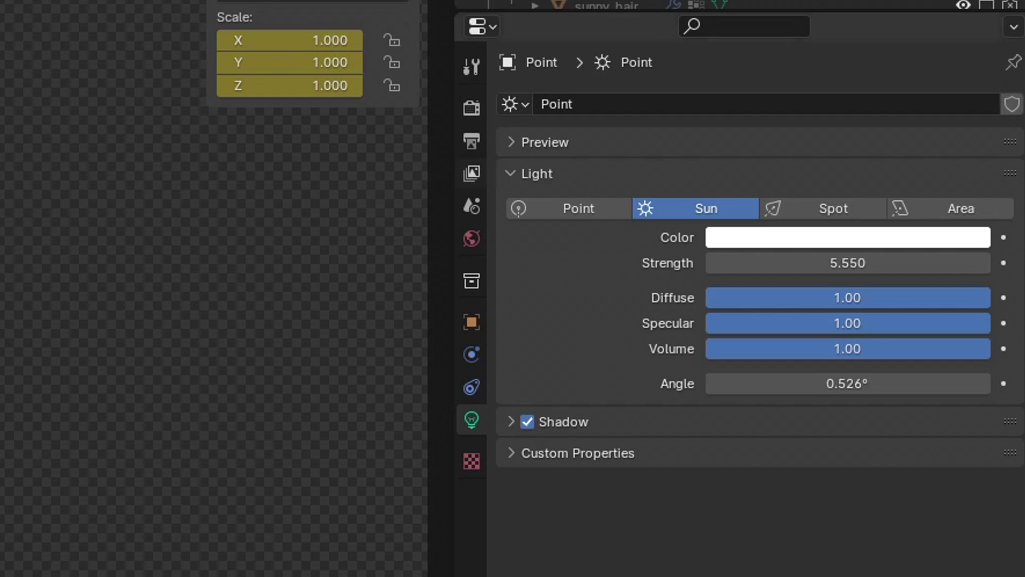
Switch the render engine to Cycles and set the render max samples to 10.
click(875, 228)
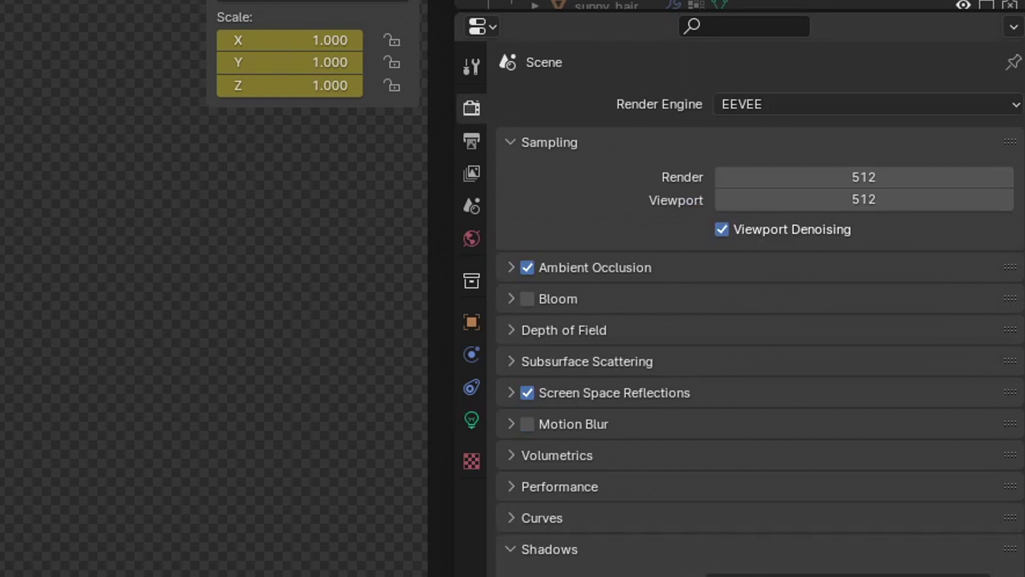
click(1012, 227)
click(759, 182)
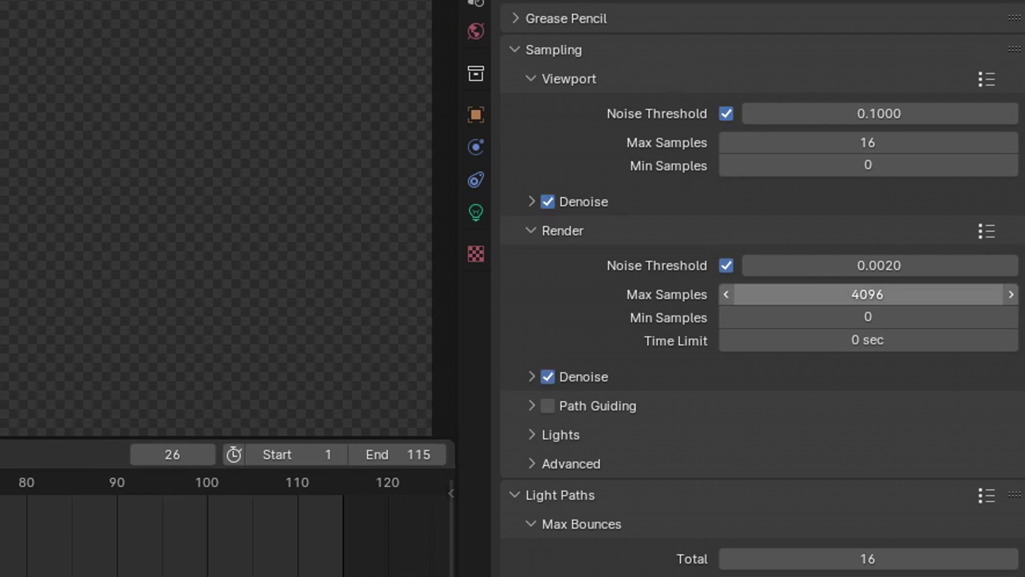
click(868, 294)
text(10)
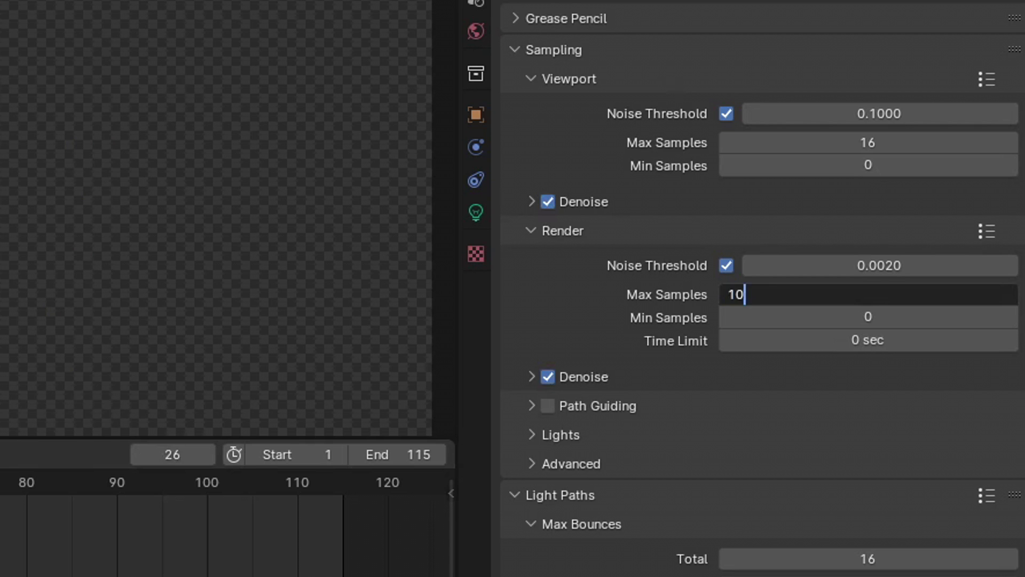
key(Return)
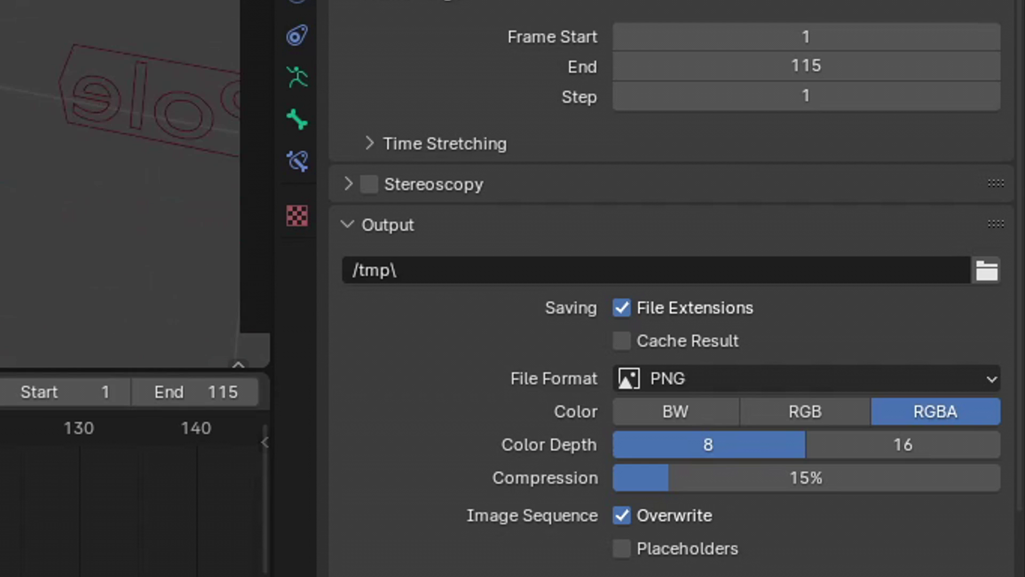
Set the output file format to FFmpeg Video with an MPEG-4 container.
click(847, 289)
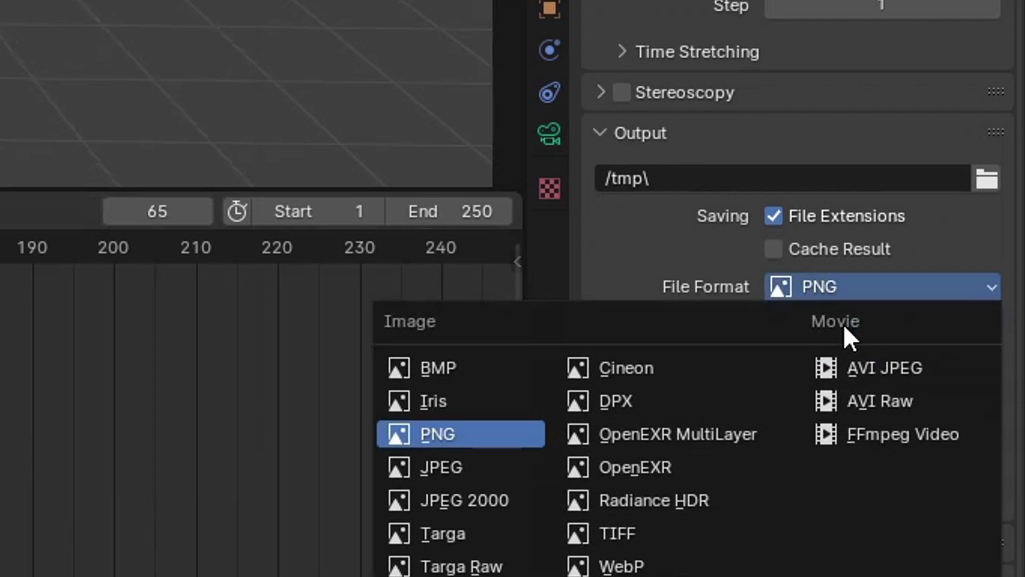
click(878, 430)
scroll(802, 411, down, 5)
click(816, 269)
click(830, 368)
scroll(809, 369, down, 1)
Review the output quality and encoding speed options, set the audio codec to MP3, and bring up the render commands.
click(810, 372)
click(816, 406)
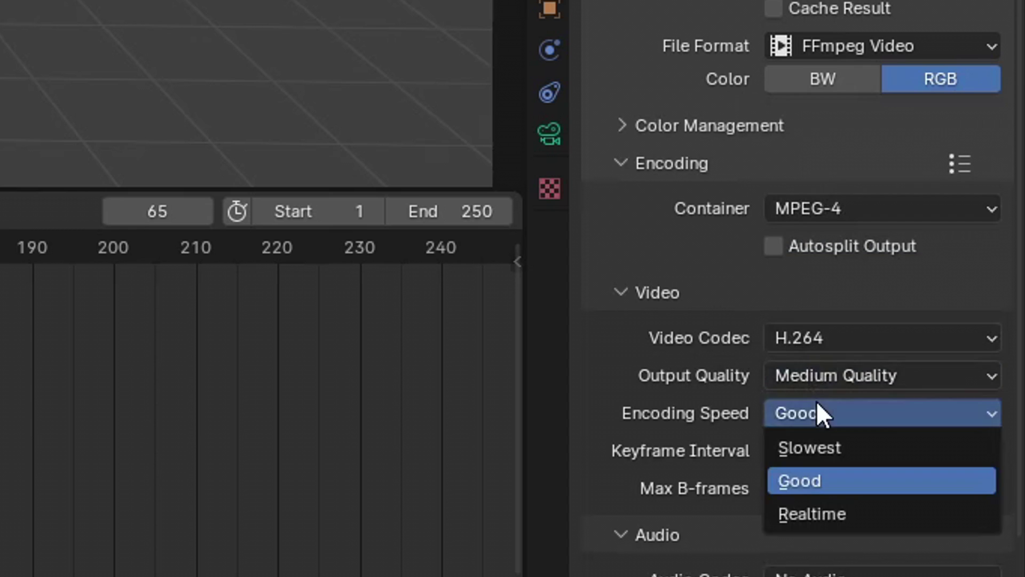
scroll(735, 304, down, 2)
click(865, 494)
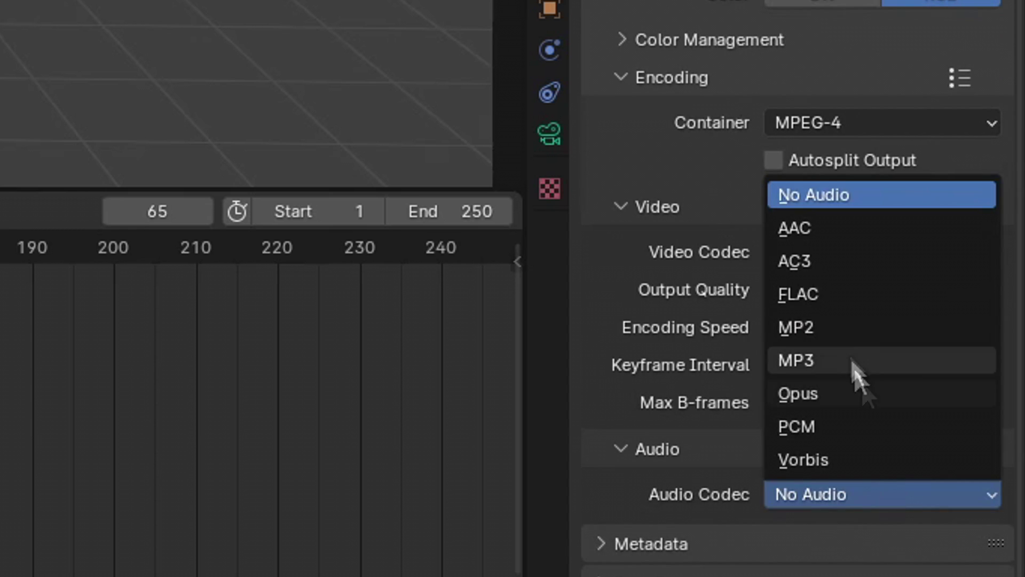
click(813, 360)
scroll(726, 428, down, 5)
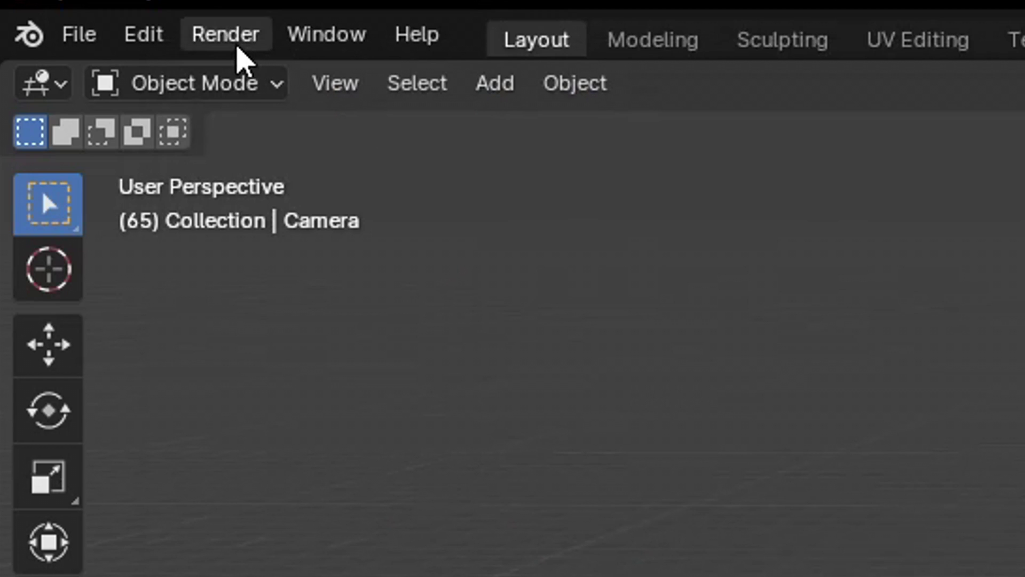
click(237, 47)
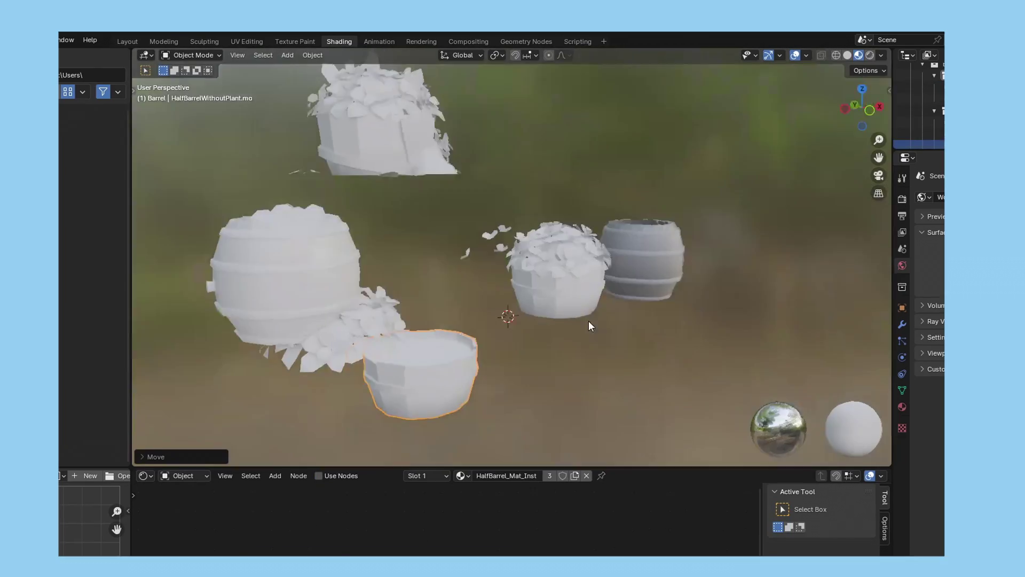
Reposition the TeaCupRide entrance and the neighbouring ride pieces in the amusement park scene.
middle_drag(589, 320, 689, 332)
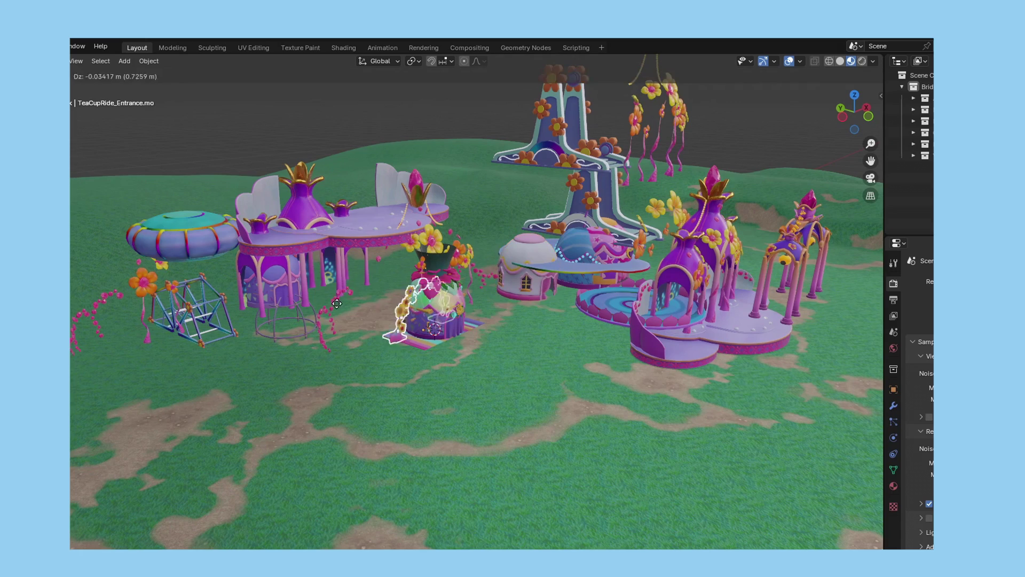
click(337, 304)
click(422, 312)
key(g)
click(526, 93)
click(434, 307)
key(g)
click(335, 60)
middle_drag(470, 198, 606, 309)
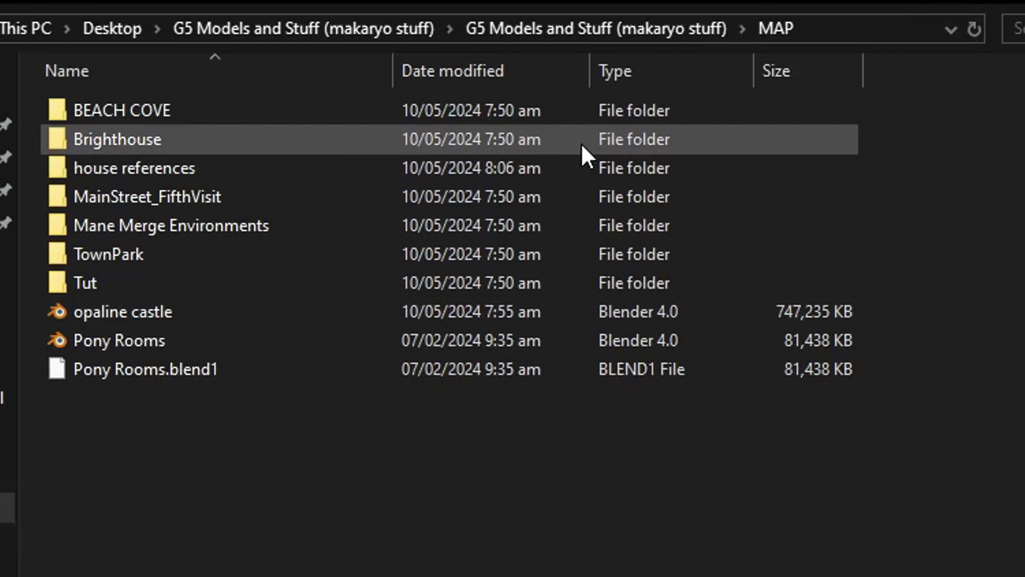
Open the beachcove Blender file from the BEACH COVE map folder and add a new collection to the scene.
double_click(532, 105)
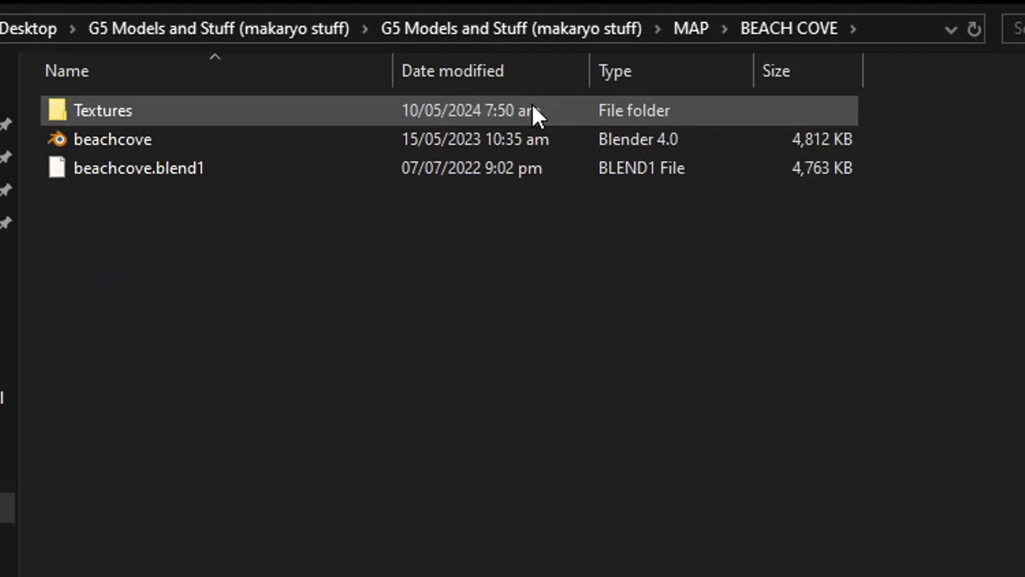
double_click(301, 147)
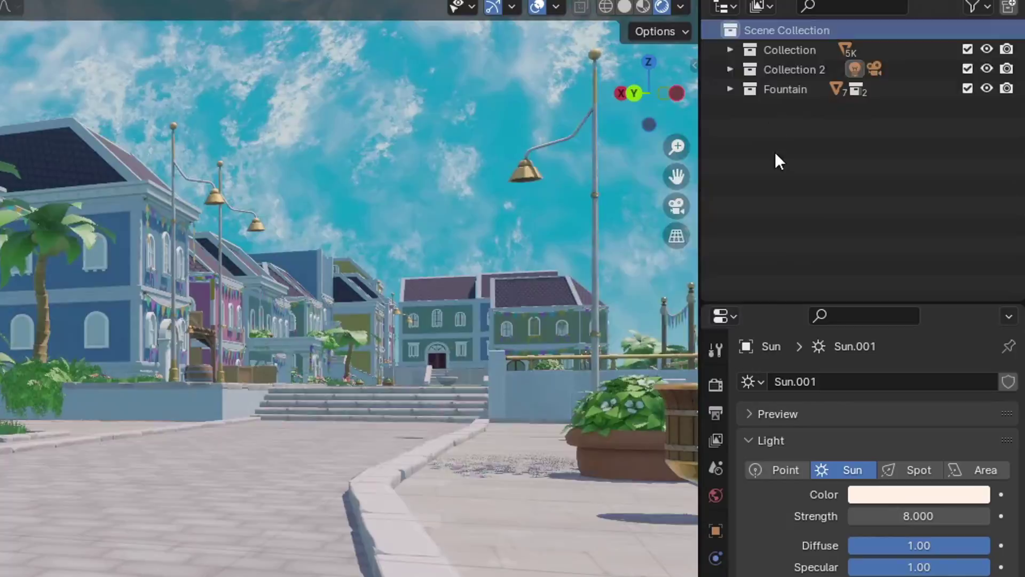
click(774, 160)
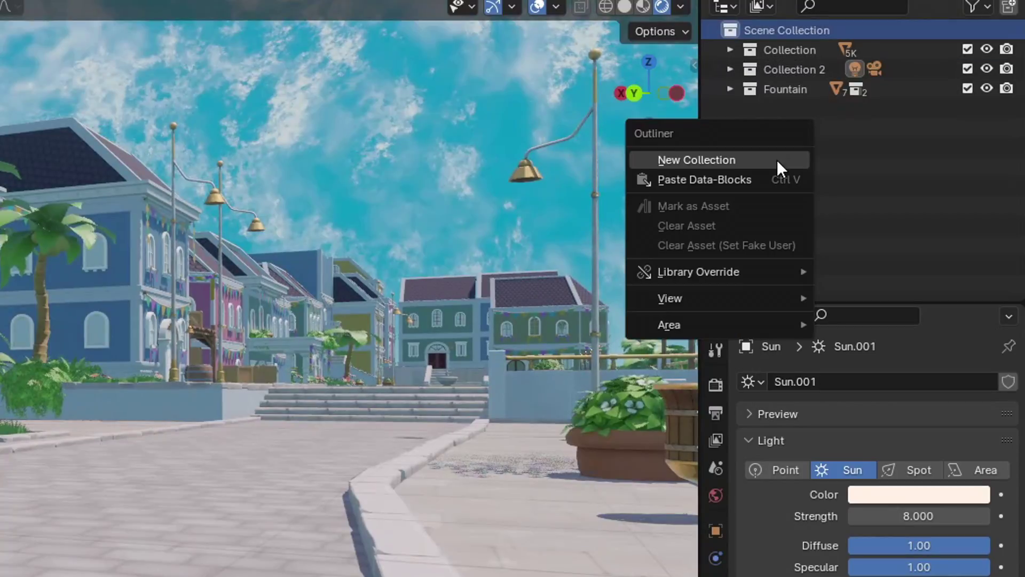
click(777, 160)
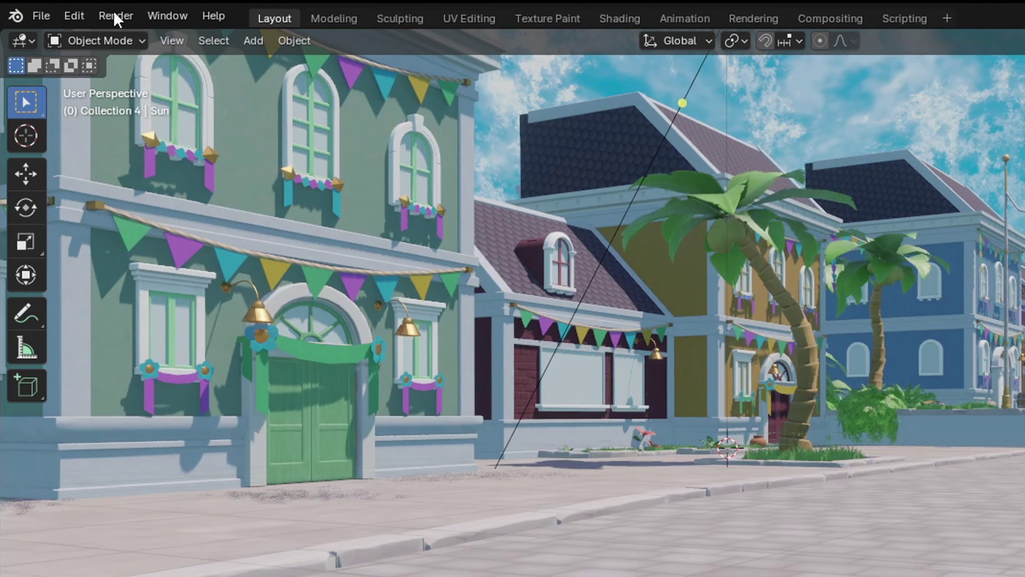
Append the Izzy collection from Izzy_IK_3_2.blend in the G5 Ponies IK MODELS folder into the beach cove scene.
click(34, 14)
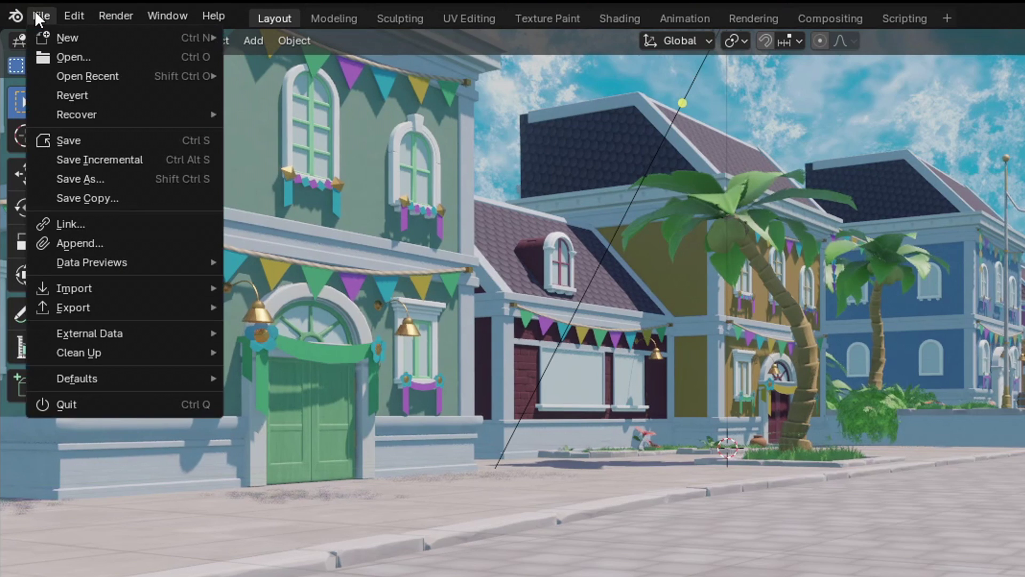
click(102, 245)
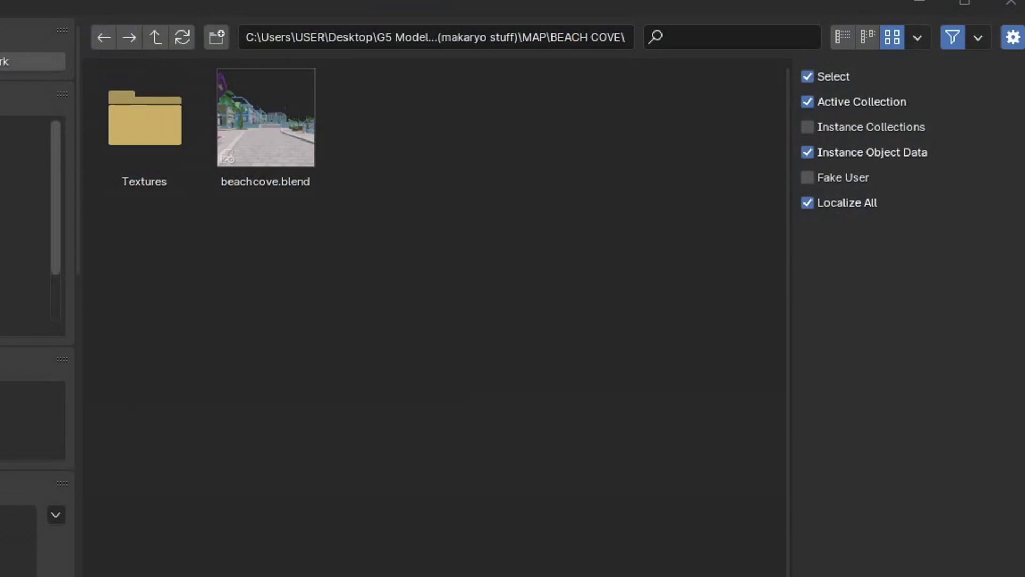
click(589, 40)
drag(528, 41, 586, 53)
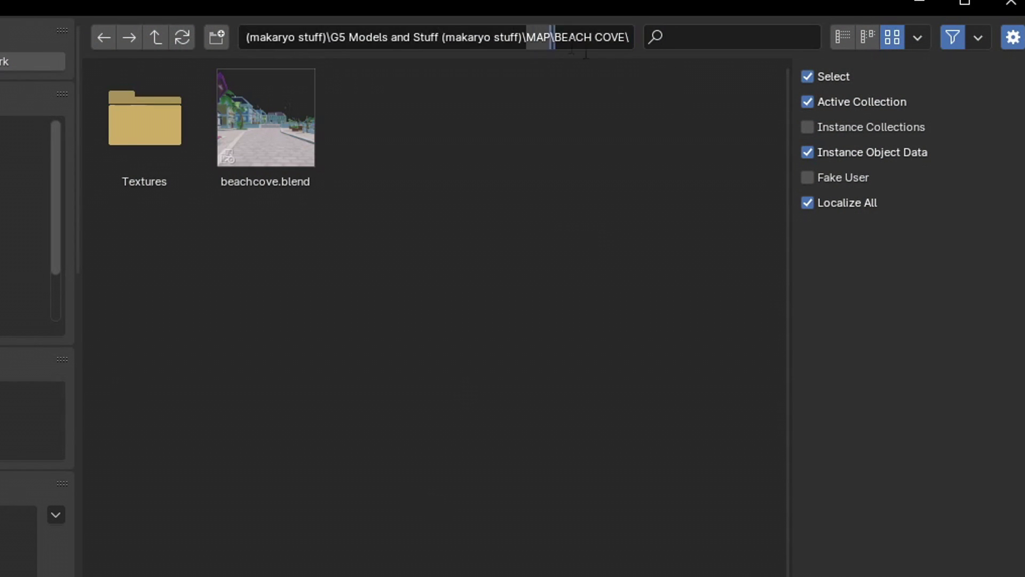
key(BackSpace)
key(Return)
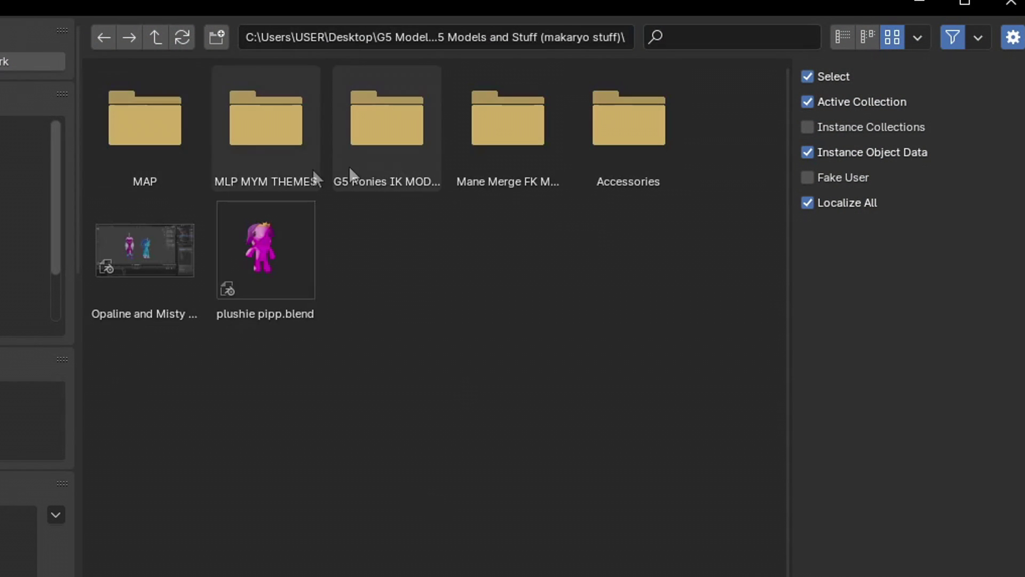
double_click(422, 166)
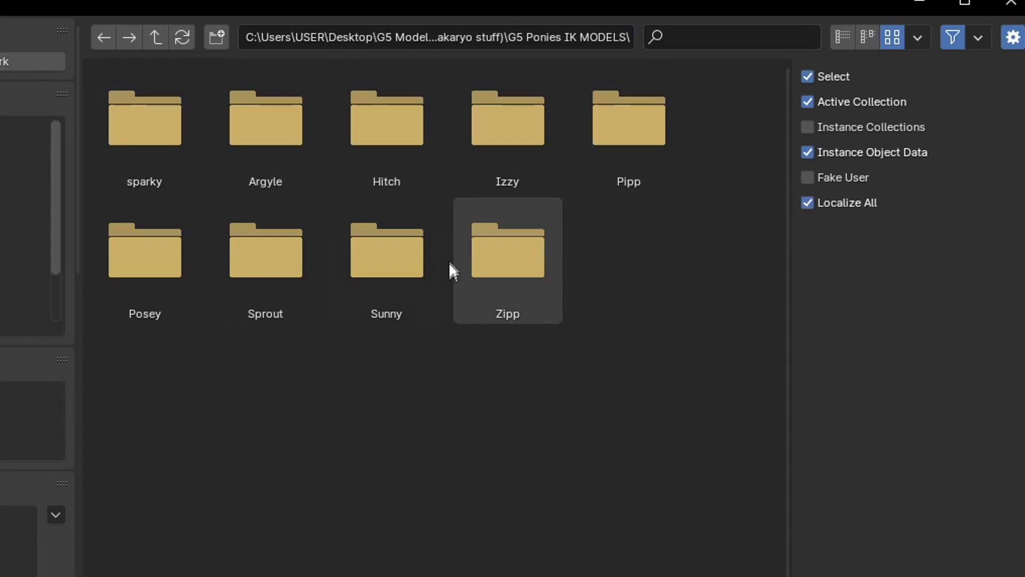
double_click(501, 181)
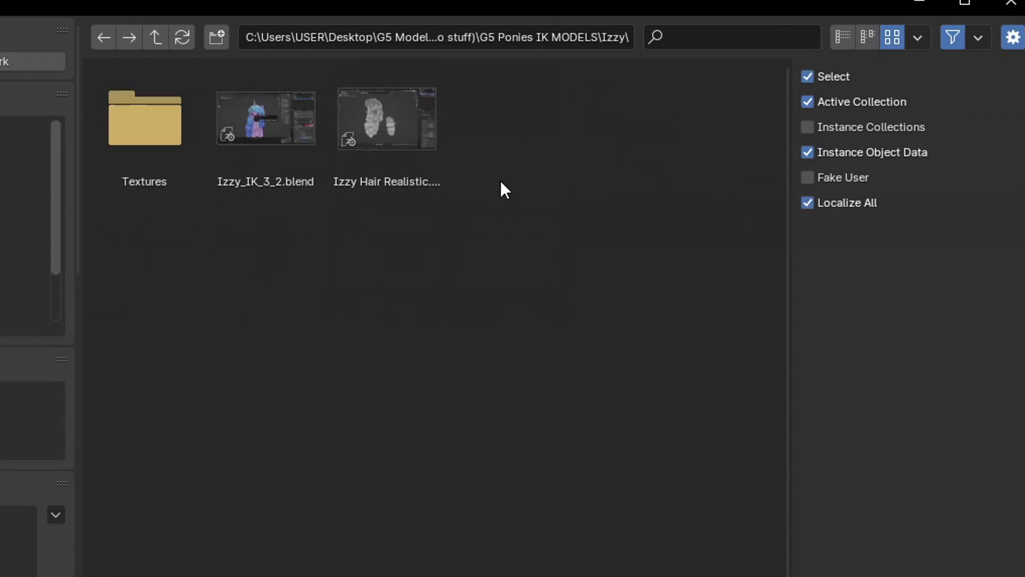
double_click(248, 149)
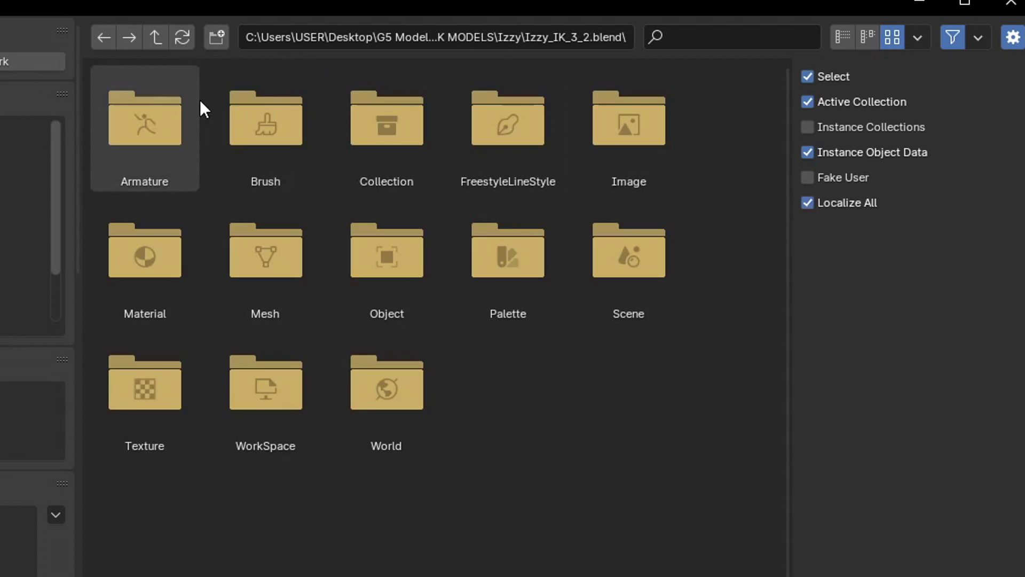
double_click(387, 138)
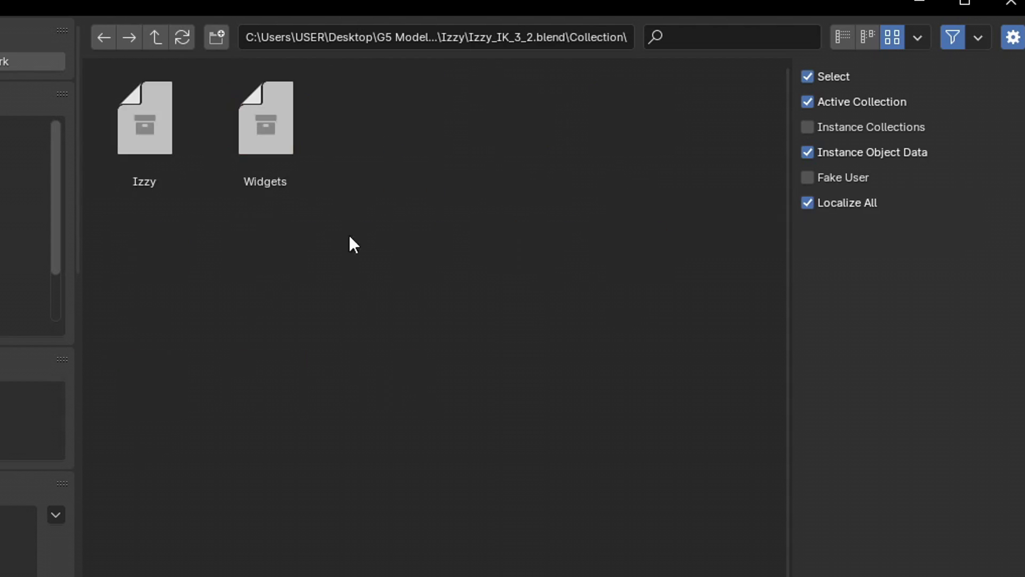
double_click(147, 163)
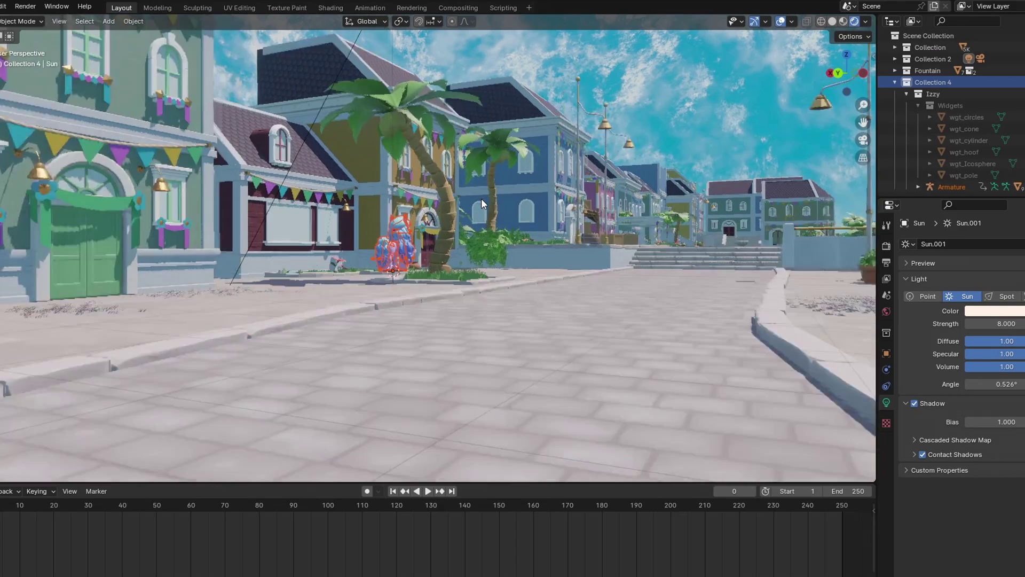
Move Izzy onto the pavement beside the palm tree and resize her to suit the beach cove street.
scroll(481, 198, up, 3)
middle_drag(482, 197, 345, 311)
shift+middle_drag(689, 297, 472, 353)
middle_drag(633, 275, 574, 289)
key(g)
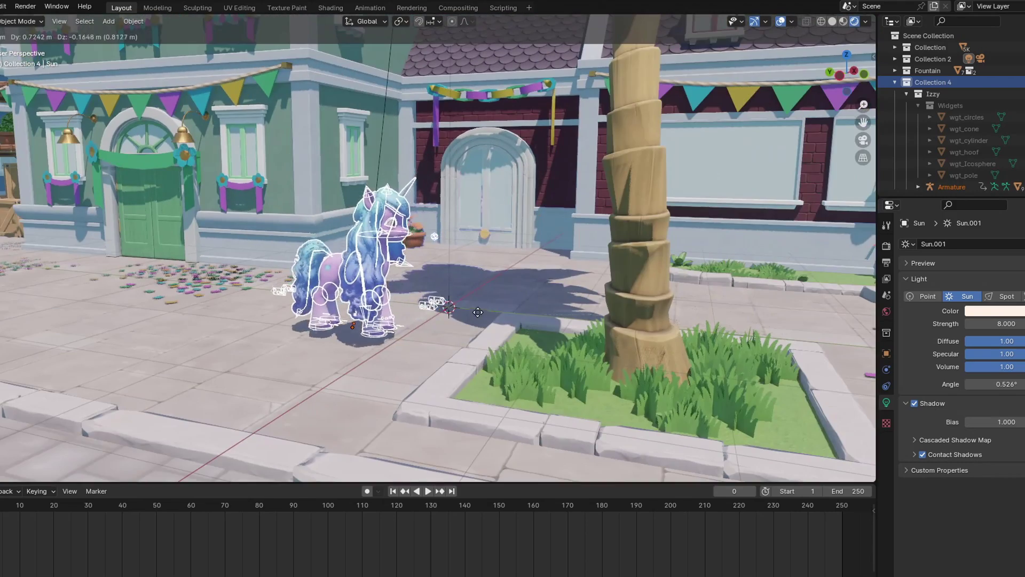
click(478, 315)
scroll(478, 314, up, 3)
shift+middle_drag(478, 314, 582, 305)
key(s)
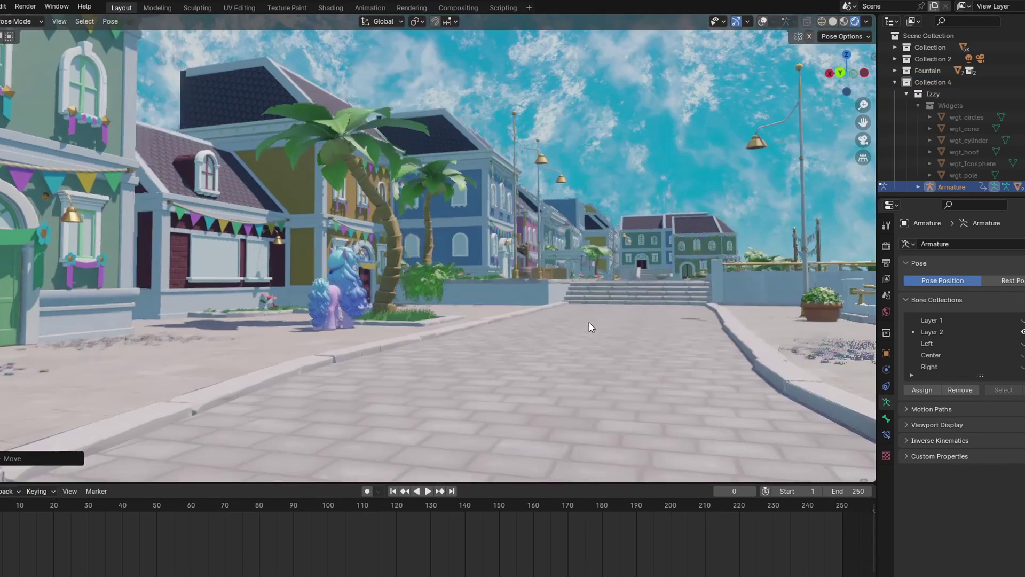
mouse_move(588, 322)
middle_down()
mouse_move(571, 326)
mouse_move(587, 337)
mouse_move(595, 328)
middle_up()
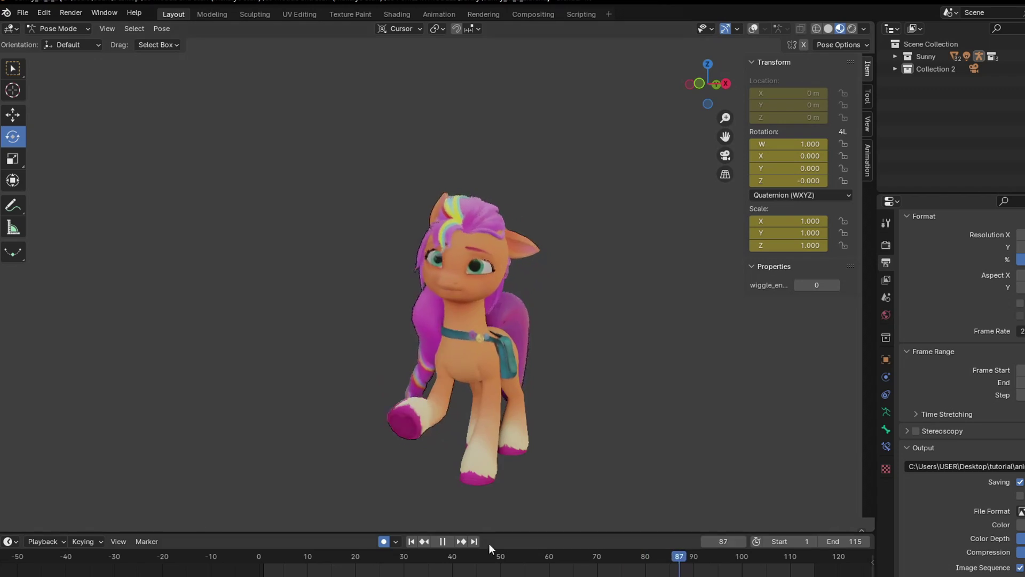
Save the animated Sunny file as test.blend and append its Sunny collection into the beach cove scene.
click(21, 12)
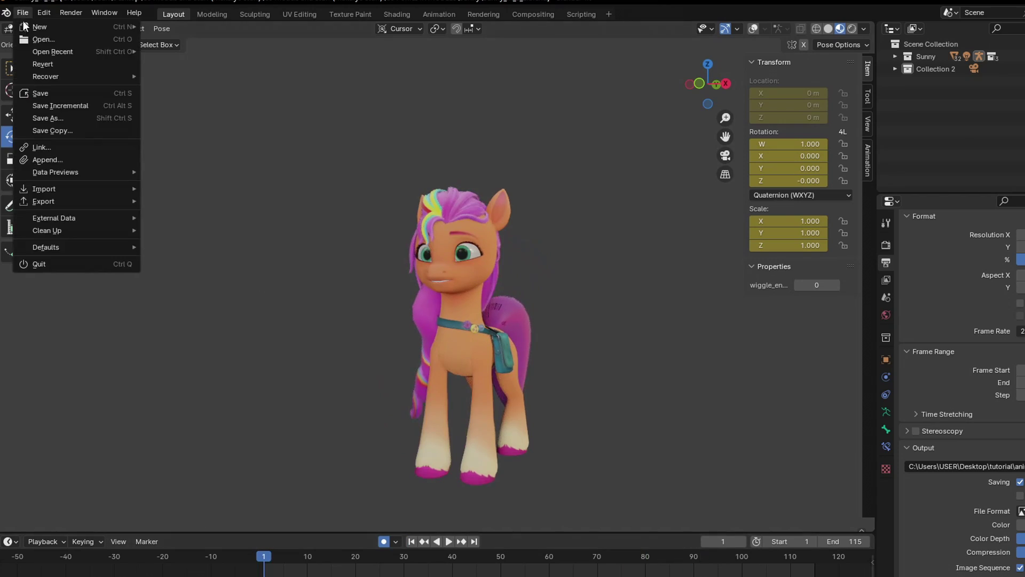
click(46, 118)
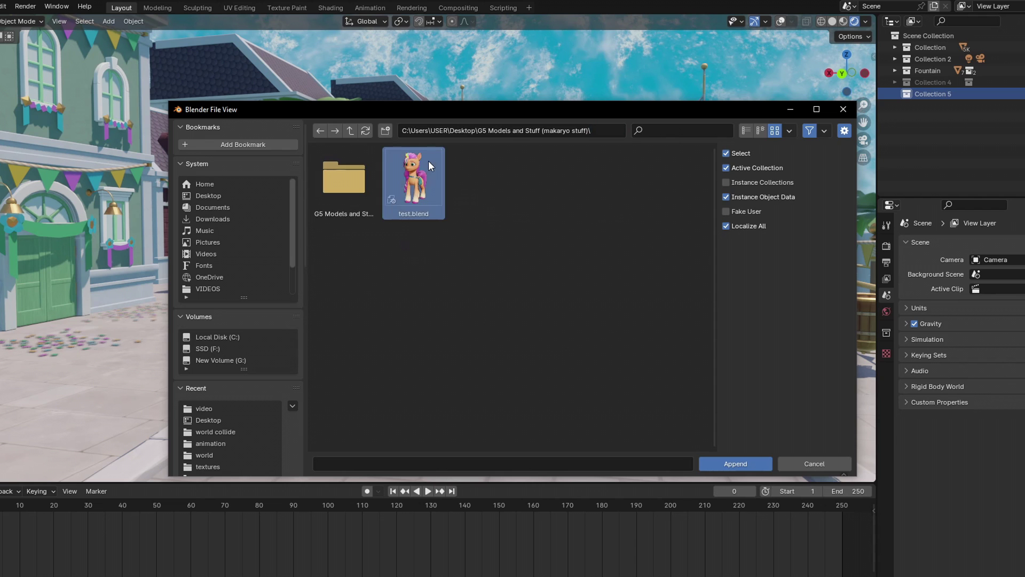
double_click(428, 190)
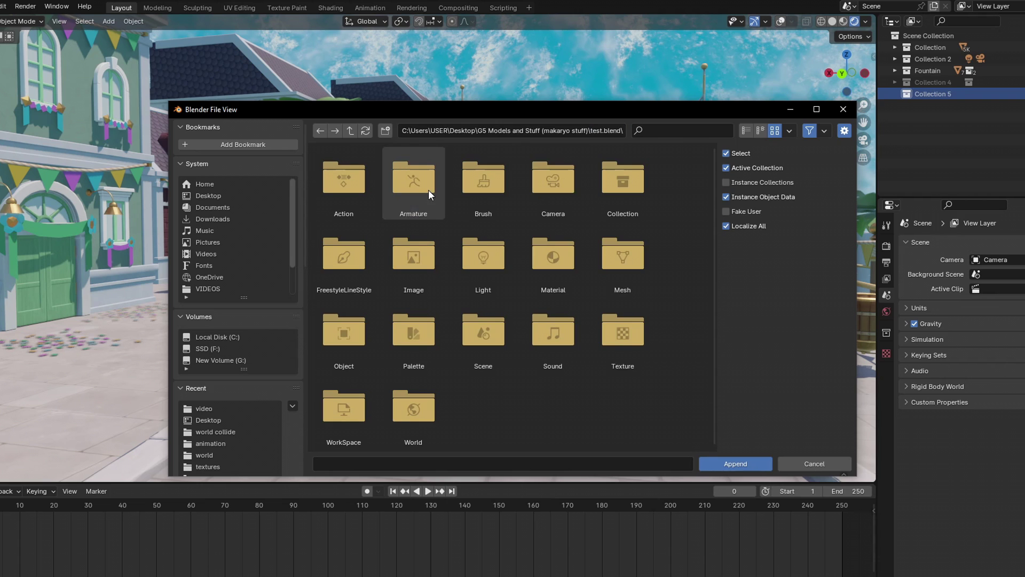
double_click(643, 192)
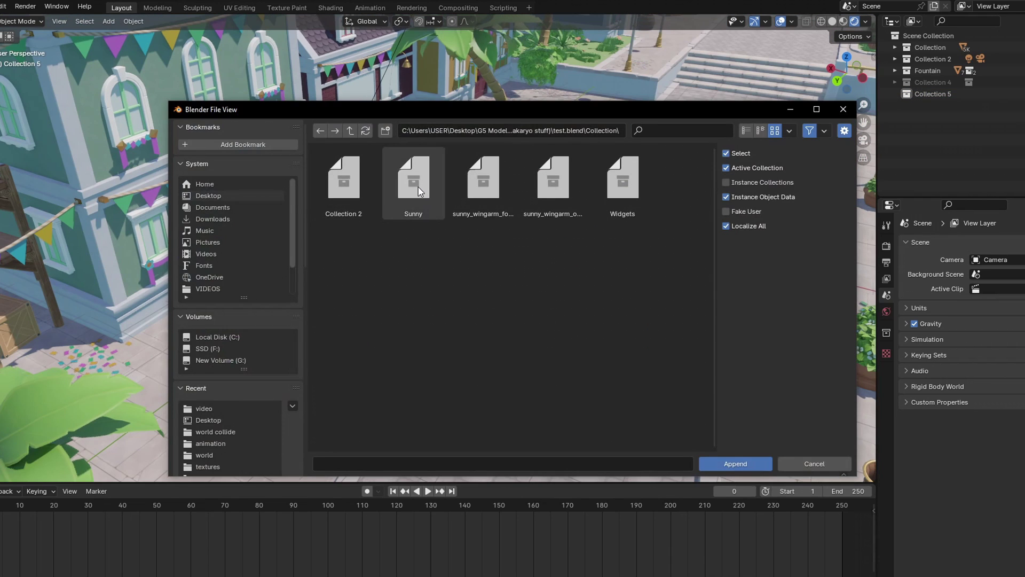
double_click(418, 187)
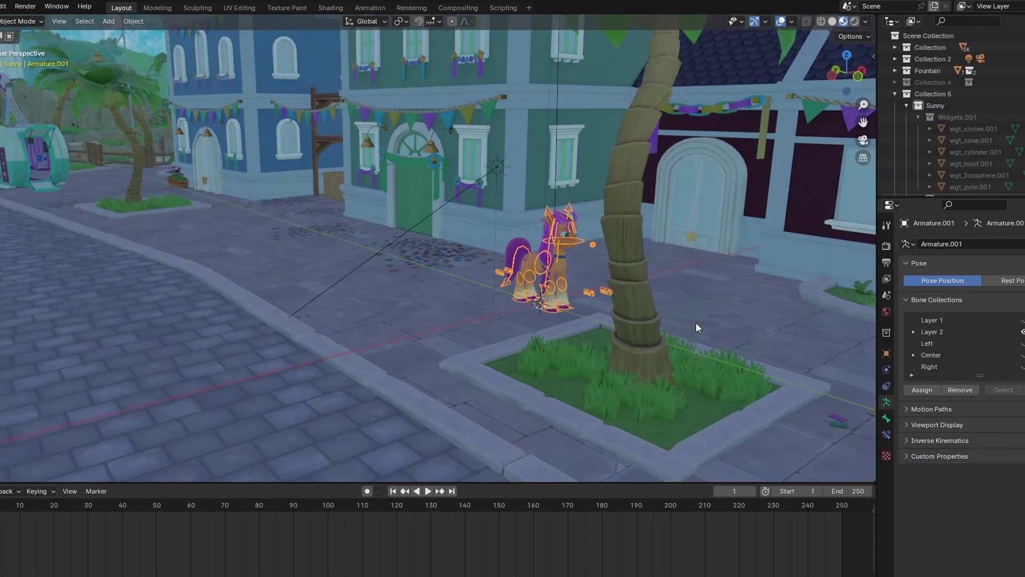
Place Sunny on the paved street at a slightly larger size and play her animation.
key(g)
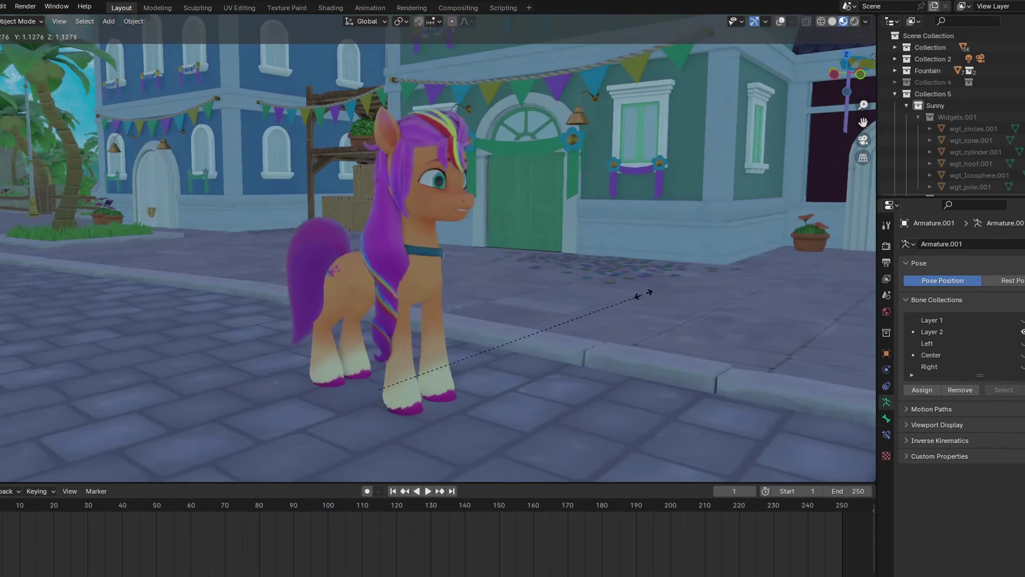
click(668, 289)
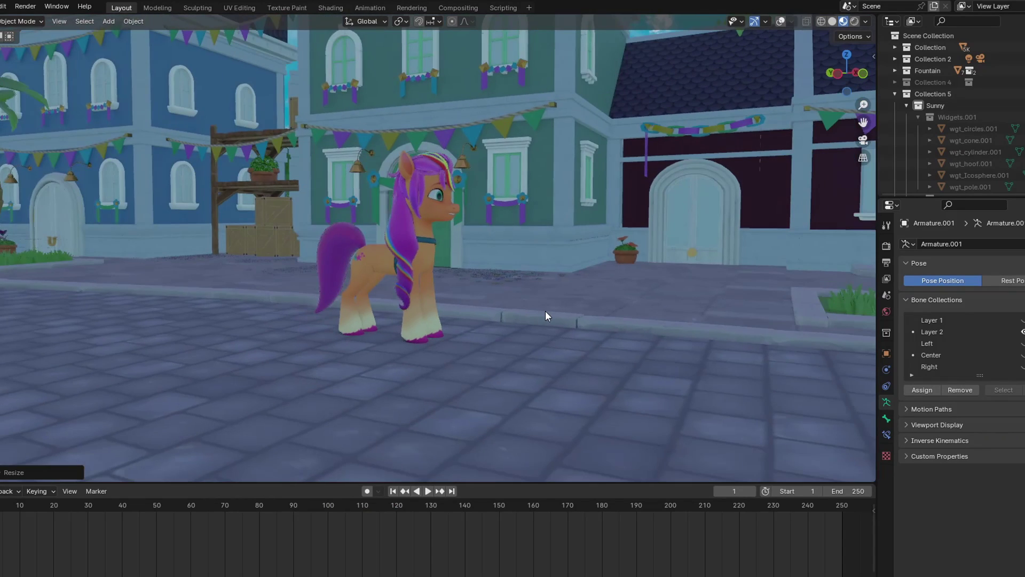
key(space)
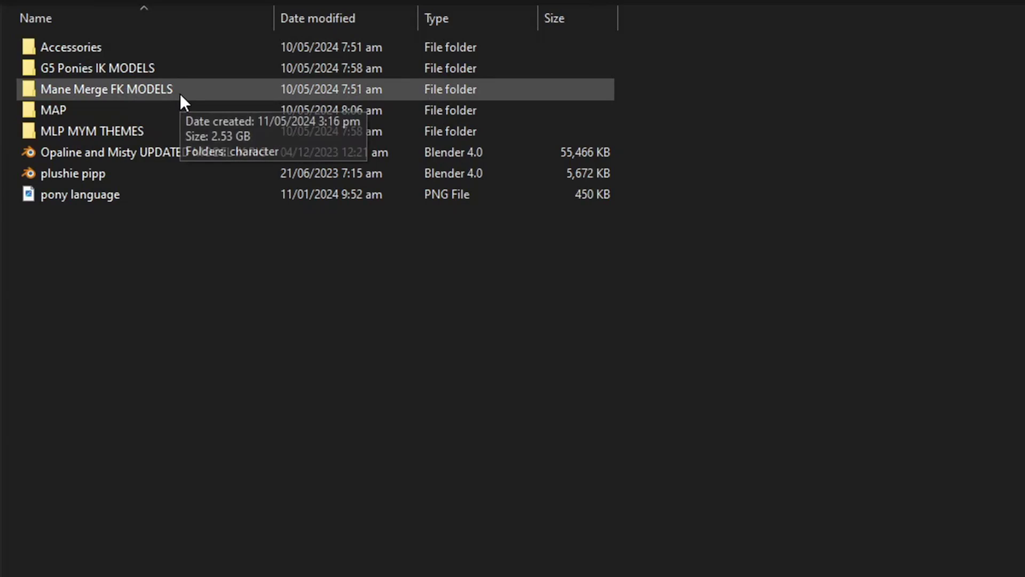
Open the Jazz Blender file from the Jazz subfolder of the Mane Merge FK MODELS character folder.
double_click(183, 94)
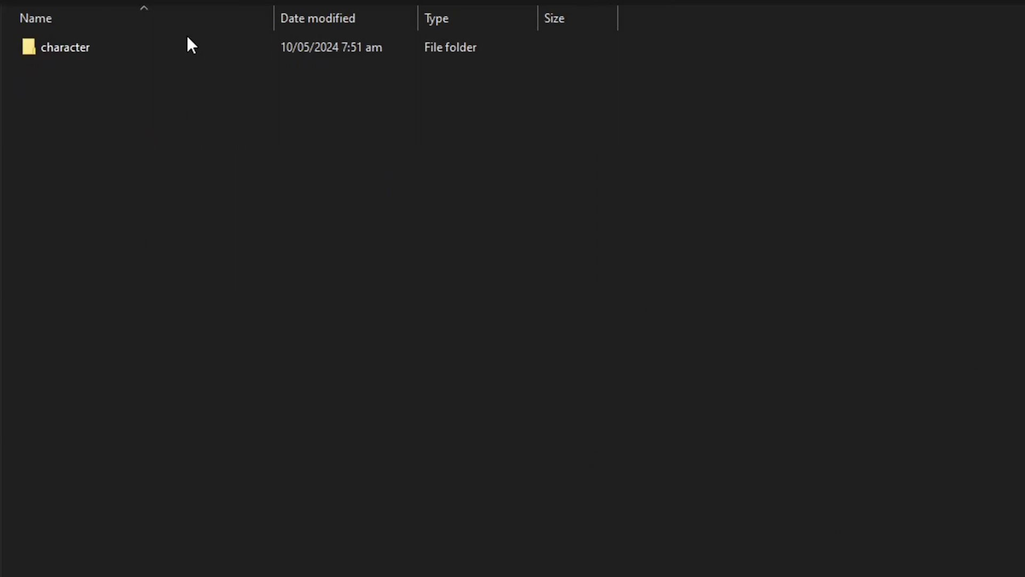
double_click(166, 56)
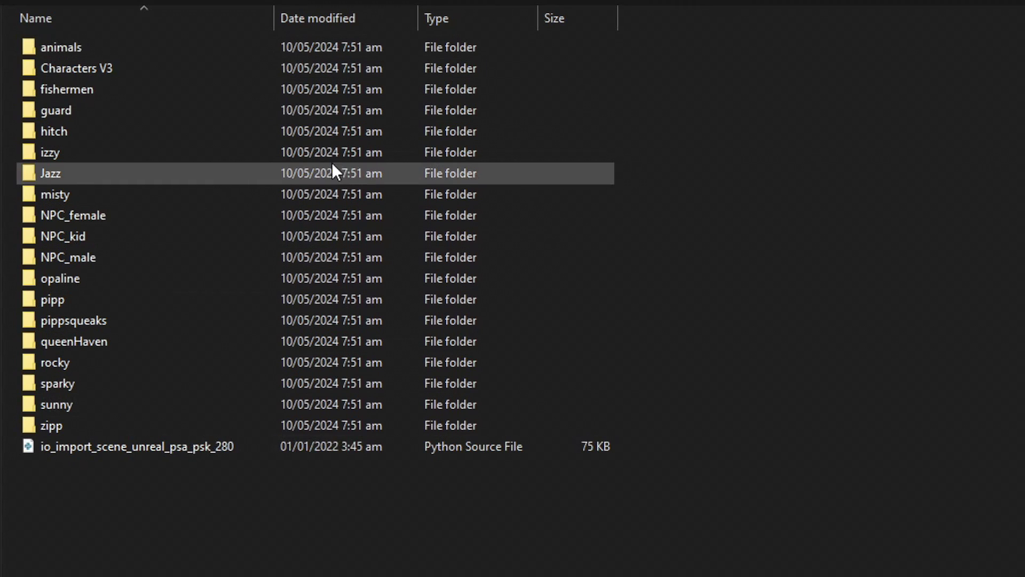
double_click(319, 173)
double_click(159, 47)
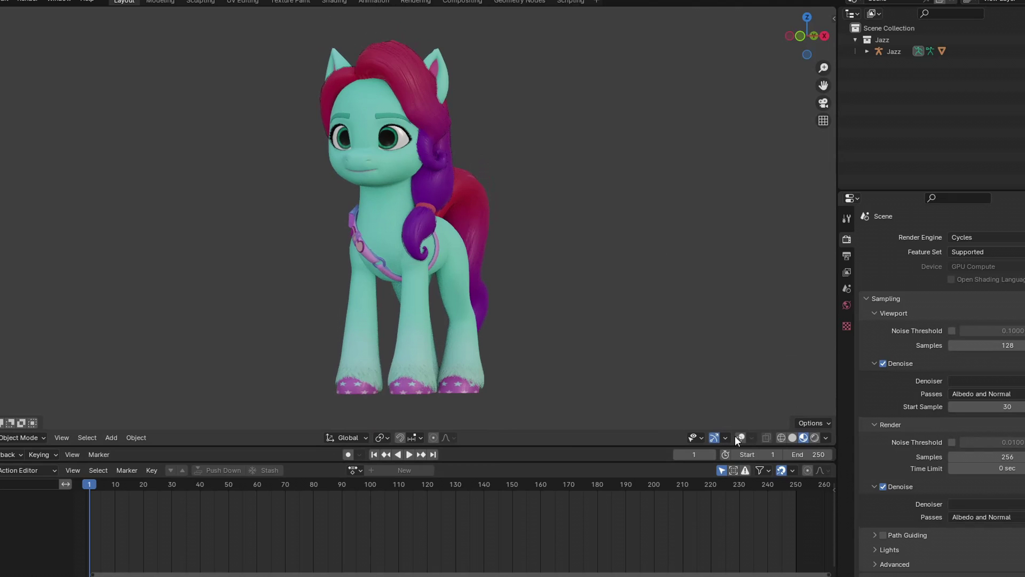
Show the viewport overlays on the Jazz model and flip the 3D viewport header to the top.
click(740, 438)
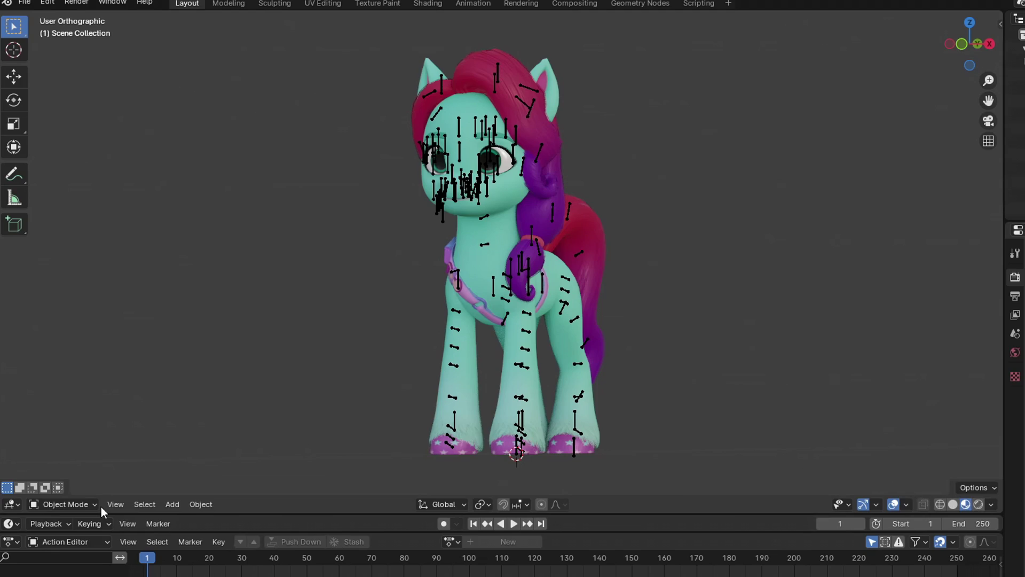
right_click(49, 438)
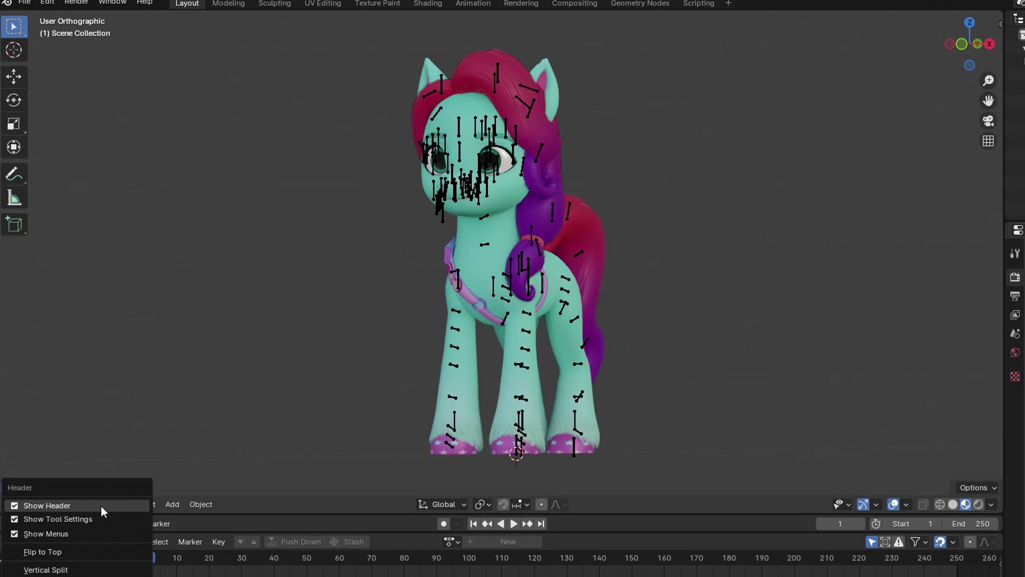
click(92, 551)
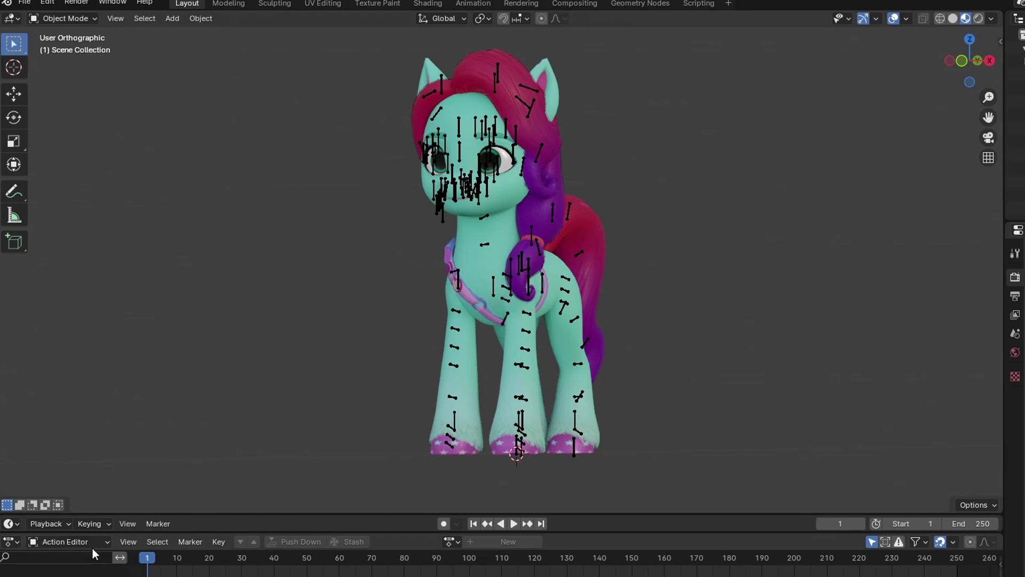
Select Jazz's armature, view it from the front and put it into Edit Mode.
click(470, 207)
key(ctrl+Tab)
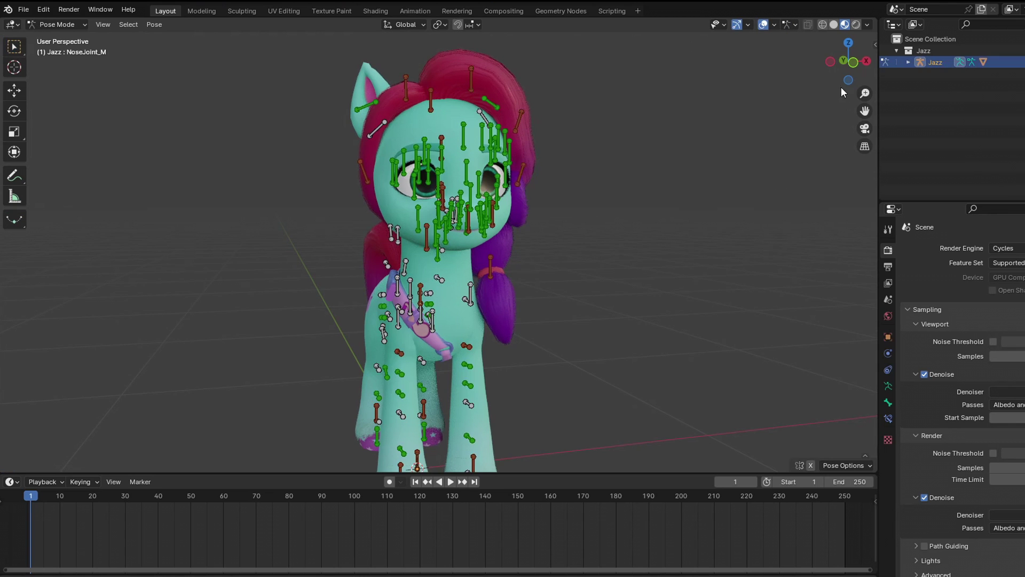
click(854, 63)
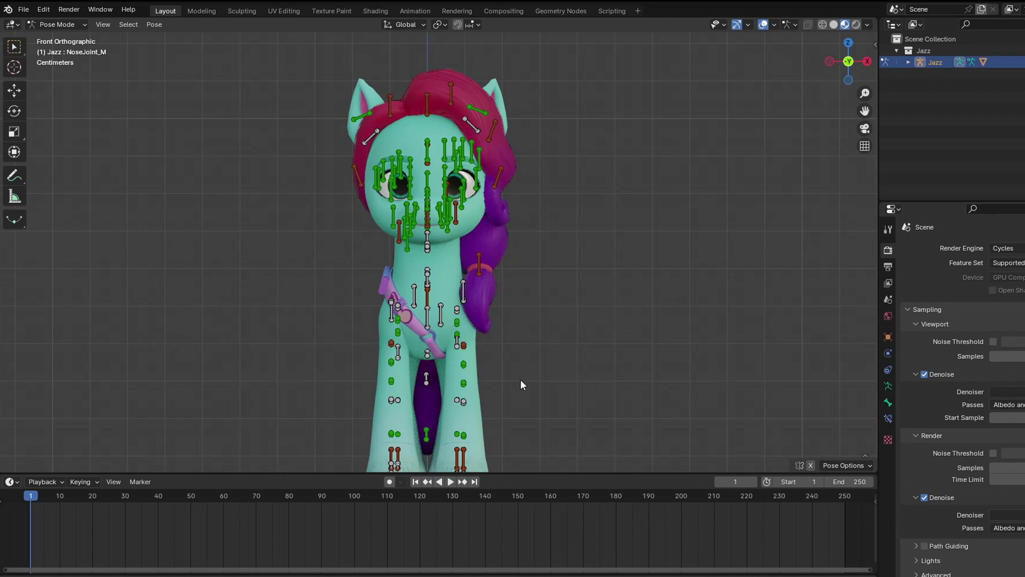
click(71, 26)
click(66, 47)
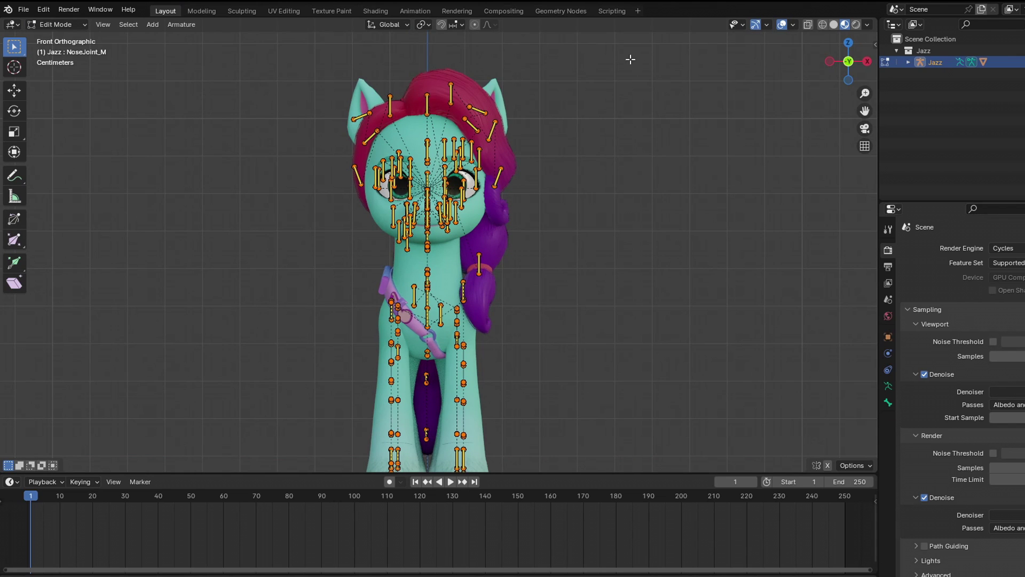
Turn on X-Axis Mirror for editing Jazz's armature and remove that option from the quick favorites.
click(876, 47)
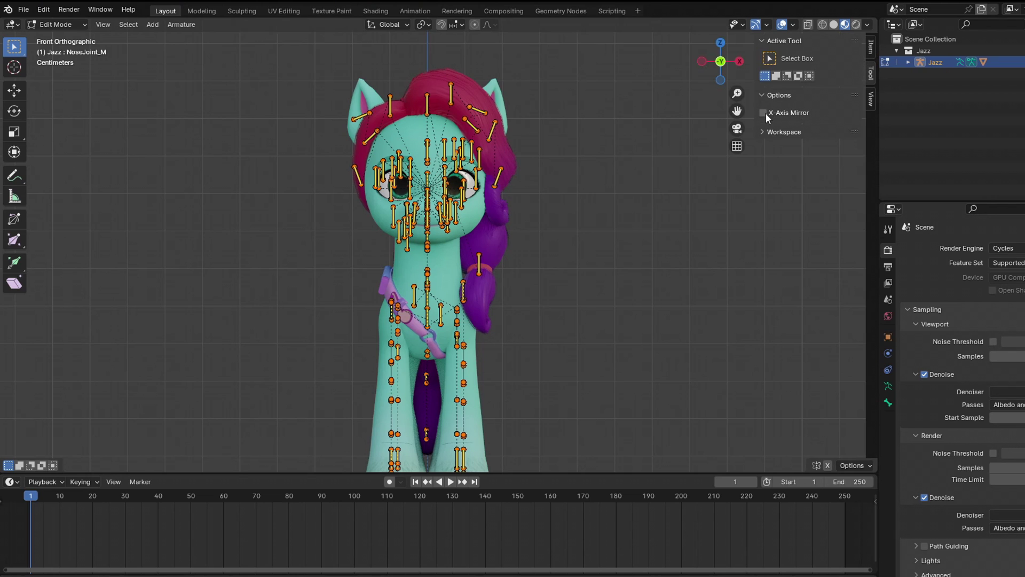
key(q)
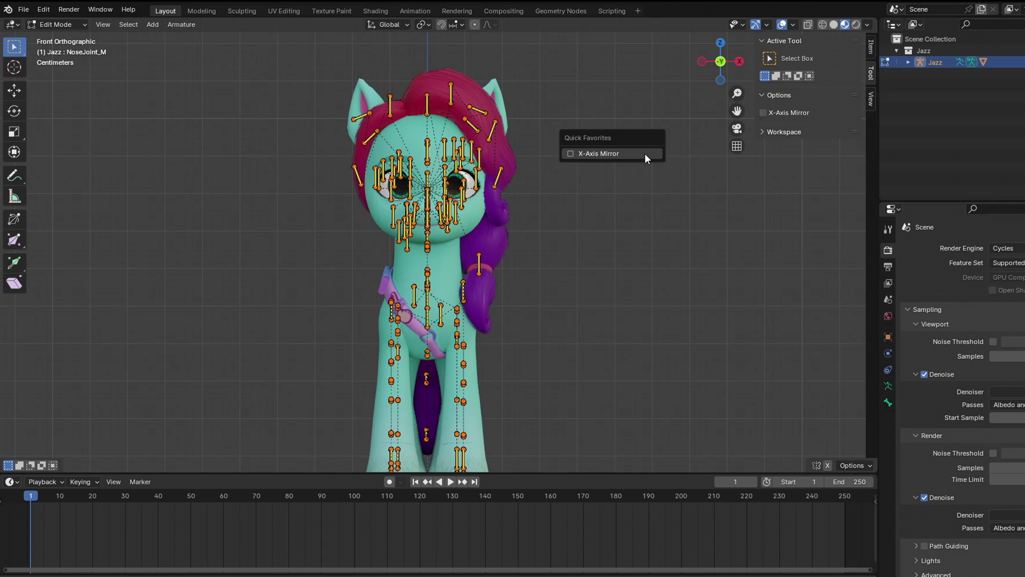
click(646, 153)
right_click(781, 111)
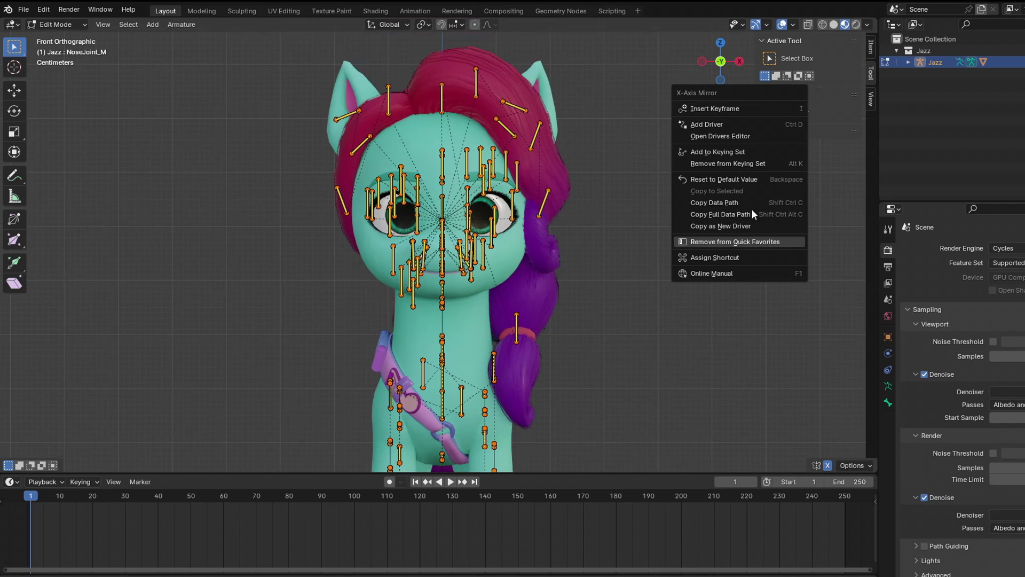
click(745, 242)
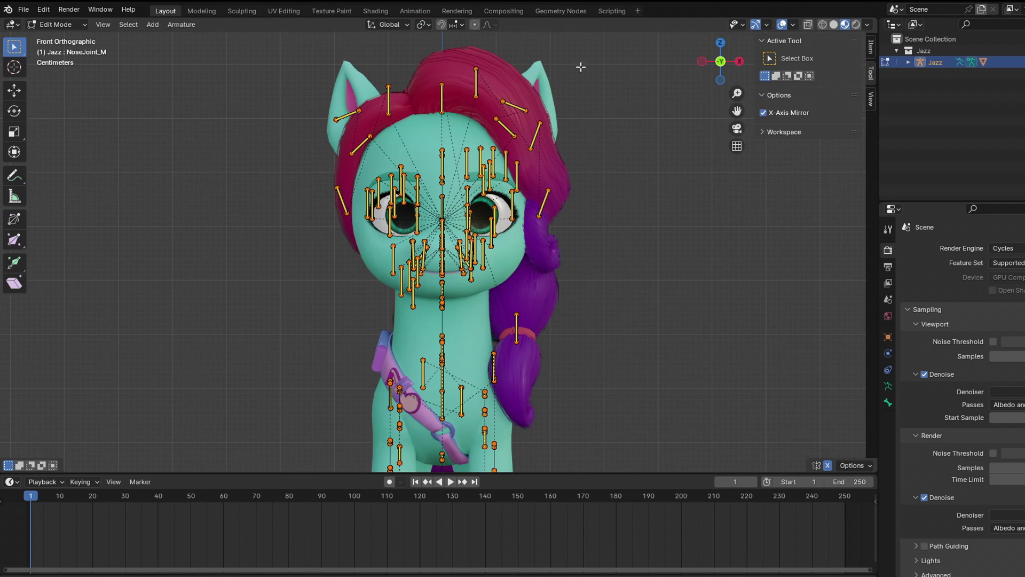
Shrink all of Jazz's bones into small markers, using Local orientation and Individual Origins as the pivot point.
click(382, 24)
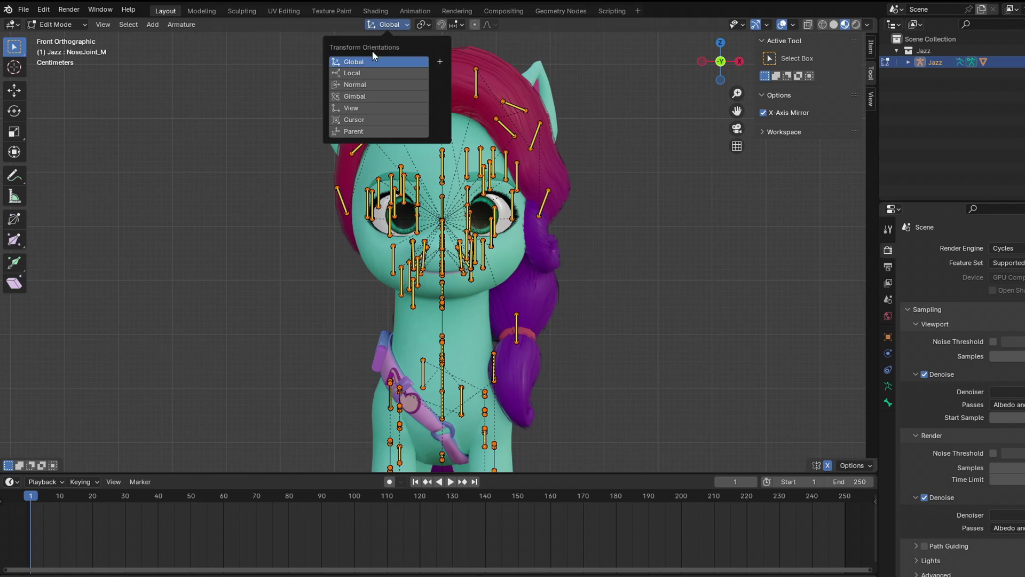
click(361, 73)
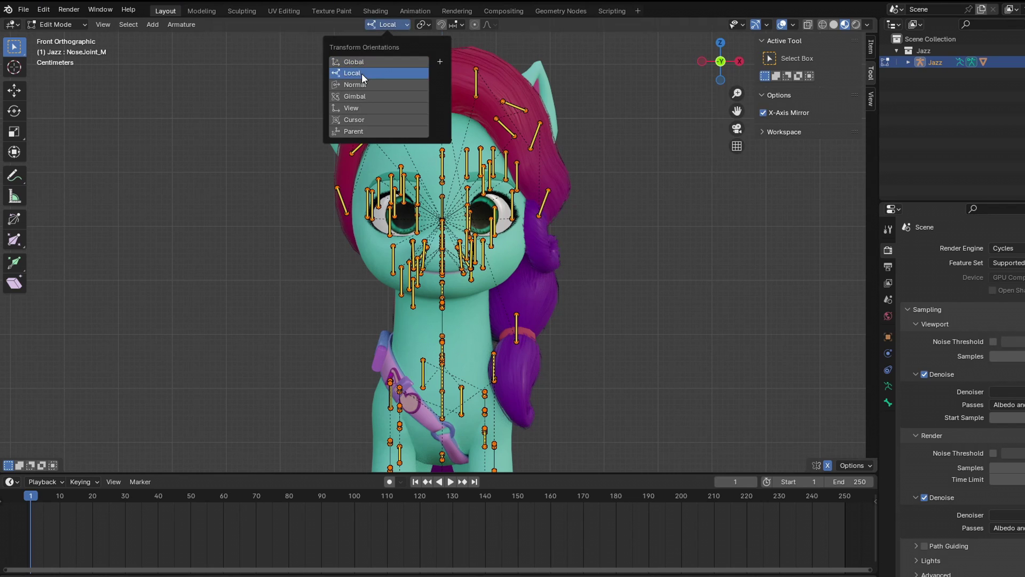
click(431, 24)
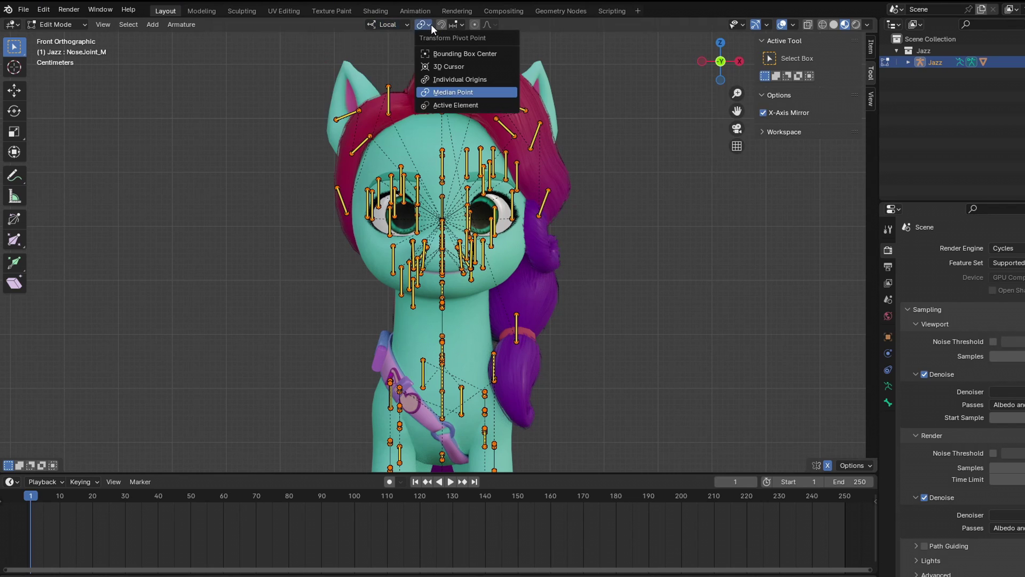
click(438, 80)
key(s)
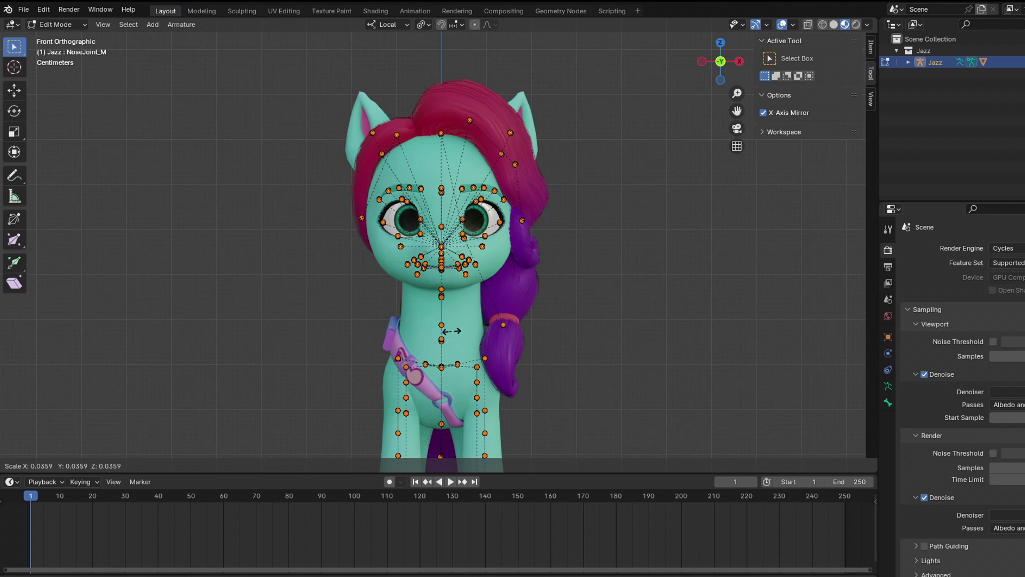
Add Auto IK to the quick favorites in Pose Mode and enable both X-Axis Mirror and Auto IK.
right_click(783, 74)
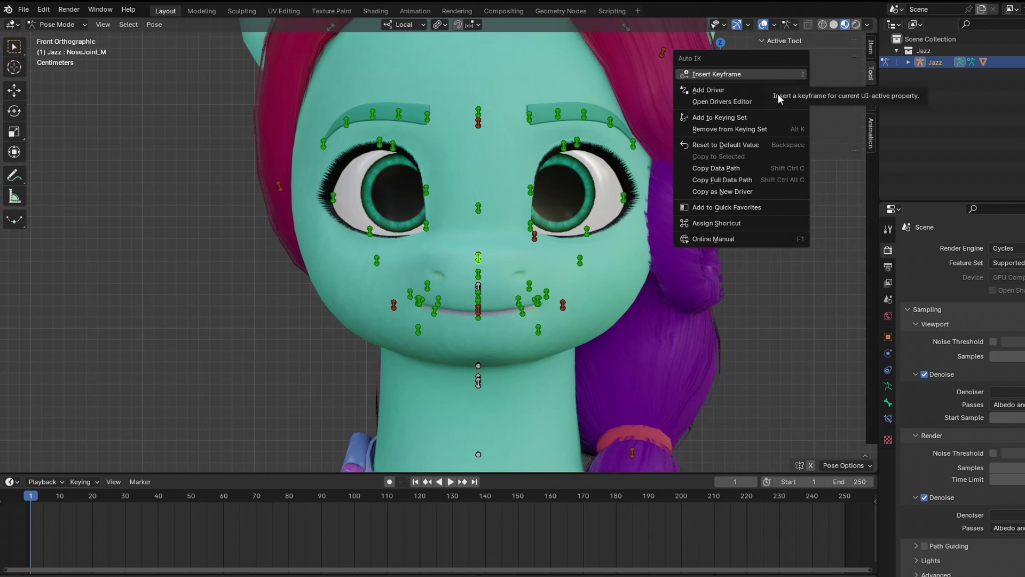
click(749, 207)
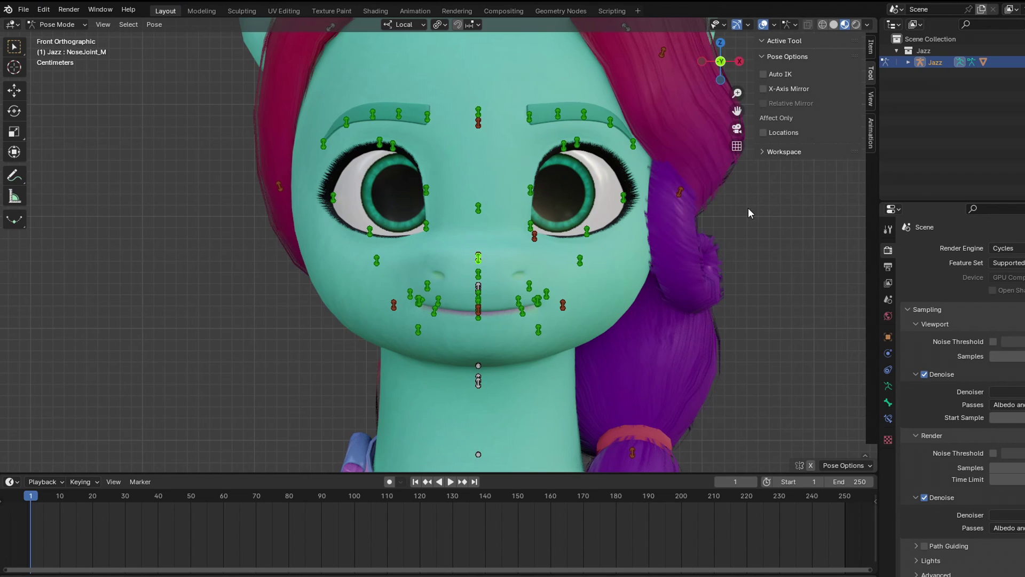
key(q)
click(574, 159)
key(q)
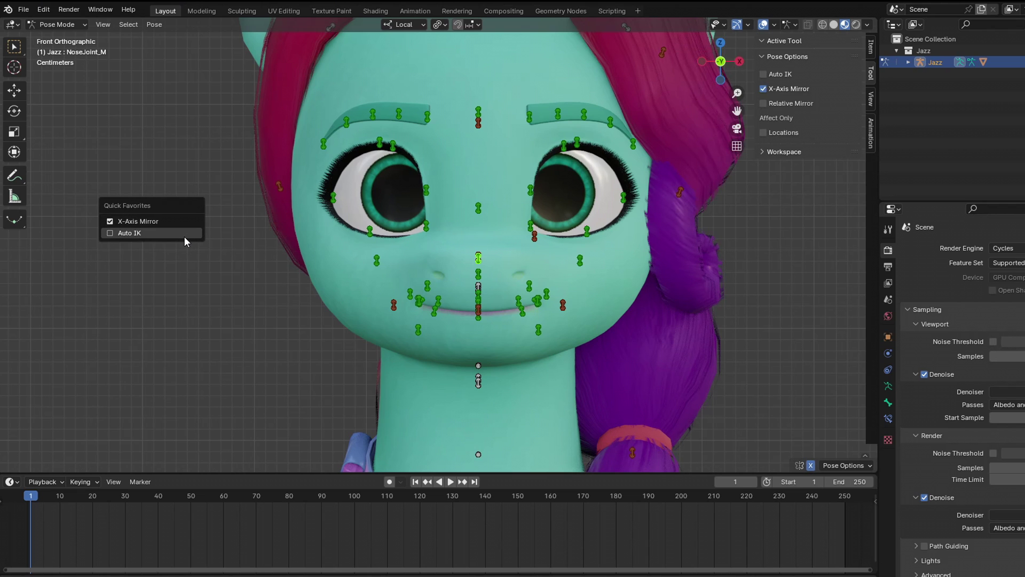
click(182, 238)
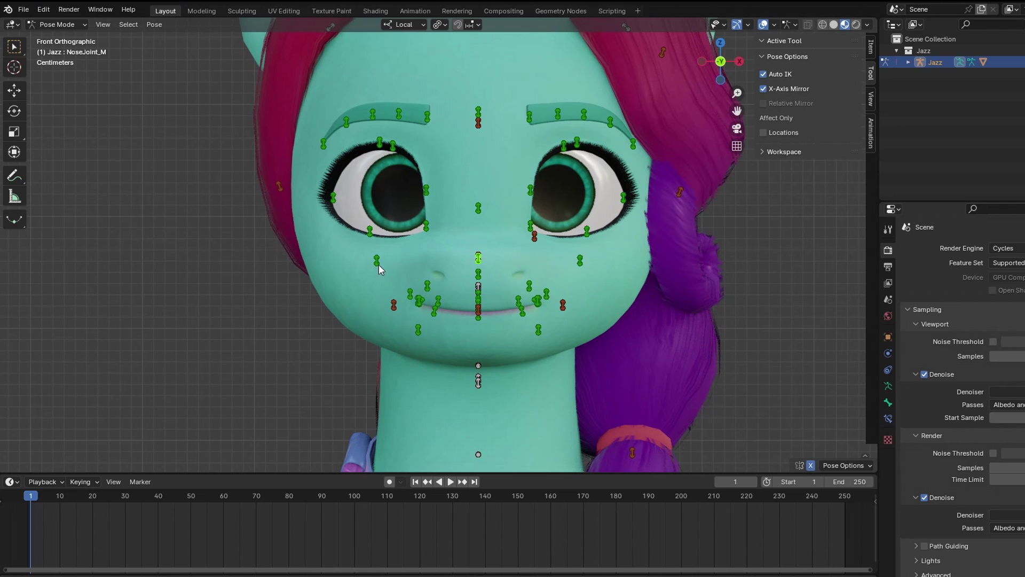
Try raising both of Jazz's lower eyelids by moving the right lower lid bone with mirroring on.
click(369, 231)
scroll(379, 251, up, 2)
key(g)
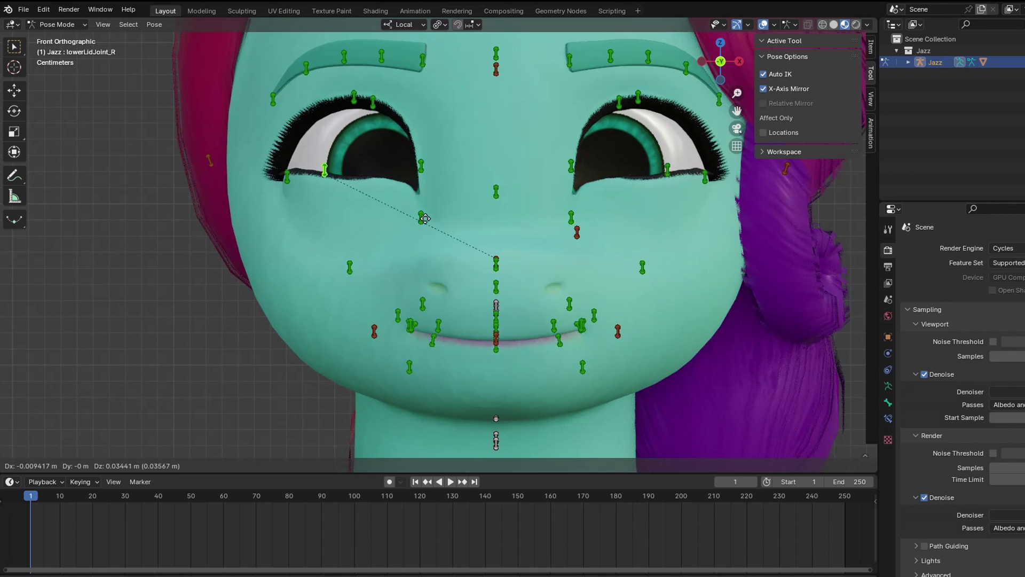
right_click(422, 203)
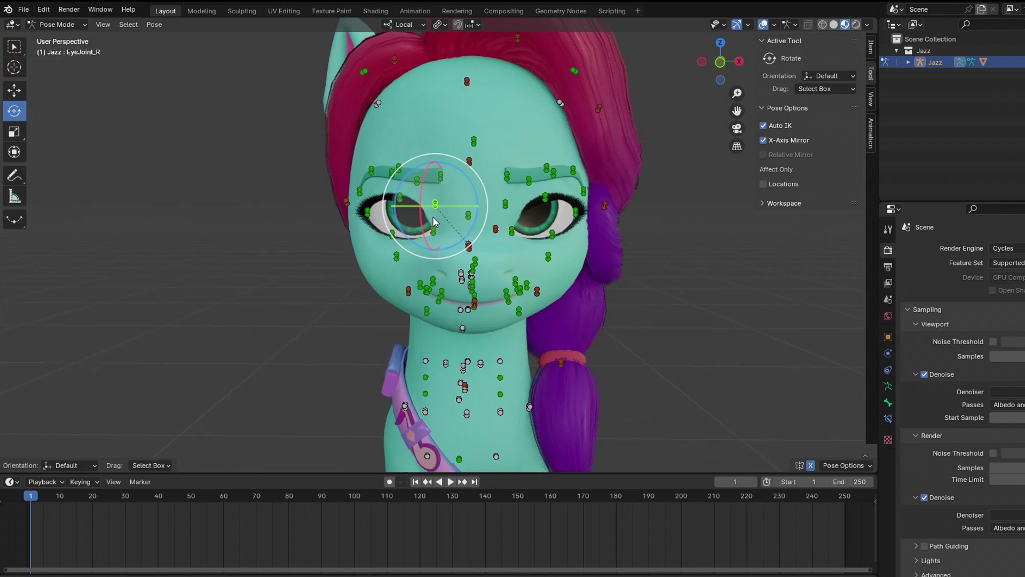
Turn off X-Axis Mirror from the quick favorites and trackball-rotate the right eye bone on its own.
key(q)
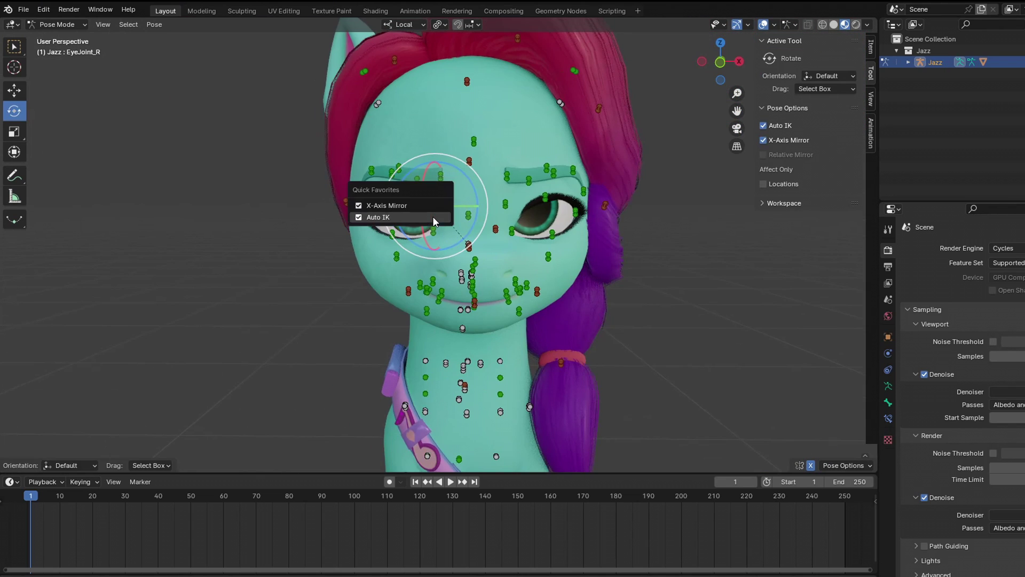
click(357, 206)
key(r)
key(r)
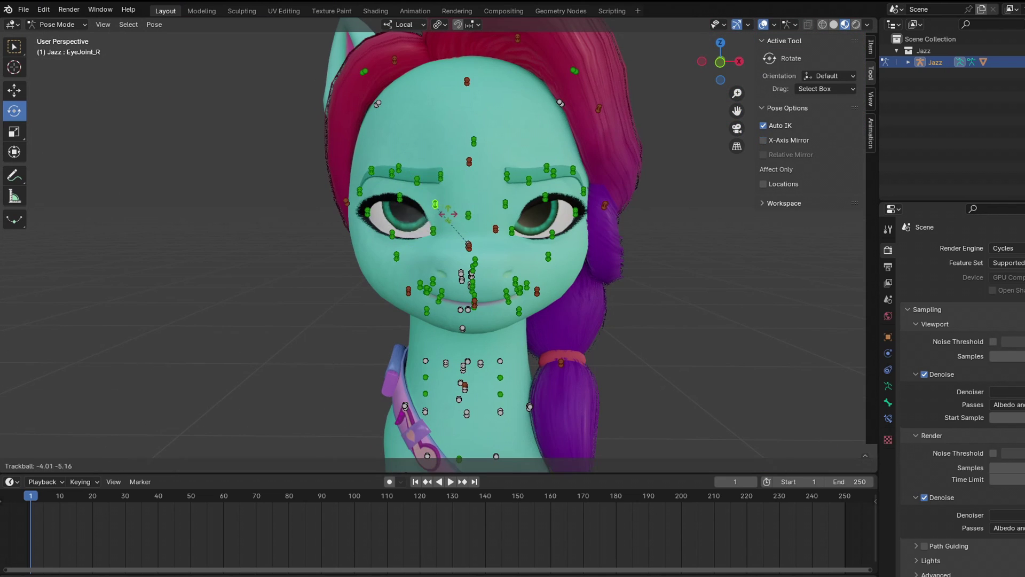
click(460, 207)
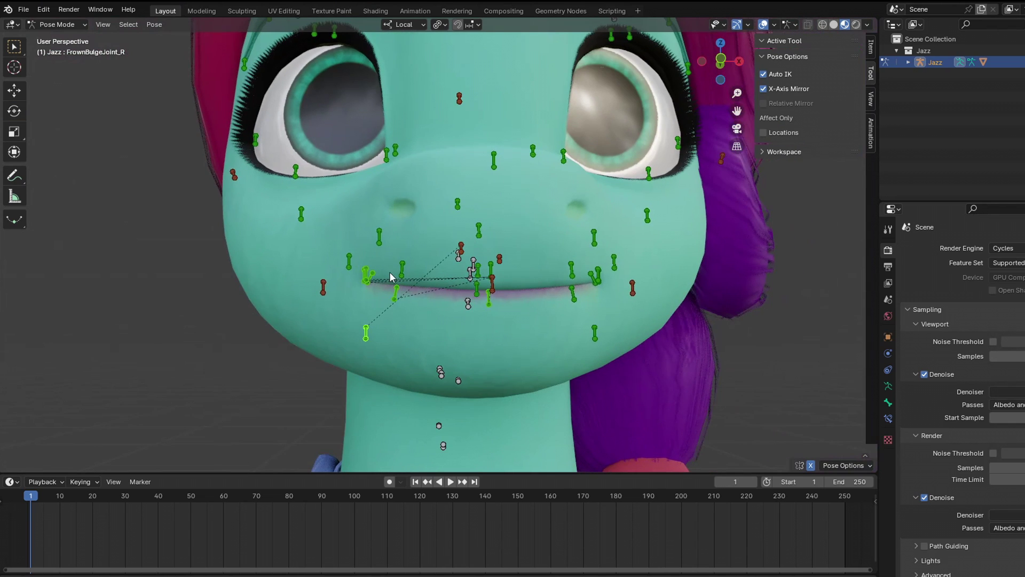
Try lowering both sides of the lower lip by moving the right lower lip bone with X-Axis Mirror on.
click(401, 295)
click(402, 295)
key(ctrl+Tab)
key(g)
click(504, 303)
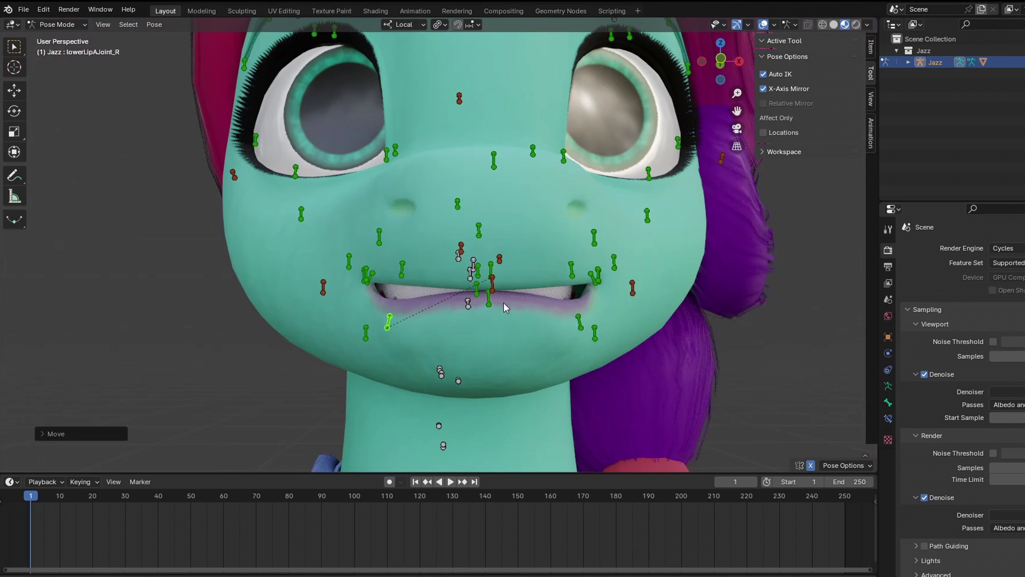
key(ctrl+z)
Select the lower lip, cheek and frown bulge bones on both sides of Jazz's mouth, trying out a move on them.
shift+click(489, 302)
click(573, 296)
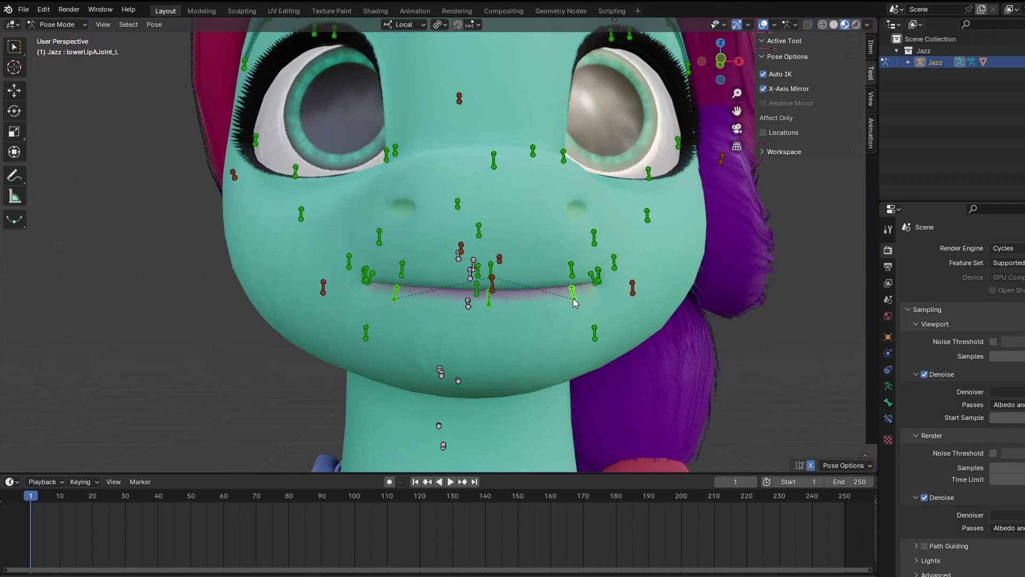
shift+click(632, 287)
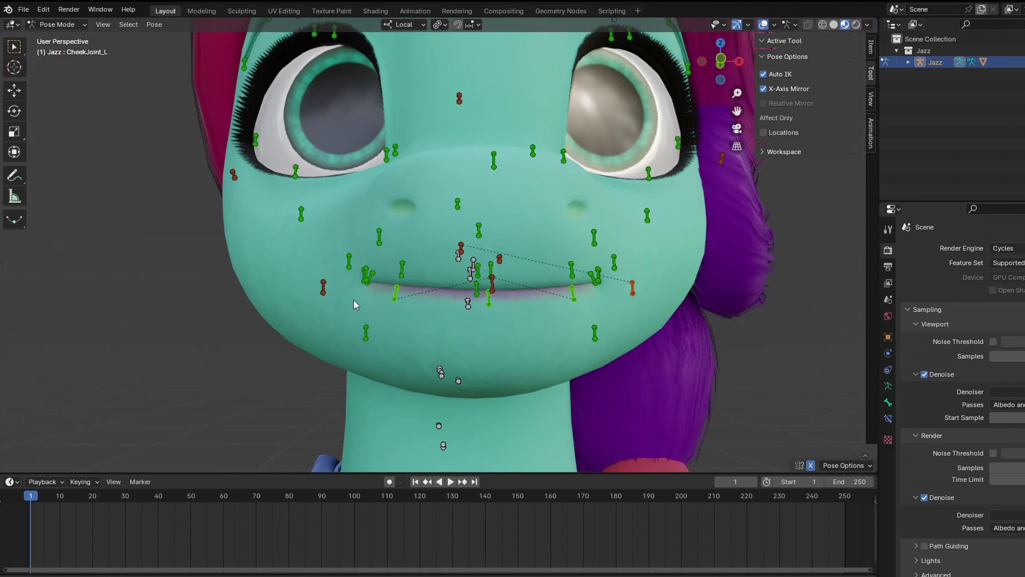
key(g)
click(466, 316)
key(ctrl+z)
click(366, 337)
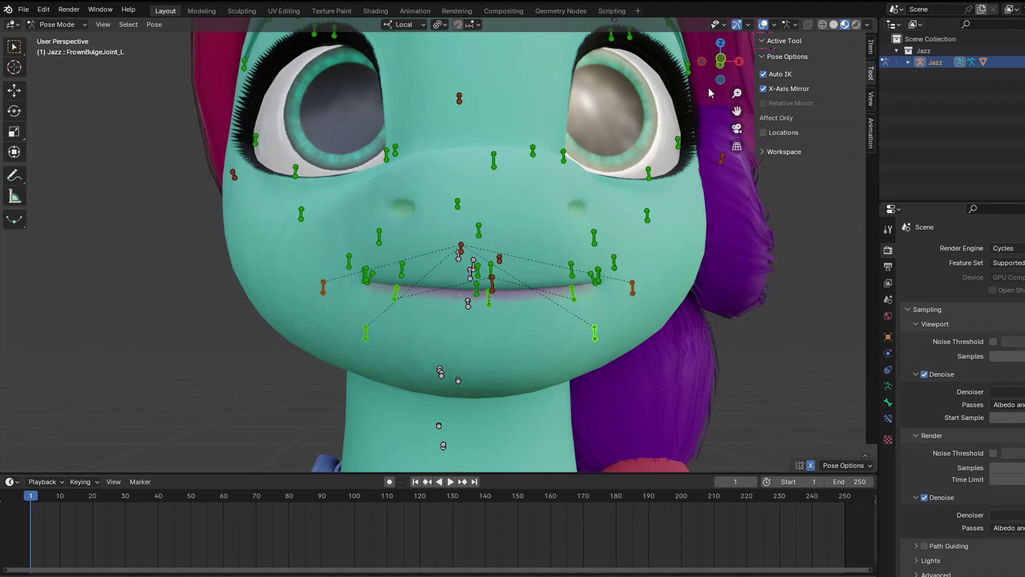
Add the jaw bone to the selection as the active bone in the right side view and try rotating it.
click(739, 61)
shift+middle_drag(460, 284, 345, 344)
scroll(380, 307, down, 1)
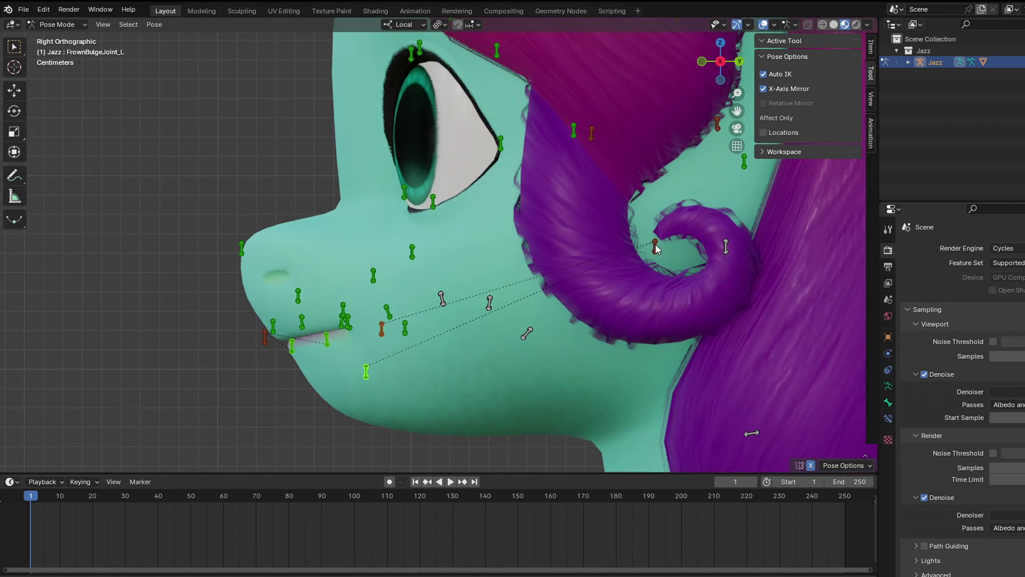
click(745, 160)
key(r)
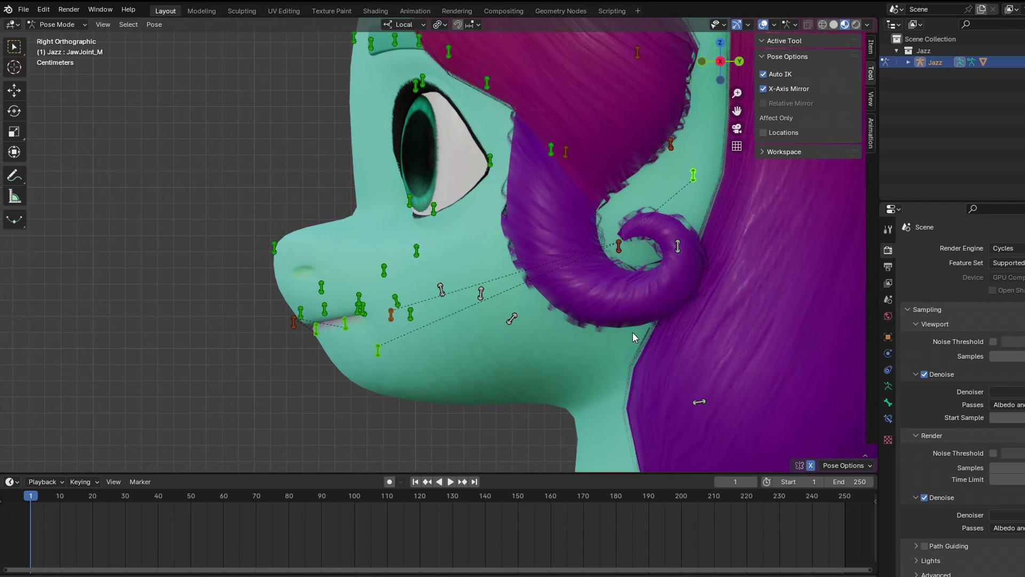
click(662, 281)
Parent the selected mouth bones to the jaw bone in Edit Mode, using Keep Offset.
right_click(694, 174)
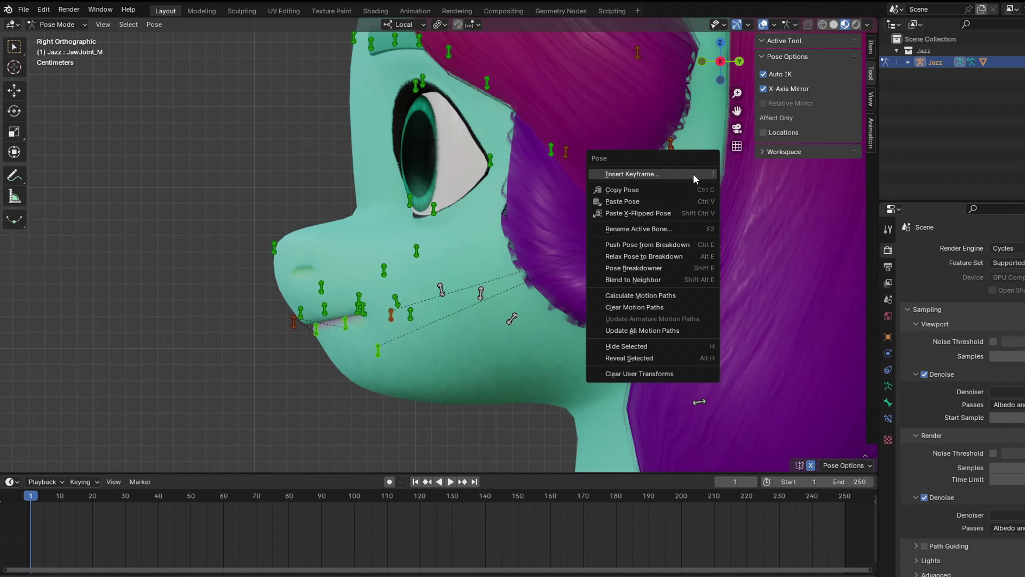
click(64, 25)
click(71, 49)
right_click(693, 176)
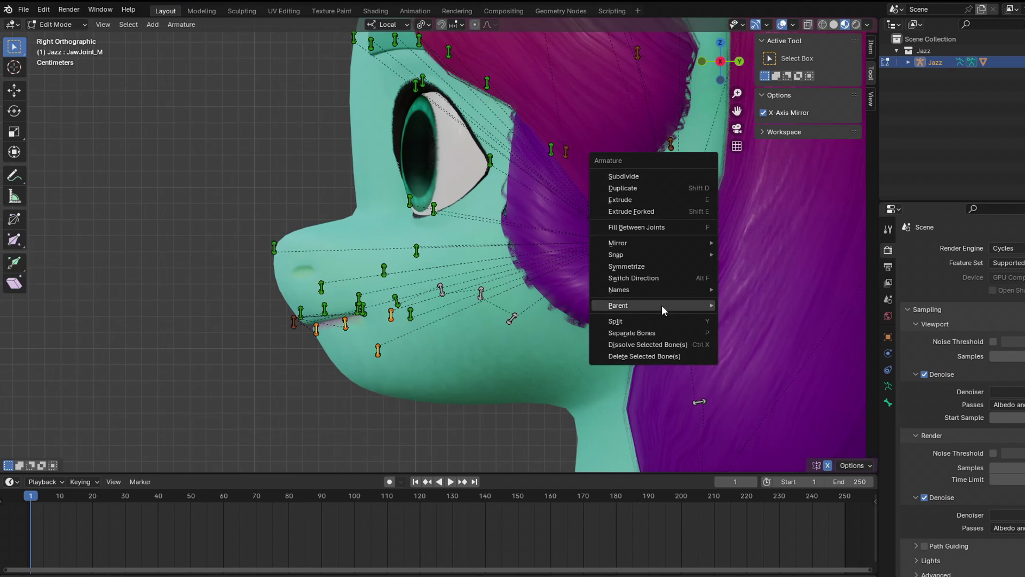
mouse_move(663, 305)
click(745, 304)
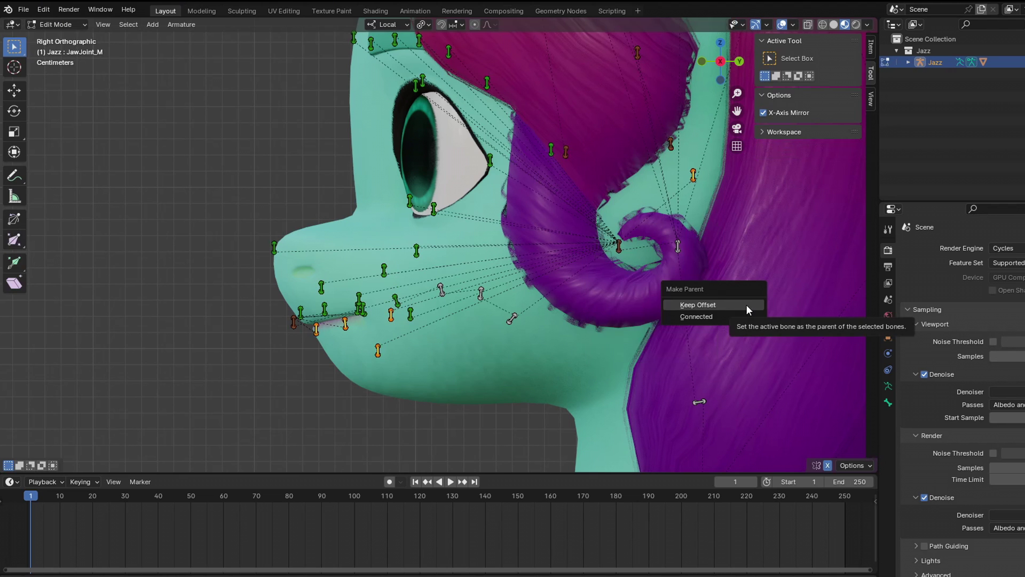
click(746, 305)
Try opening the mouth by rotating the jaw bone in Pose Mode.
key(ctrl+Tab)
key(r)
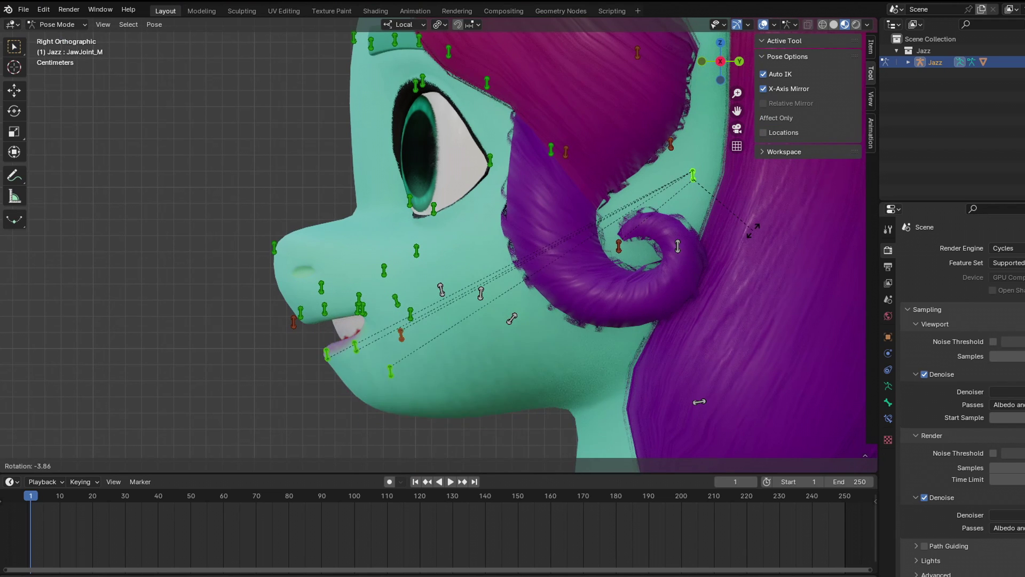
click(380, 322)
Switch to wireframe shading and select the two lower bones inside the mouth together with the jaw bone as active.
click(824, 24)
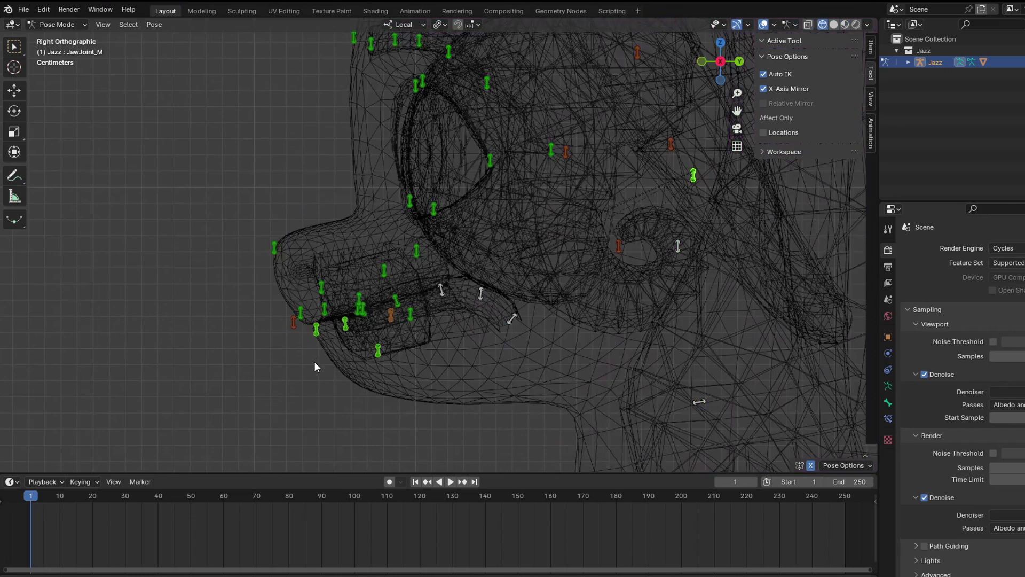
scroll(314, 361, up, 1)
click(523, 333)
click(524, 333)
key(g)
key(Escape)
click(407, 331)
key(g)
click(407, 336)
key(ctrl+z)
click(527, 334)
click(745, 163)
Parent the selected inner-mouth bones to the jaw bone in Edit Mode with Keep Offset.
click(61, 23)
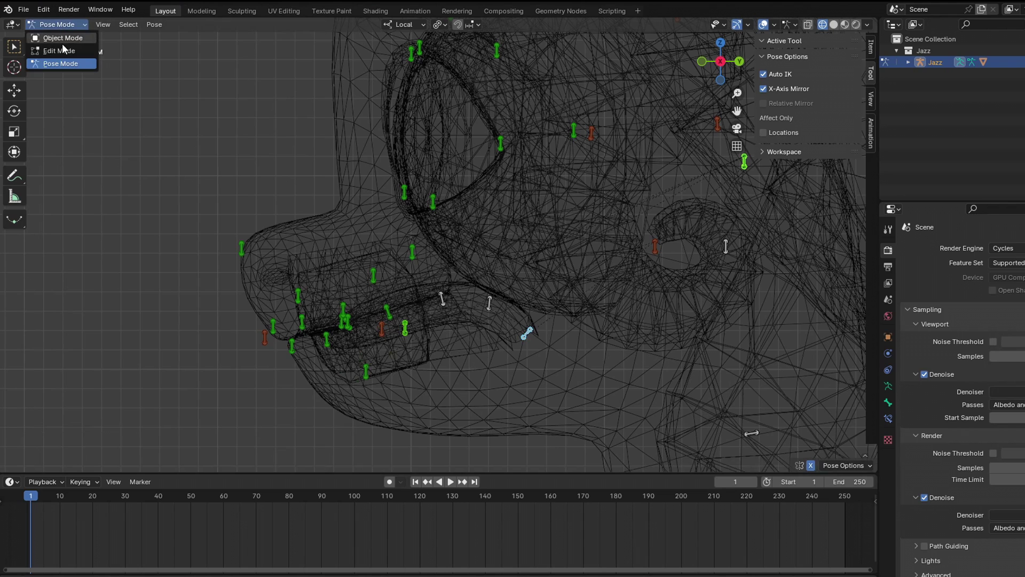
click(60, 50)
right_click(747, 166)
mouse_move(748, 166)
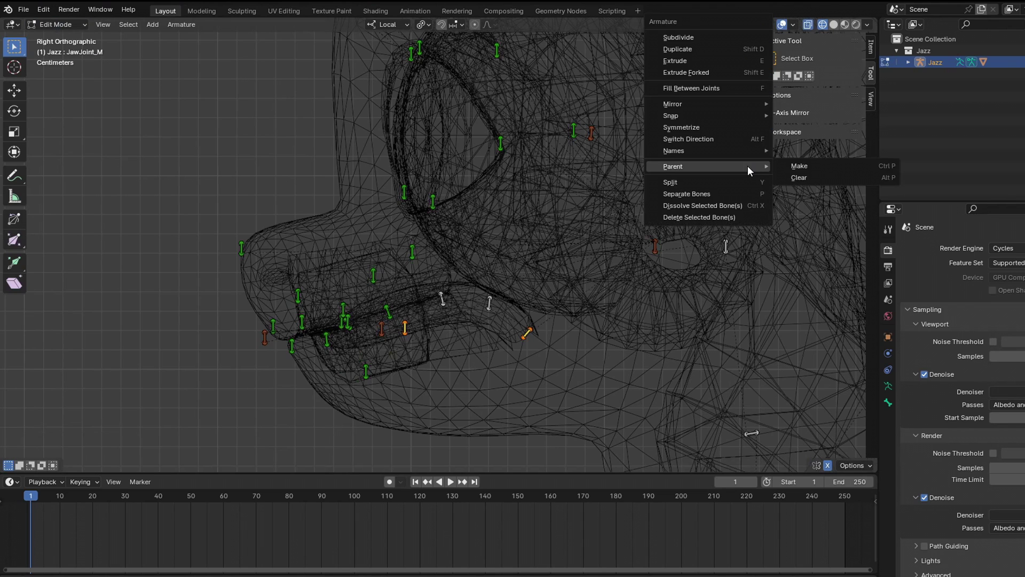
click(808, 166)
click(809, 166)
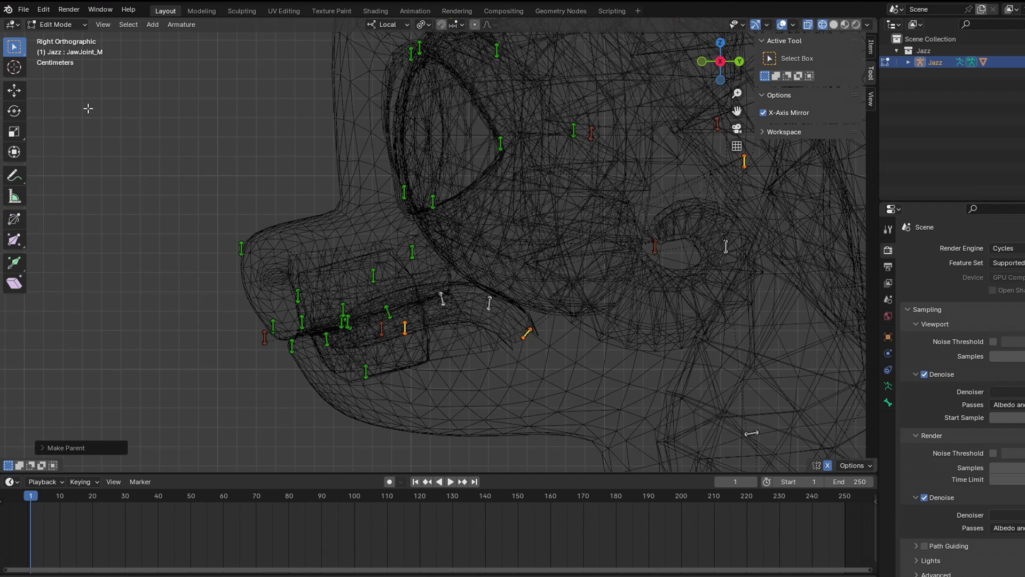
Return to Pose Mode and rotate the jaw bone to test the newly parented inner-mouth bones.
click(74, 27)
click(63, 63)
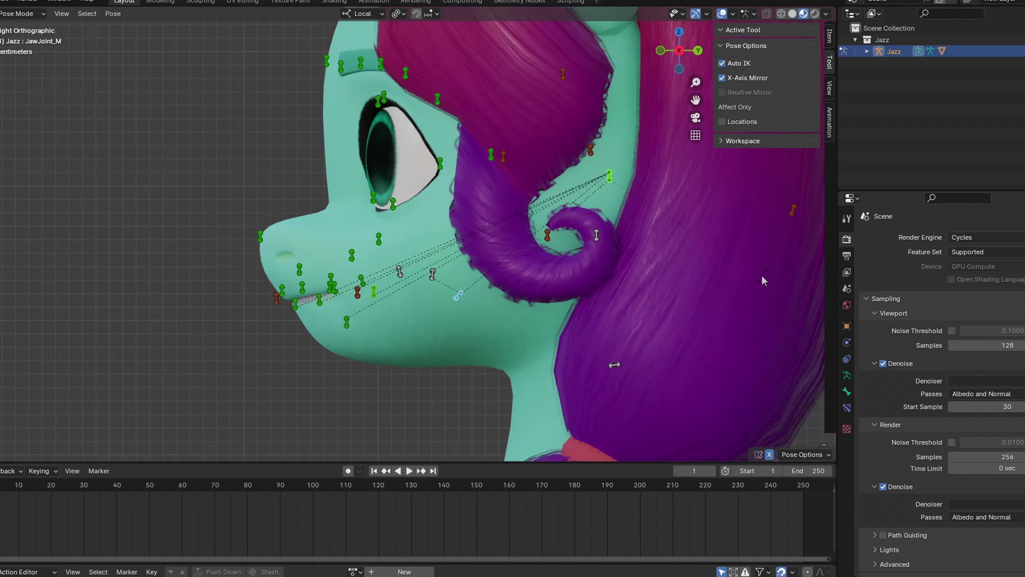
key(r)
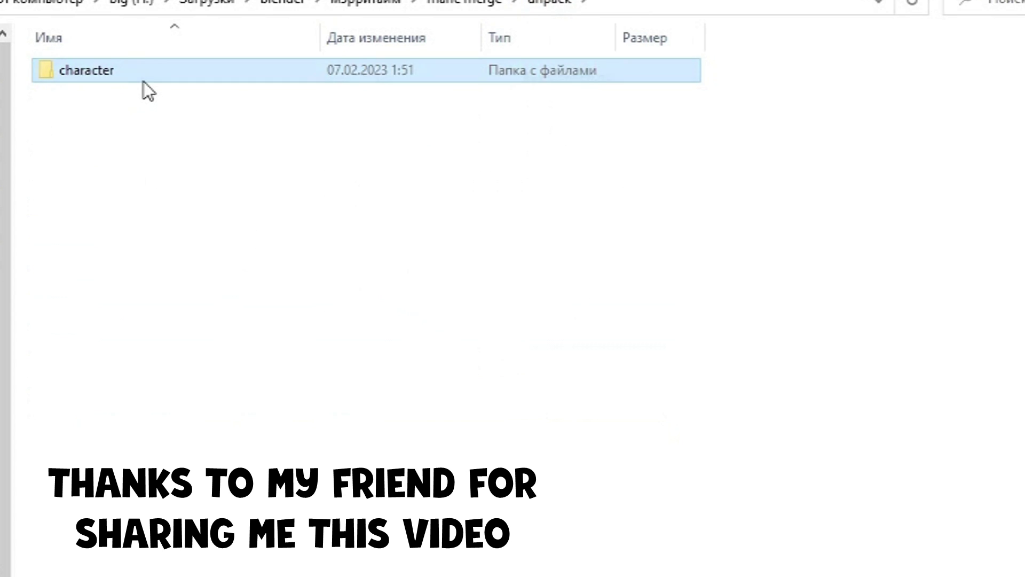
Install the add-on io_import_scene_unreal_psa_psk_280.py from the character folder through Blender's preferences.
double_click(143, 75)
click(195, 403)
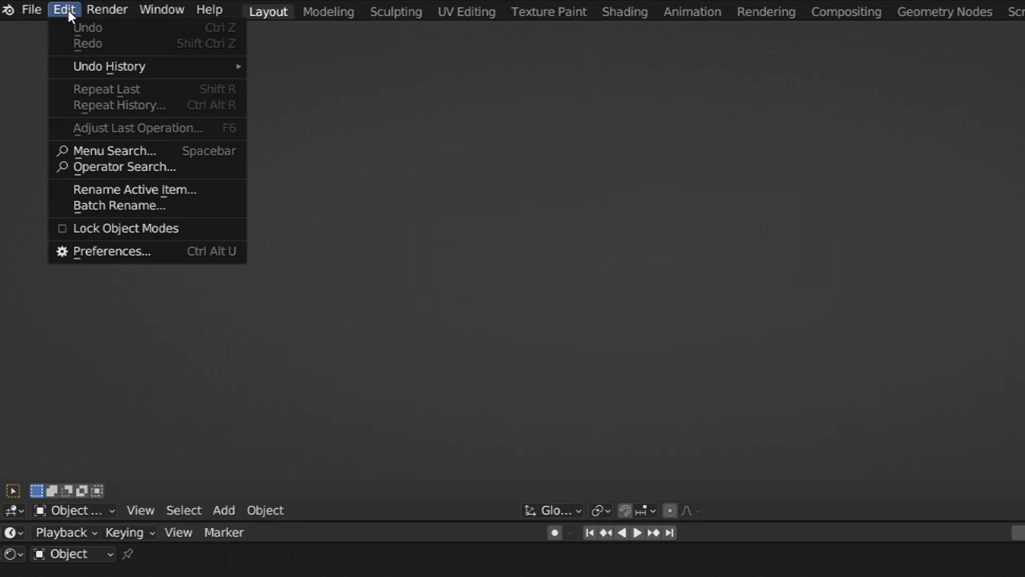
click(92, 253)
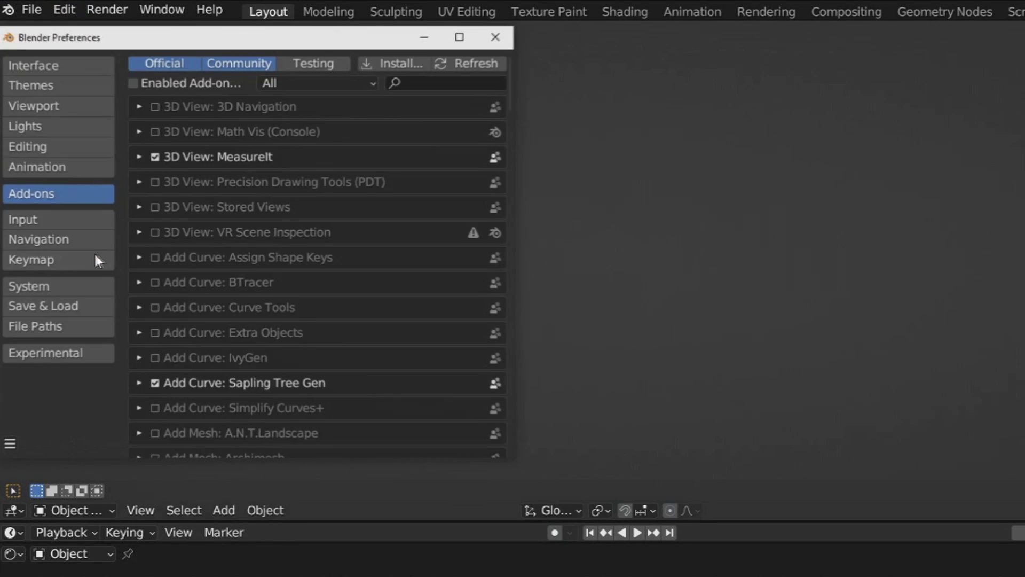
click(678, 62)
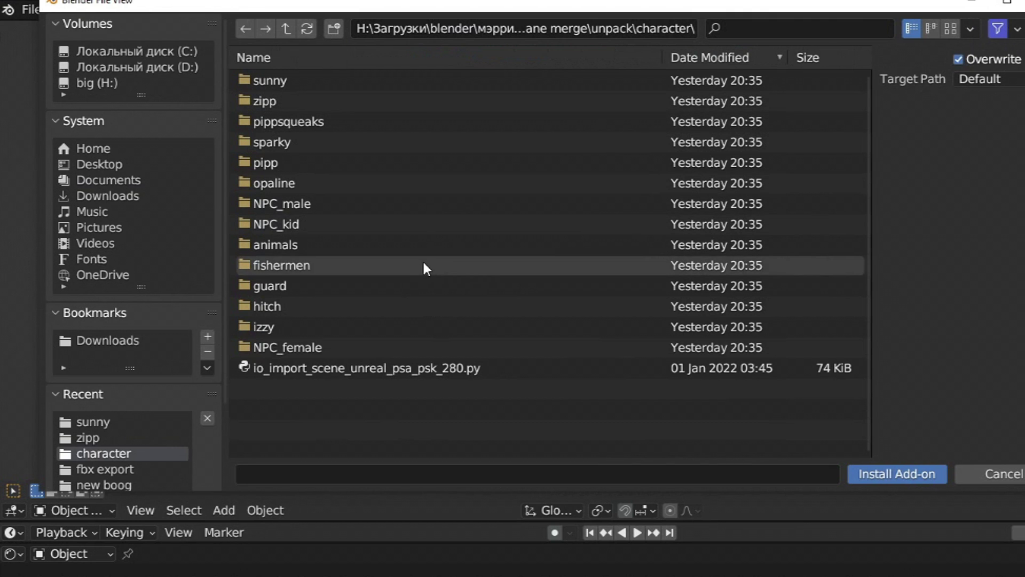
double_click(350, 368)
Search the add-ons for "unre" to find the Unreal psk/psa importer, save the preferences and close them.
click(694, 80)
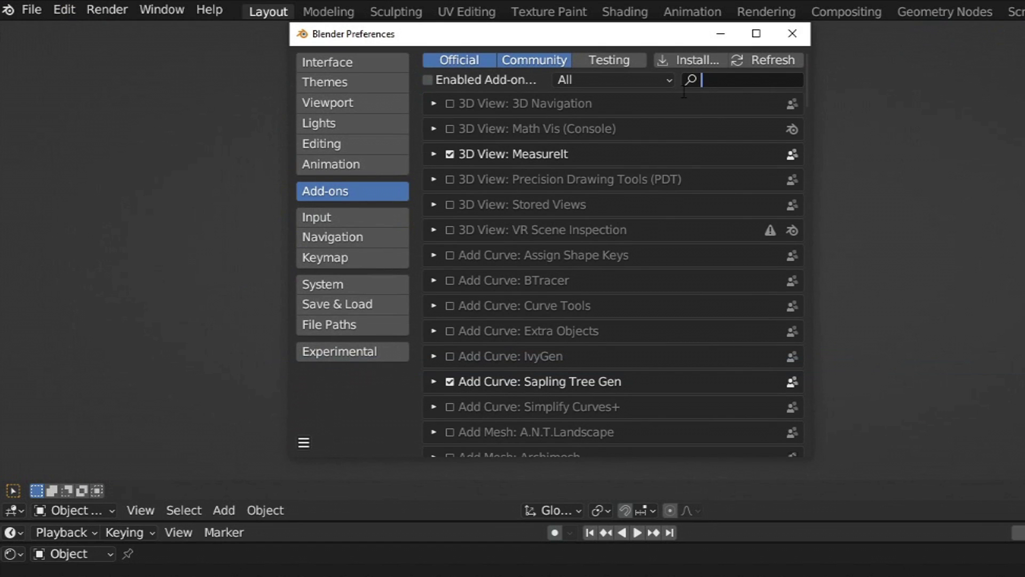
text(unre)
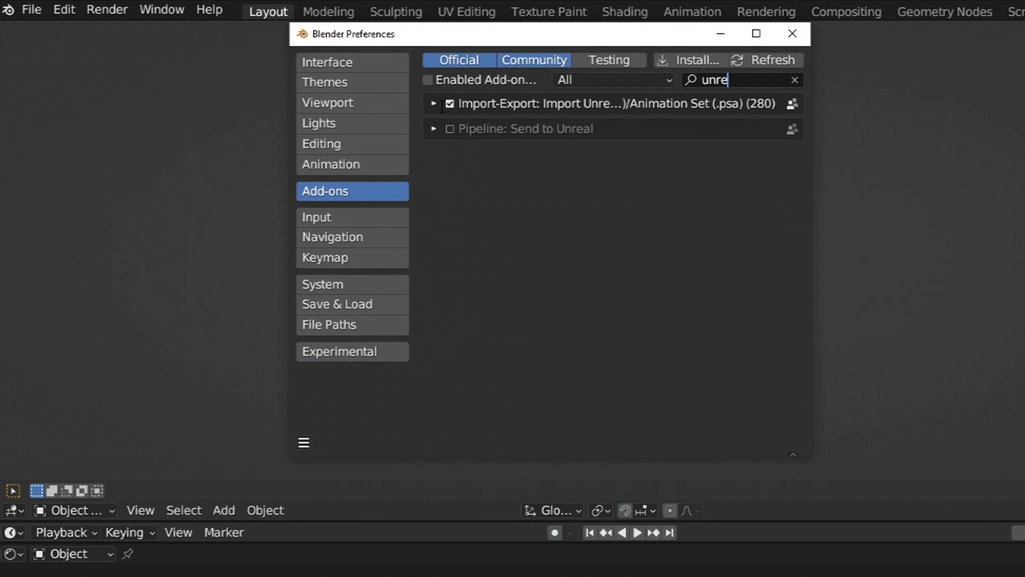
click(304, 442)
click(342, 402)
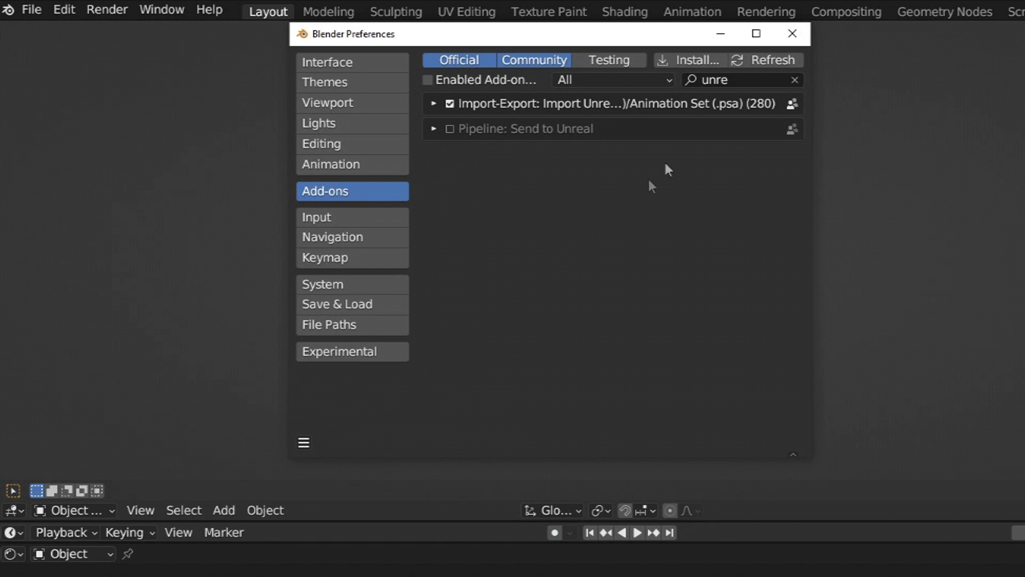
click(786, 34)
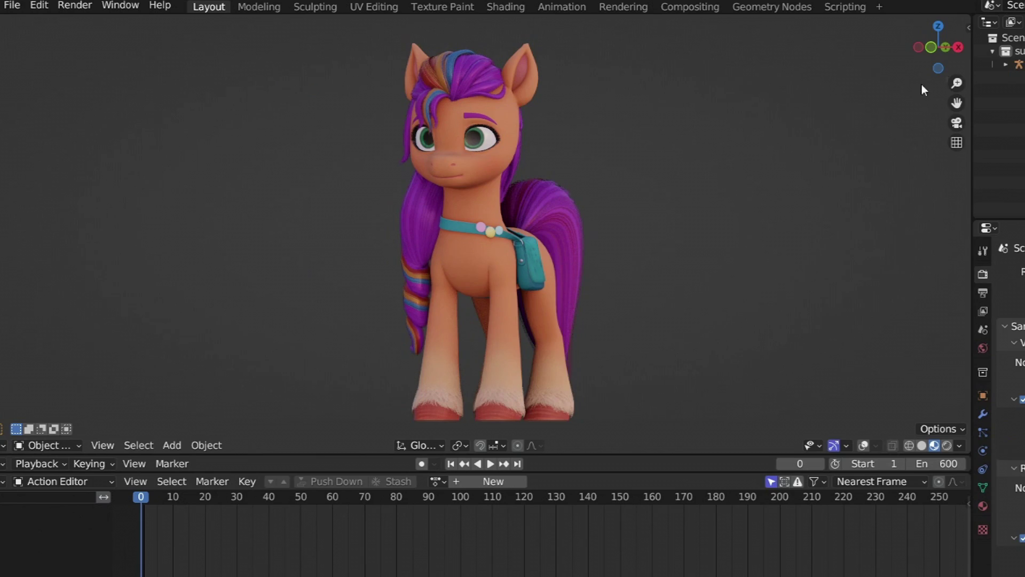
Select Sunny's armature and import a Skeleton Anim (.psa) file onto it.
click(1015, 64)
click(12, 5)
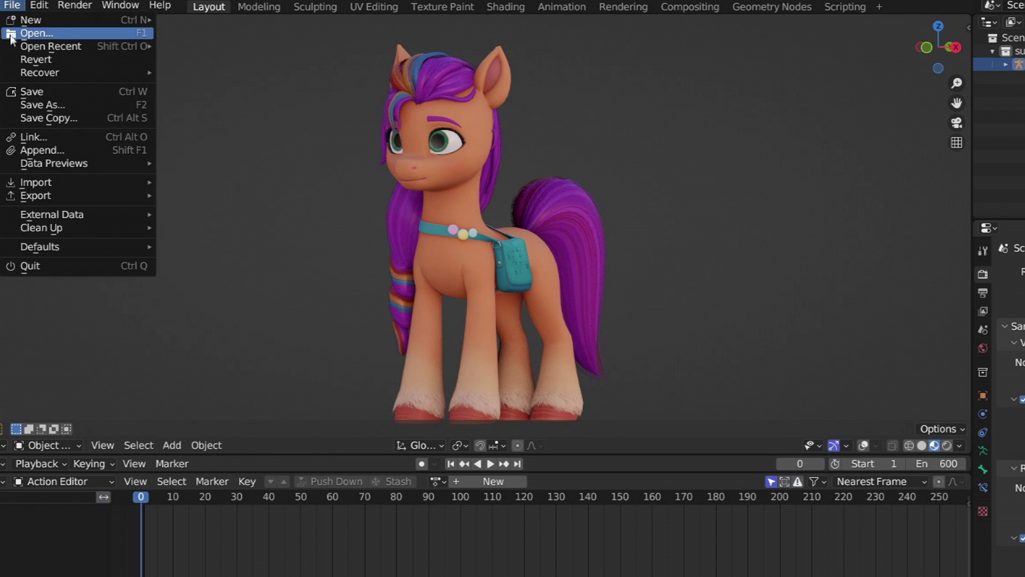
mouse_move(63, 183)
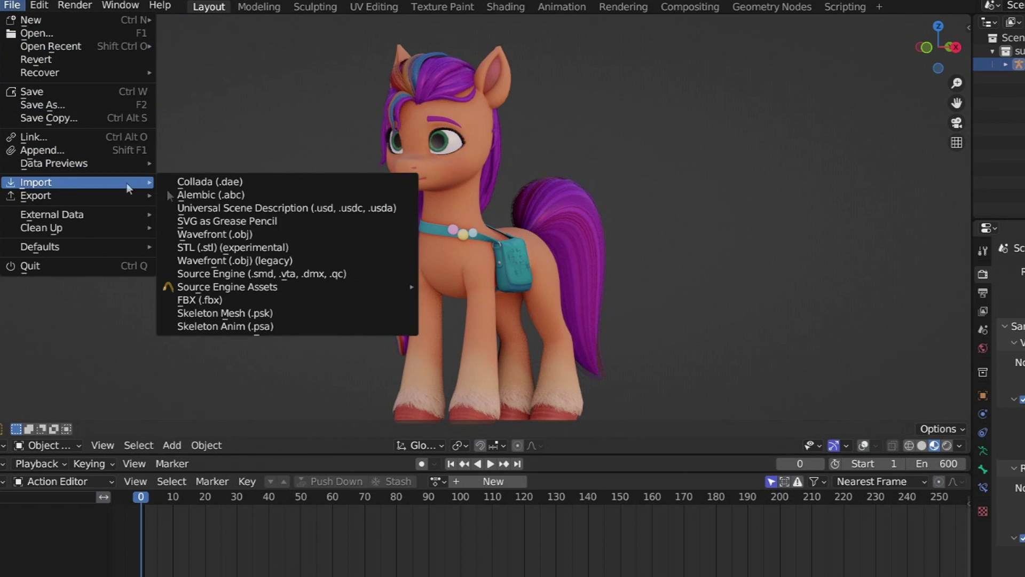
click(265, 325)
click(447, 204)
click(895, 516)
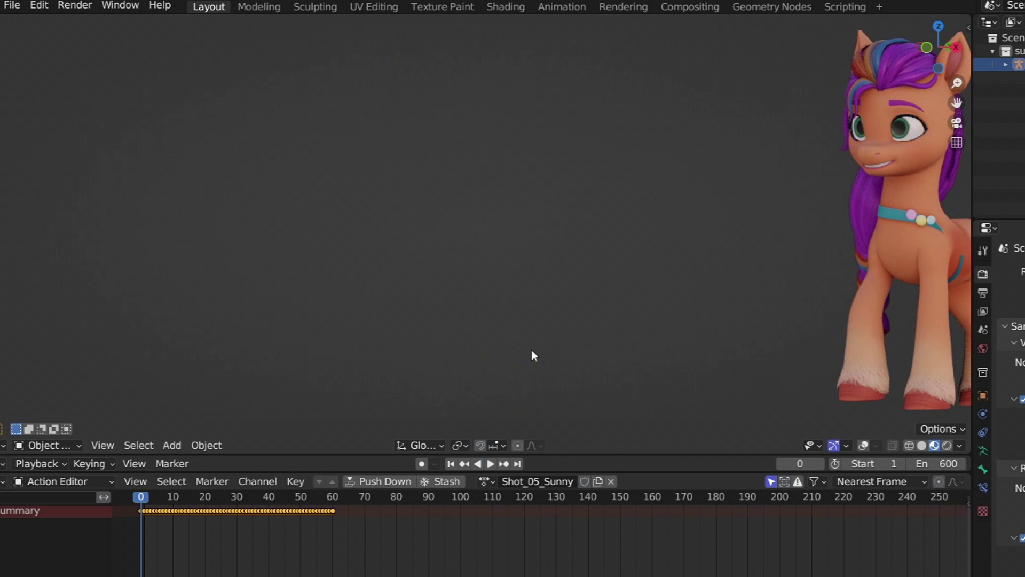
Search the imported actions for "walk" and assign Sunny_Movement_Walk_Curious_01 to Sunny's armature.
scroll(546, 330, down, 3)
shift+middle_drag(548, 315, 467, 310)
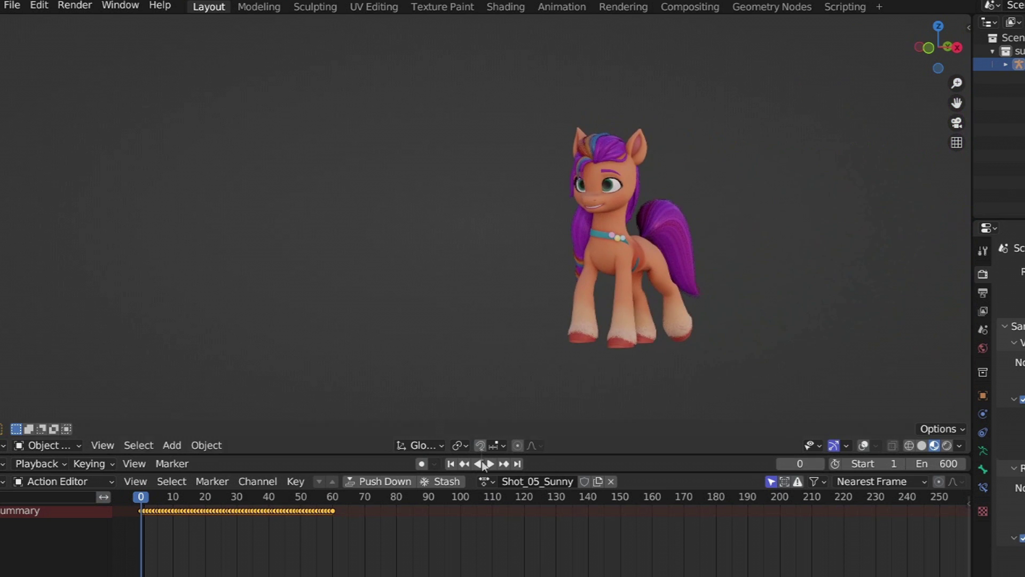
click(487, 481)
text(wal)
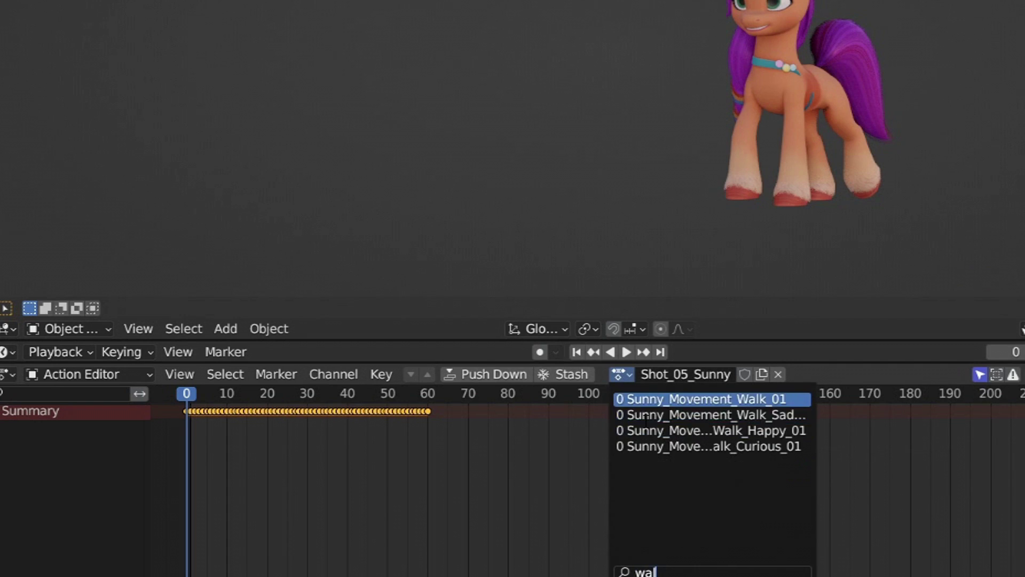
text(k)
key(Down)
key(Down)
key(Down)
key(Return)
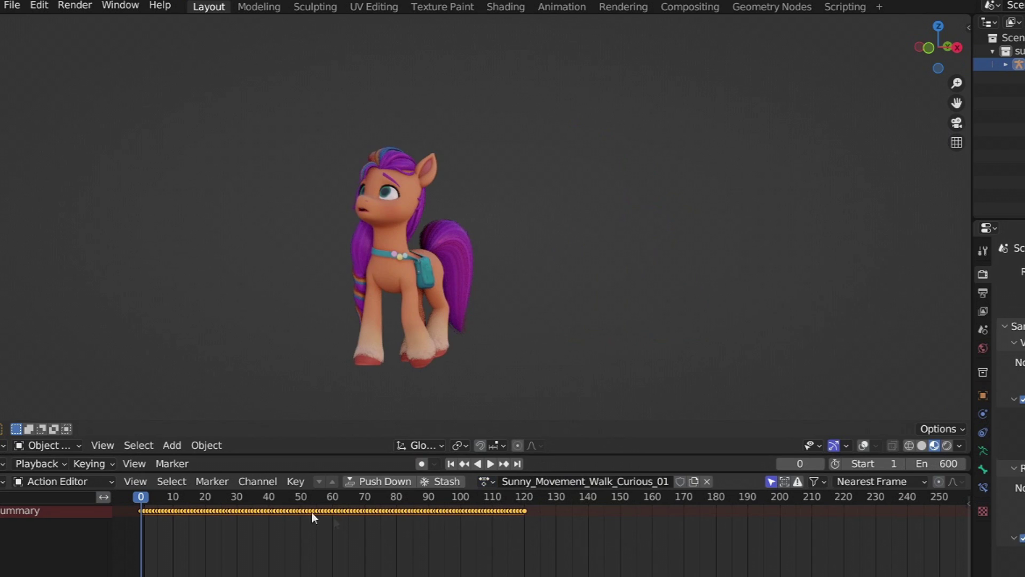
Set the scene's end frame to 120 to match the walk action and play the animation.
click(520, 498)
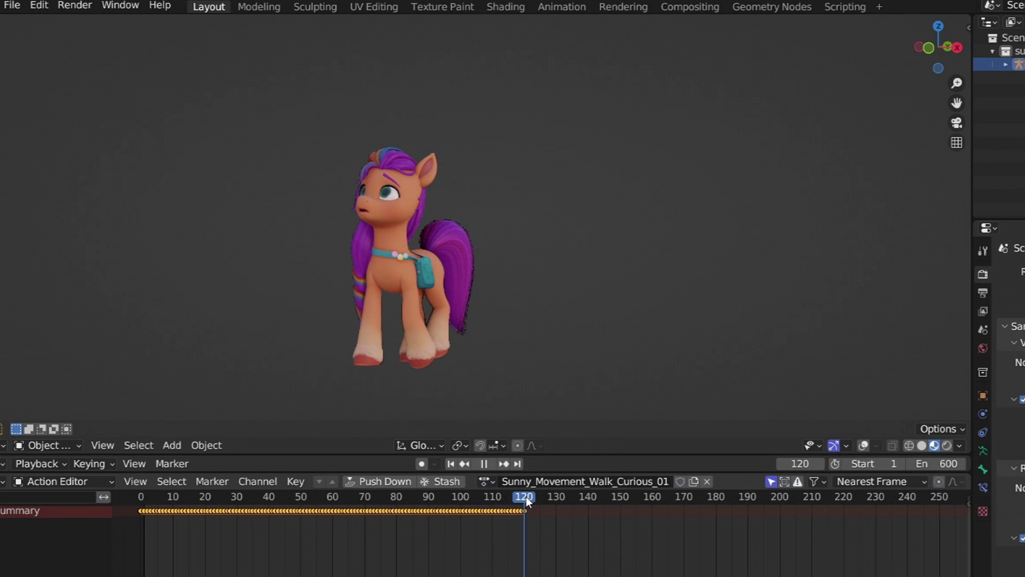
click(935, 464)
text(12)
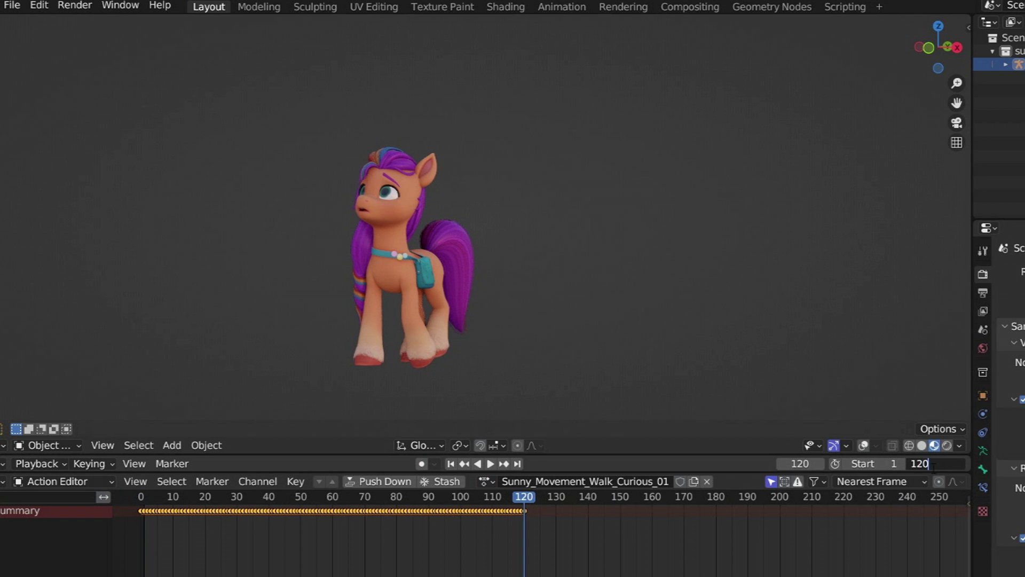
text(0)
key(Return)
key(space)
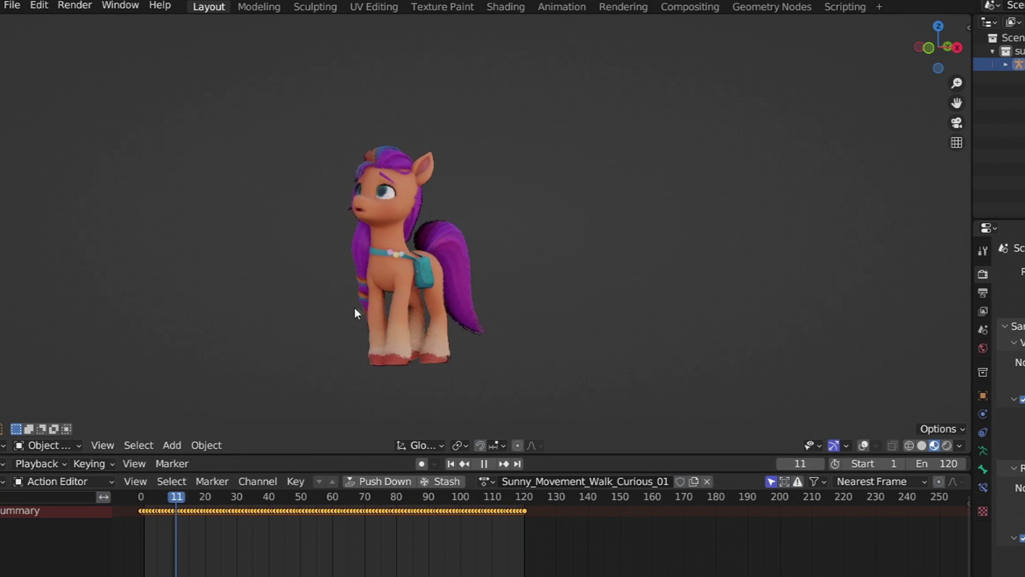